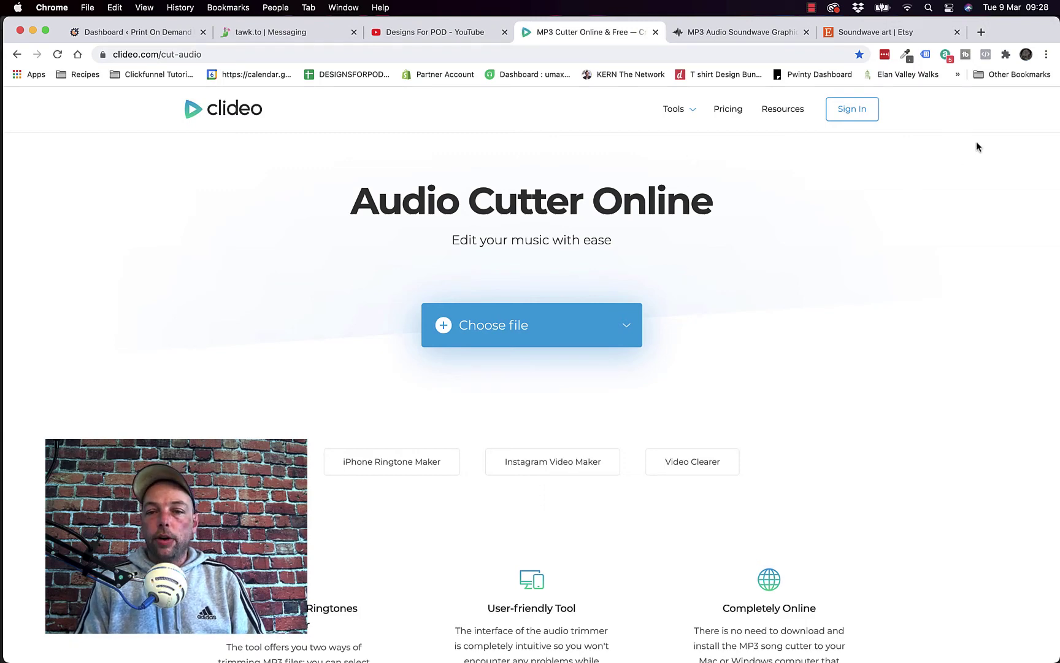
Browse the Etsy soundwave art search results for poster ideas.
{"action": "left_click", "coordinate": [888, 34]}
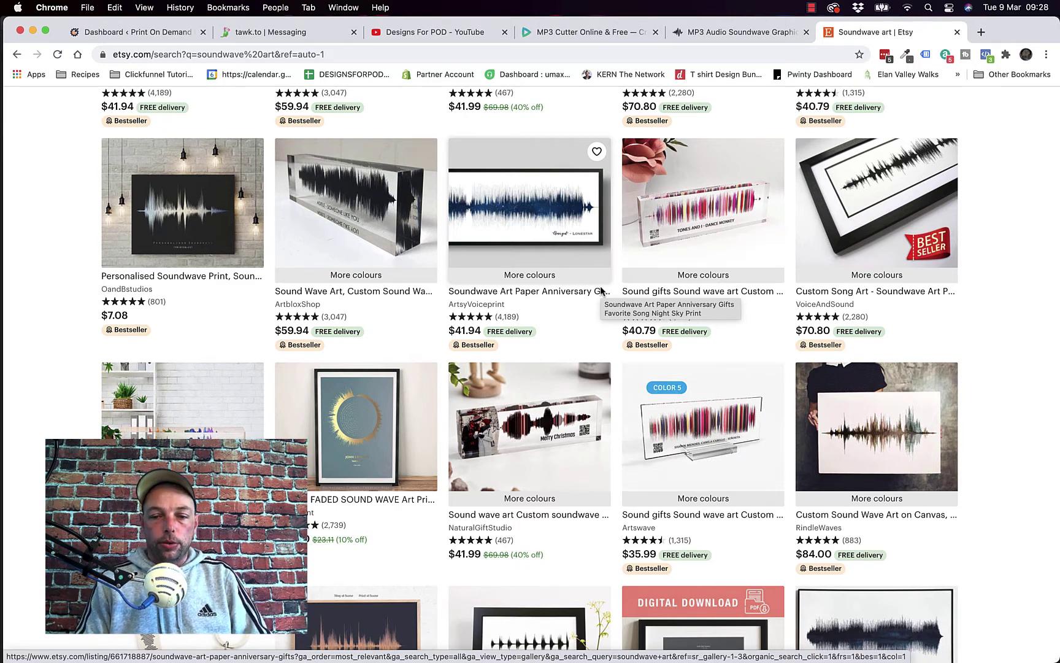
{"action": "scroll", "coordinate": [502, 431], "scroll_direction": "down", "scroll_amount": 3}
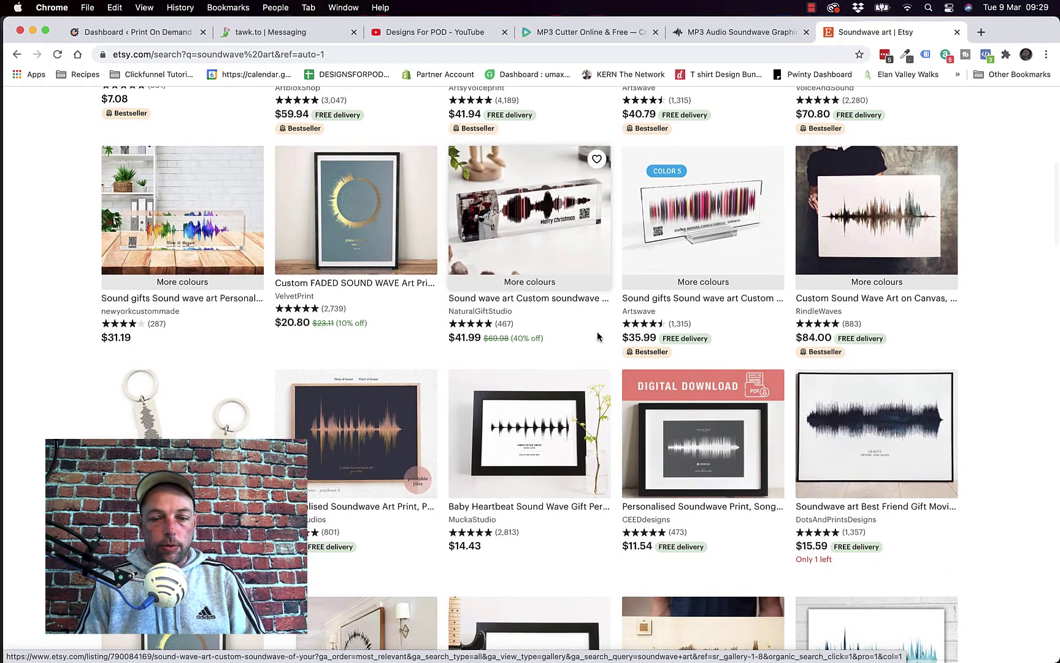
{"action": "scroll", "coordinate": [542, 428], "scroll_direction": "up", "scroll_amount": 10}
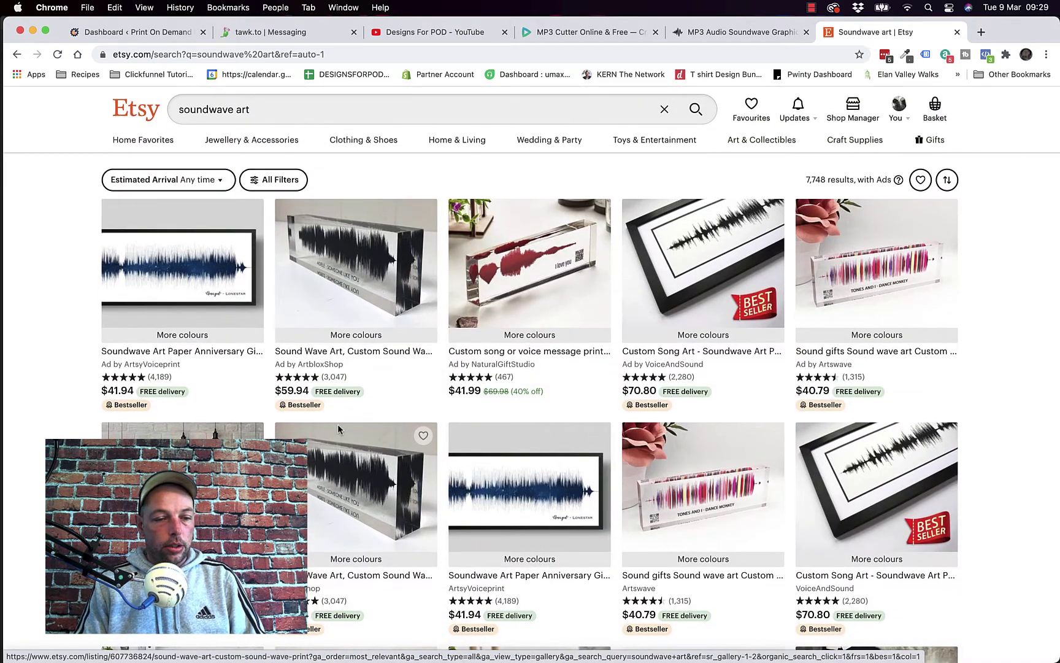
{"action": "scroll", "coordinate": [564, 398], "scroll_direction": "down", "scroll_amount": 3}
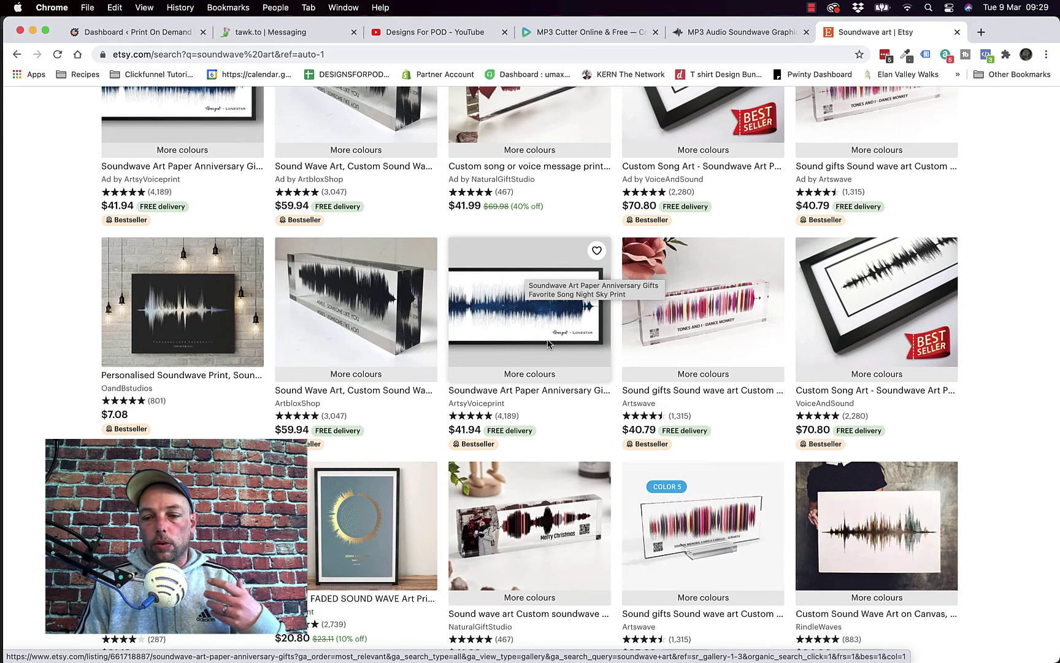
{"action": "scroll", "coordinate": [548, 344], "scroll_direction": "up", "scroll_amount": 2}
{"action": "scroll", "coordinate": [548, 342], "scroll_direction": "up", "scroll_amount": 2}
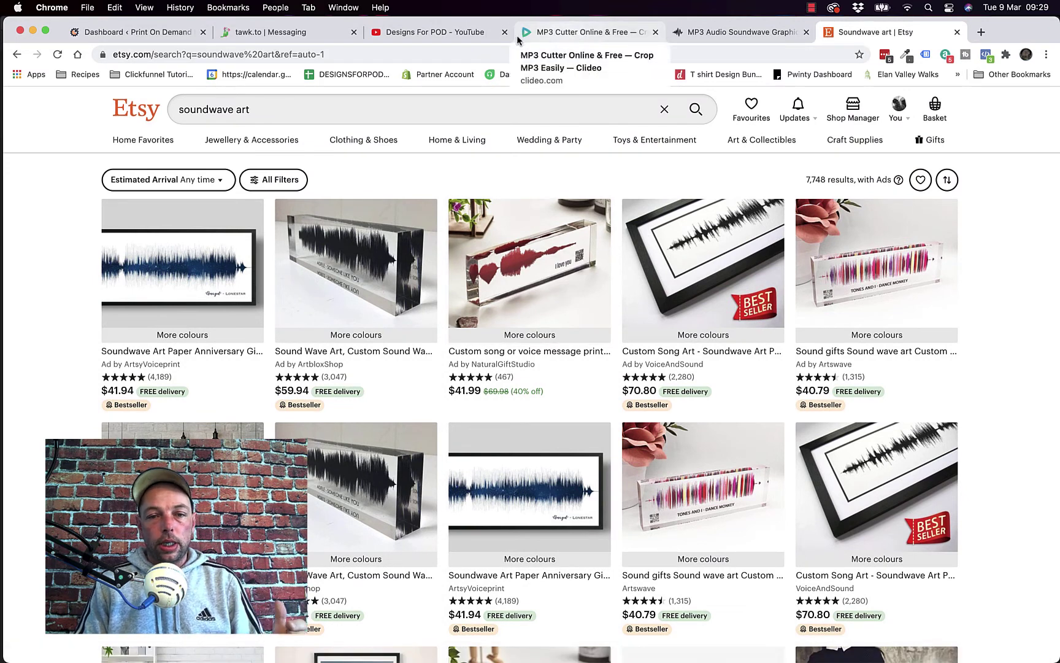
{"action": "left_click", "coordinate": [588, 33]}
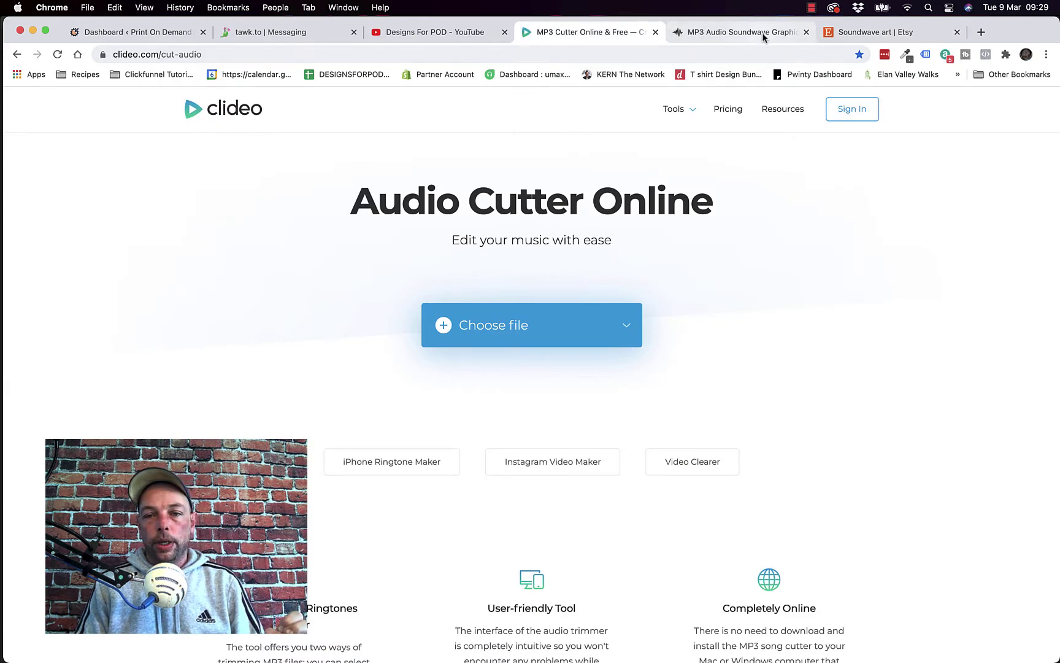
Search YouTube for 'bryan adams', open Please Forgive Me, and copy its video link.
{"action": "left_click", "coordinate": [736, 32]}
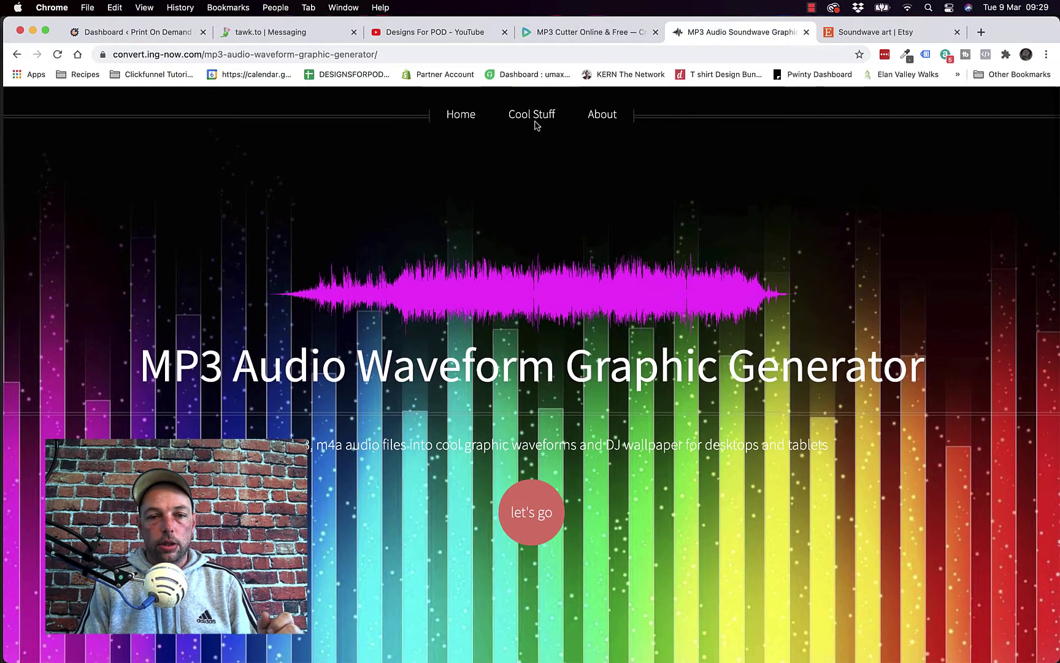
{"action": "left_click", "coordinate": [428, 33]}
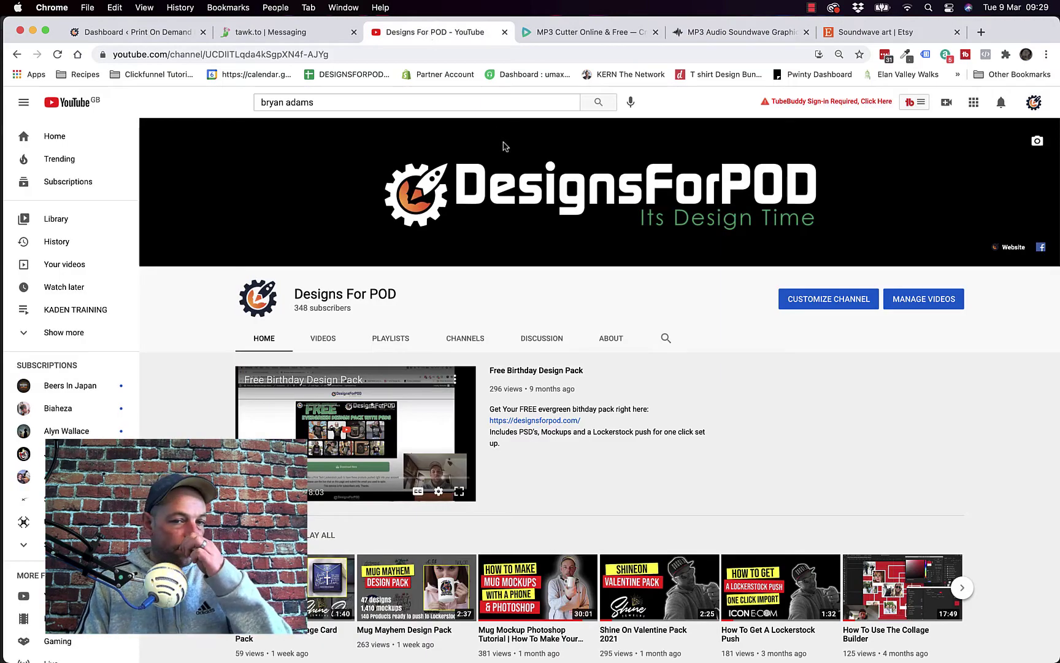
{"action": "left_click", "coordinate": [599, 102]}
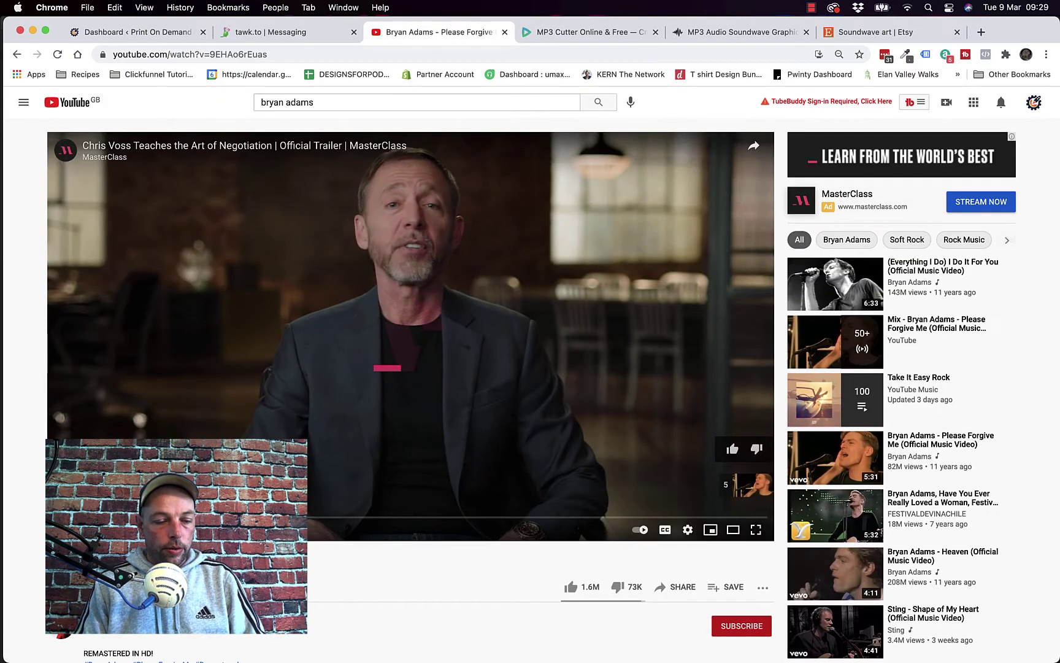
{"action": "left_click", "coordinate": [205, 55]}
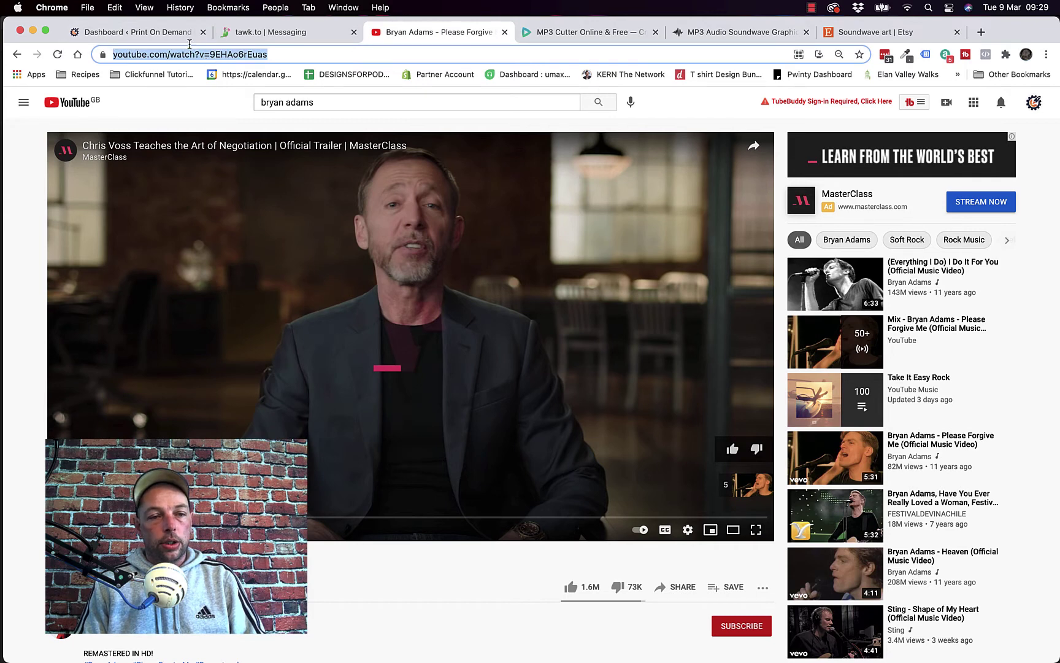
{"action": "right_click", "coordinate": [176, 57]}
{"action": "left_click", "coordinate": [190, 135]}
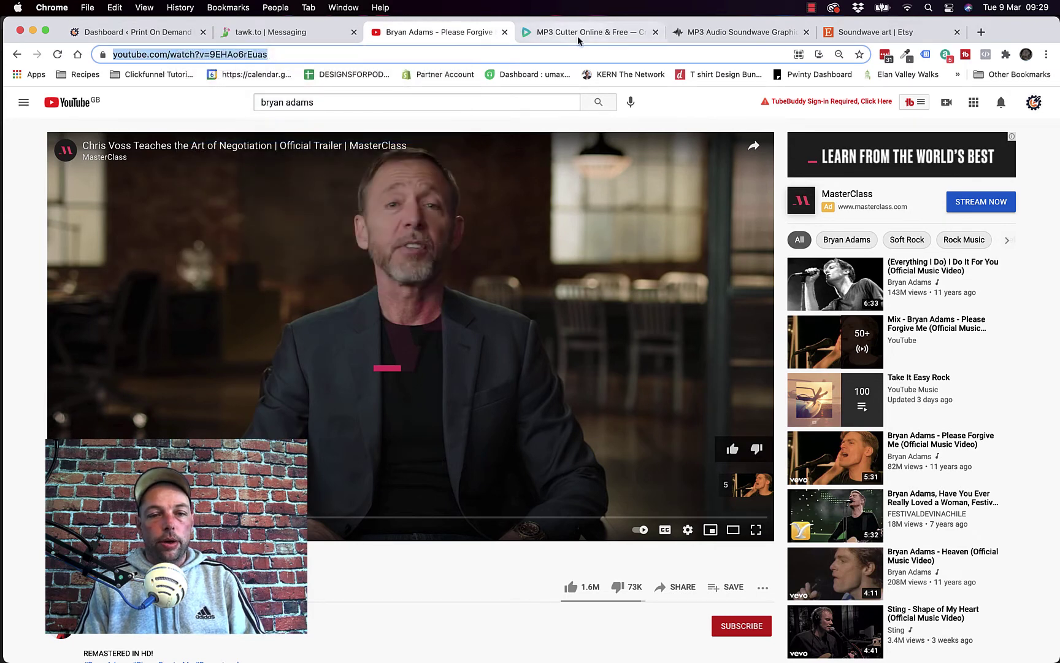
Paste the copied YouTube link into Clideo's audio cutter to fetch the song.
{"action": "left_click", "coordinate": [618, 33]}
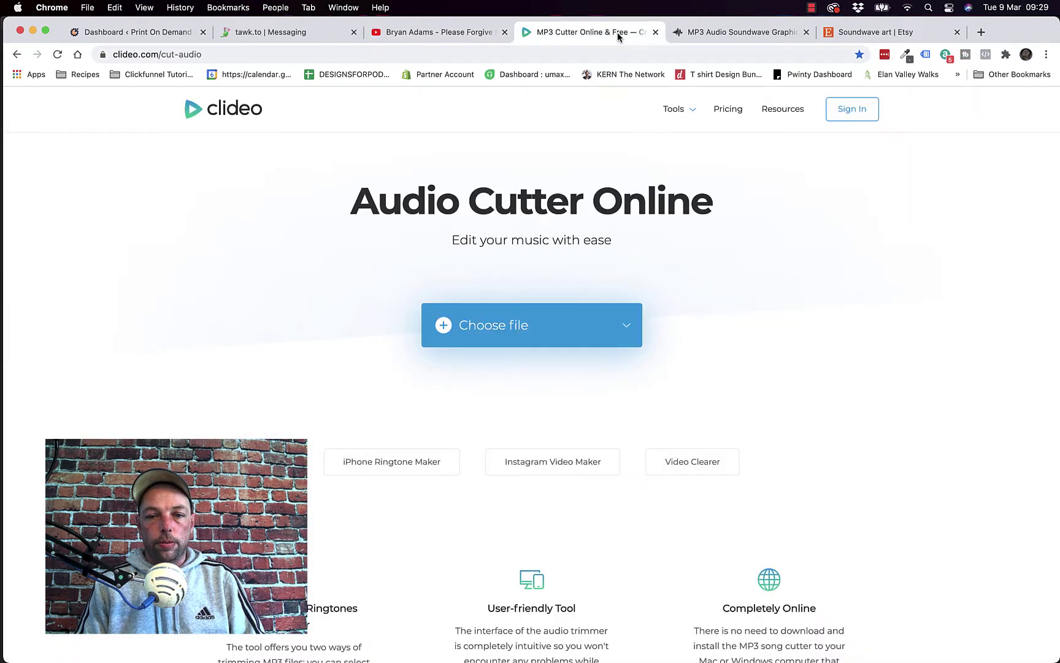
{"action": "left_click", "coordinate": [626, 326]}
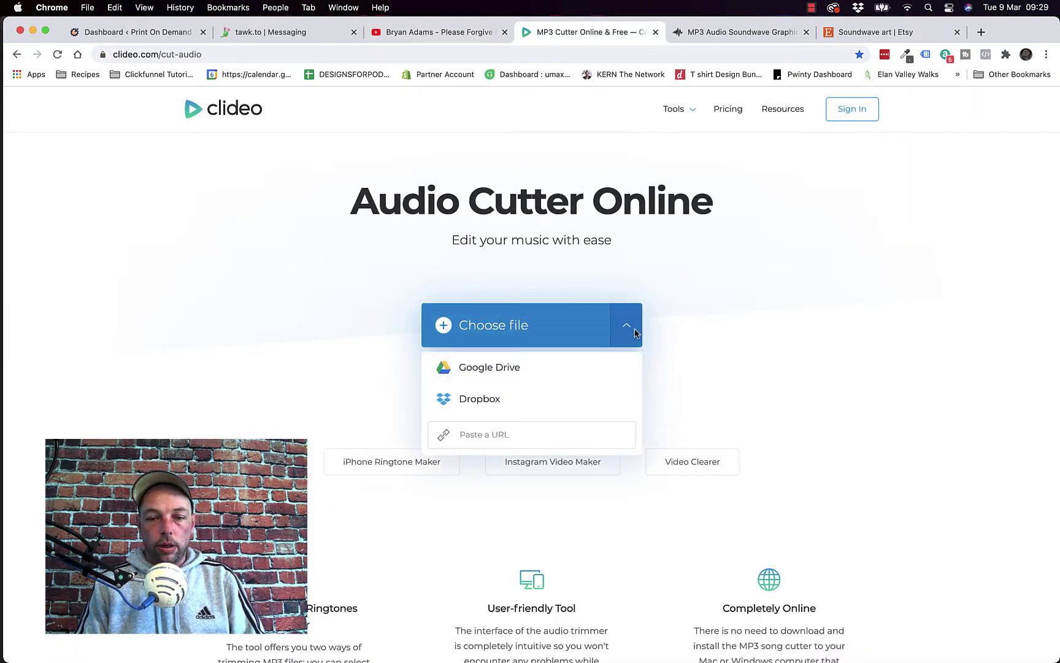
{"action": "left_click", "coordinate": [635, 331]}
{"action": "left_click", "coordinate": [629, 330]}
{"action": "left_click", "coordinate": [524, 436]}
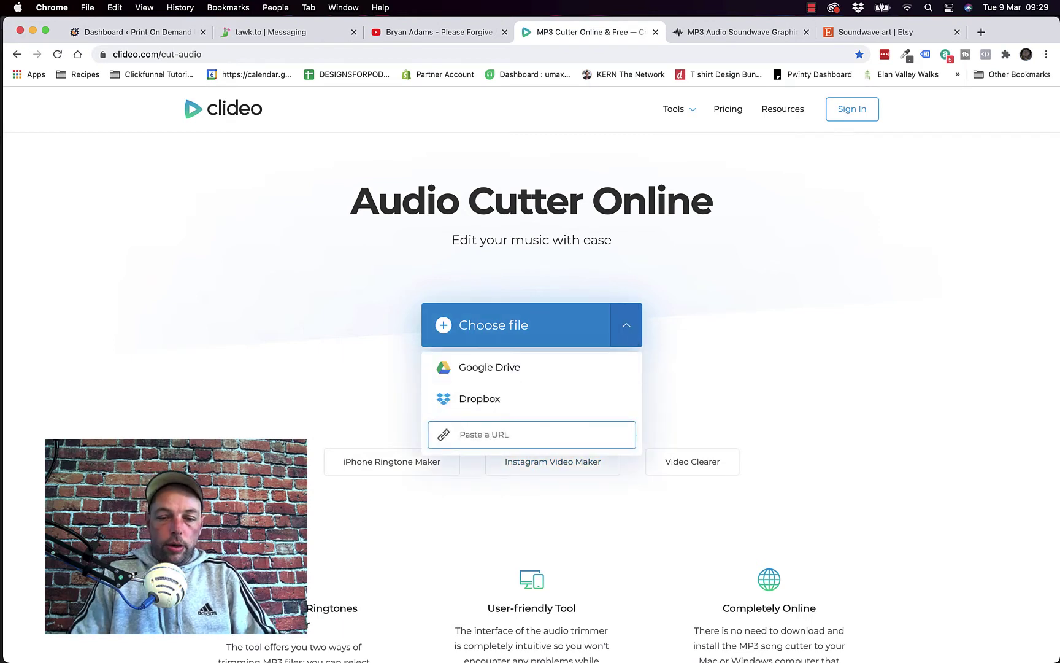
{"action": "key", "text": "super+v"}
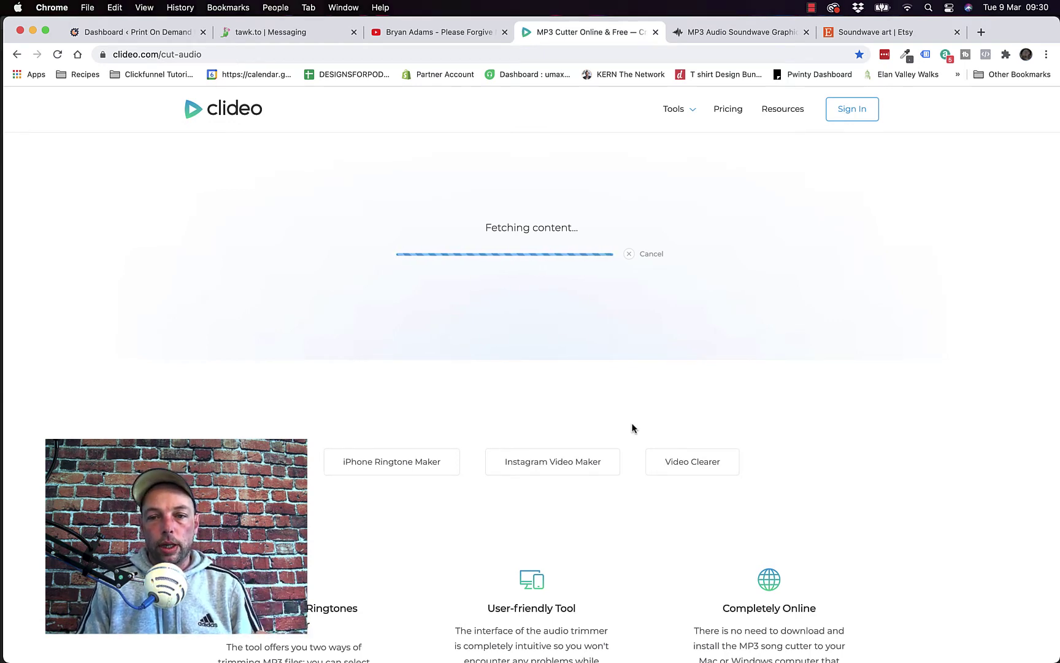
{"action": "left_click", "coordinate": [811, 7]}
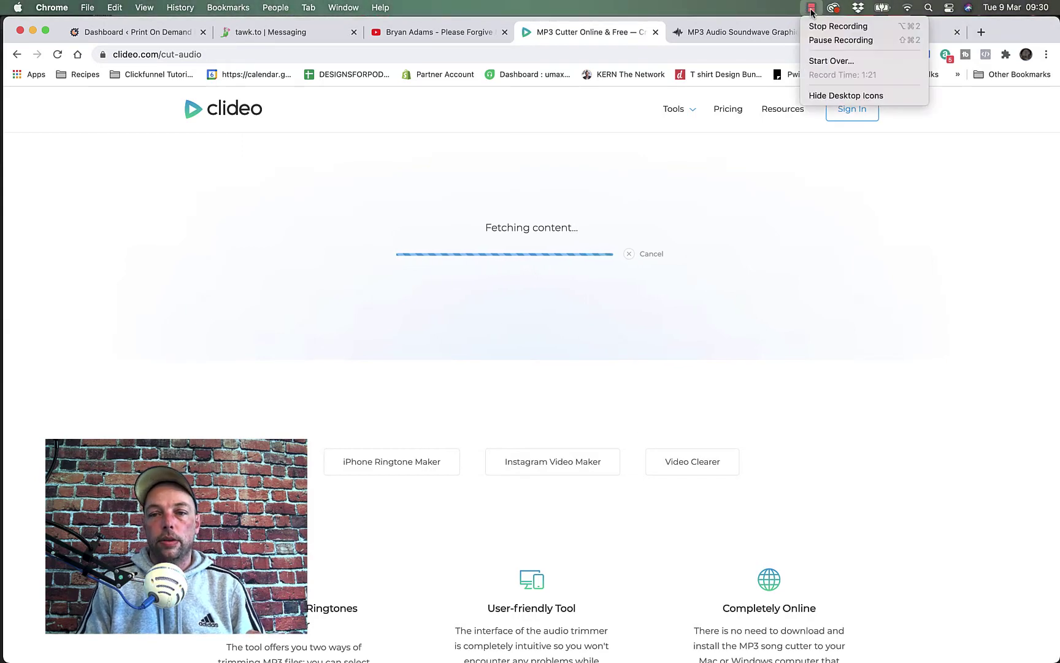
{"action": "left_click", "coordinate": [825, 38]}
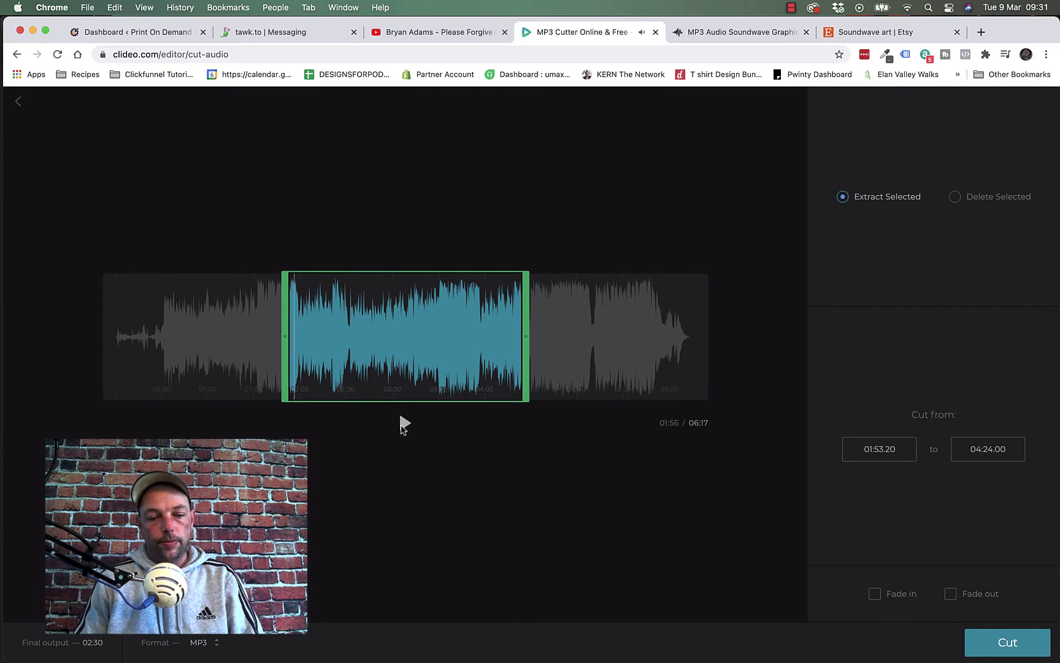
Set the song selection to run from 00:00.00 to 06:14.12 and cut it.
{"action": "mouse_move", "coordinate": [284, 341]}
{"action": "left_click_drag", "start_coordinate": [286, 342], "coordinate": [115, 342]}
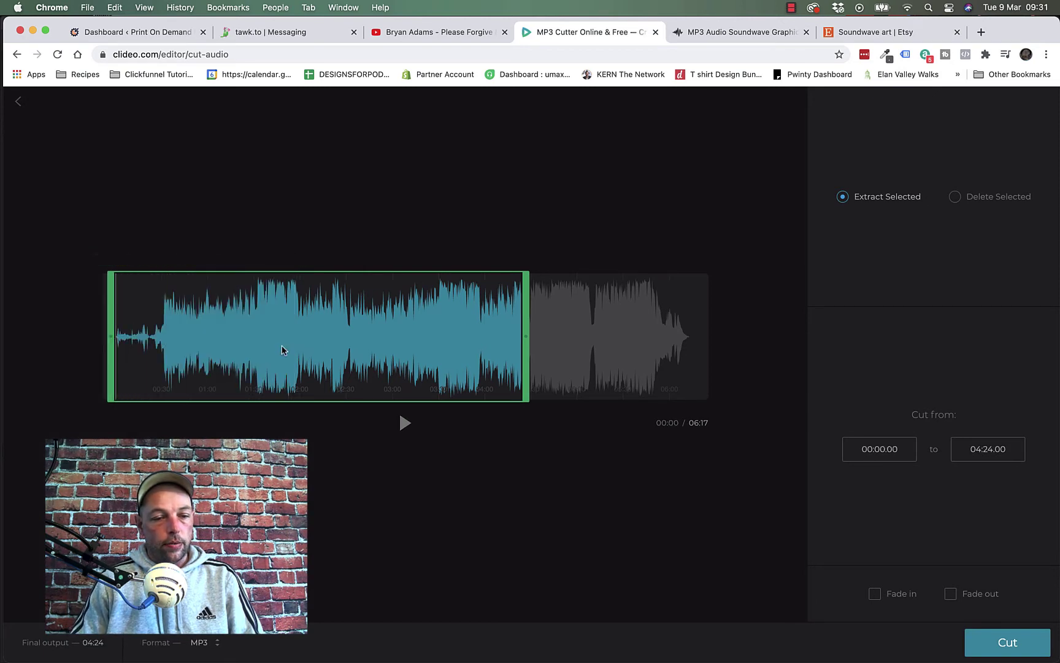
{"action": "left_click_drag", "start_coordinate": [527, 342], "coordinate": [690, 343]}
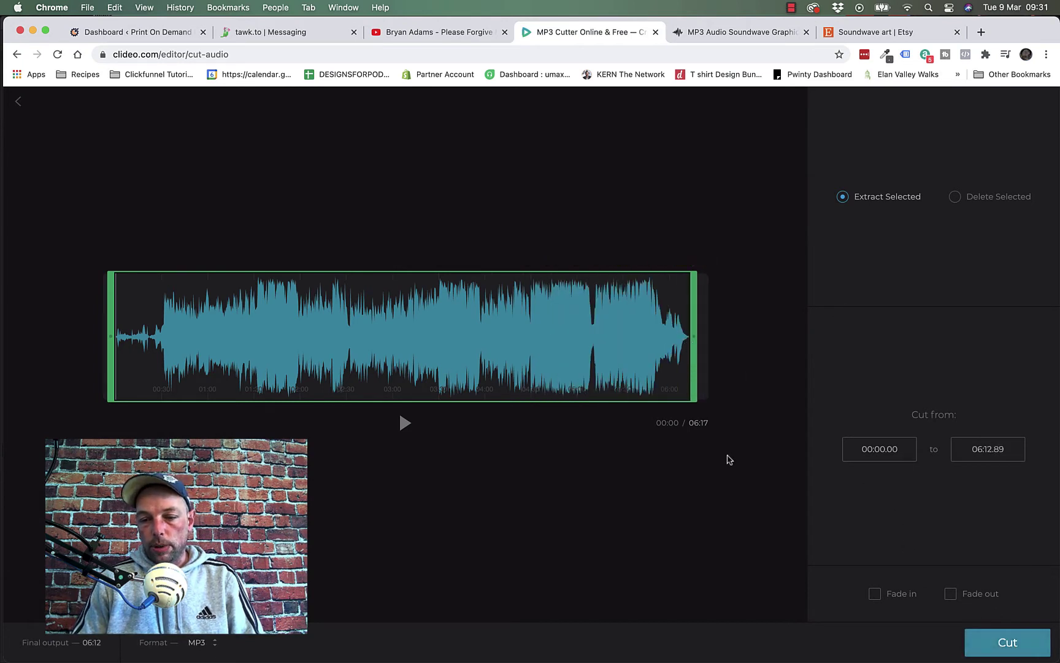
{"action": "mouse_move", "coordinate": [694, 348]}
{"action": "left_click_drag", "start_coordinate": [694, 342], "coordinate": [703, 342]}
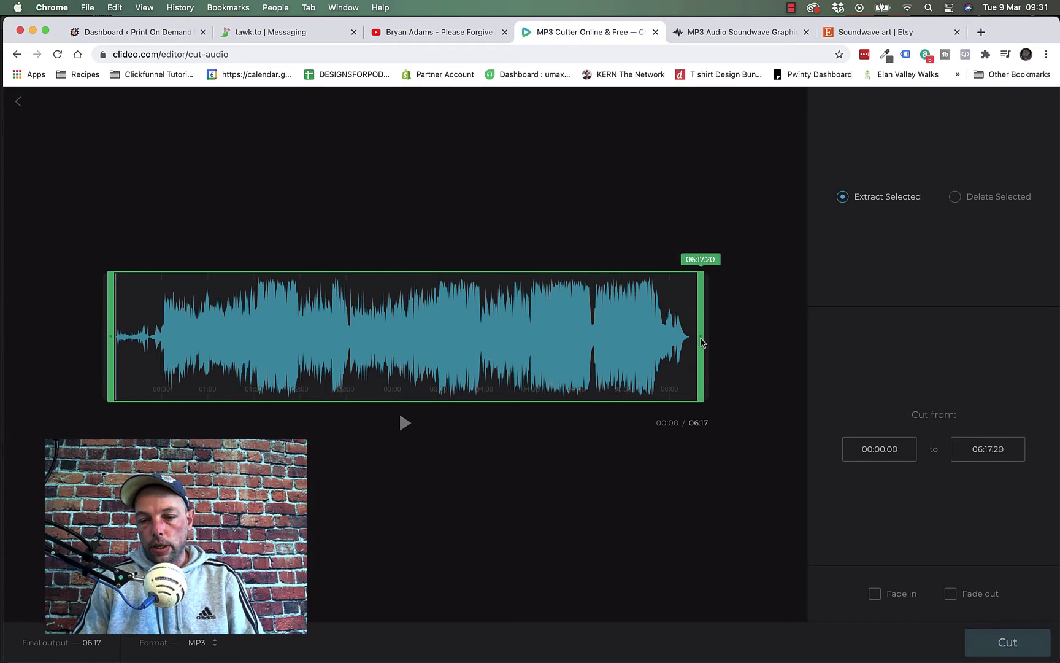
{"action": "mouse_move", "coordinate": [705, 340]}
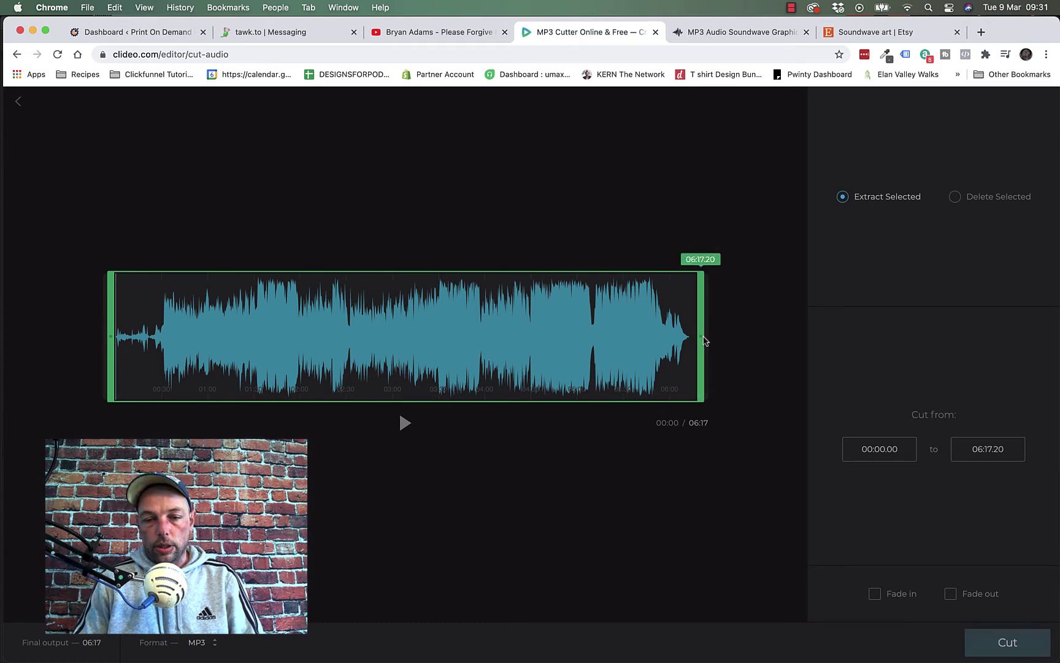
{"action": "left_click_drag", "start_coordinate": [704, 341], "coordinate": [691, 338]}
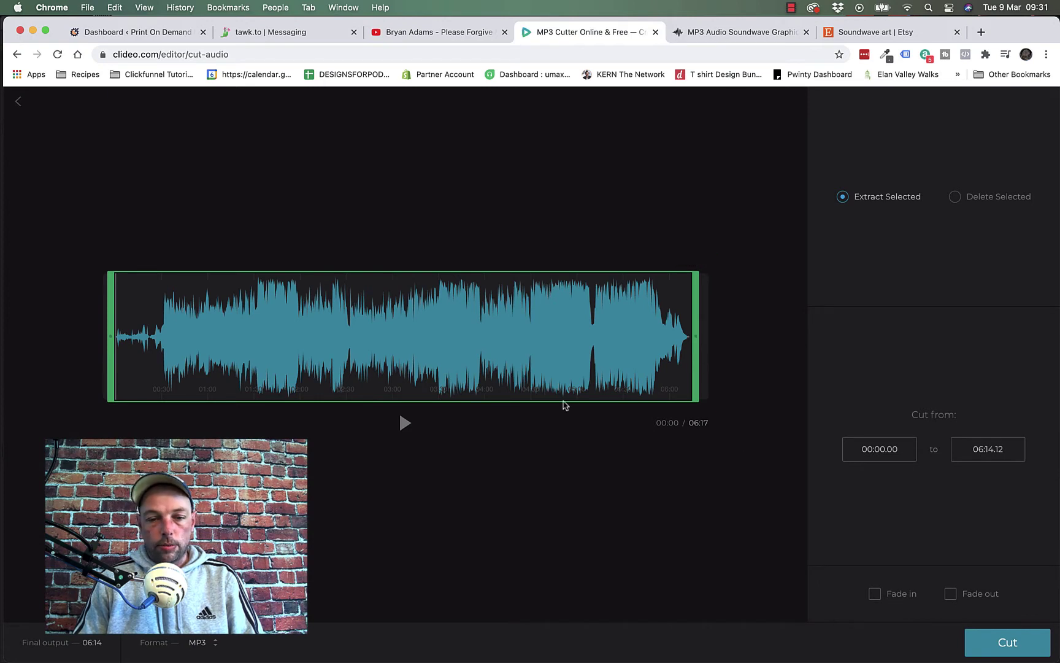
{"action": "left_click", "coordinate": [1013, 639]}
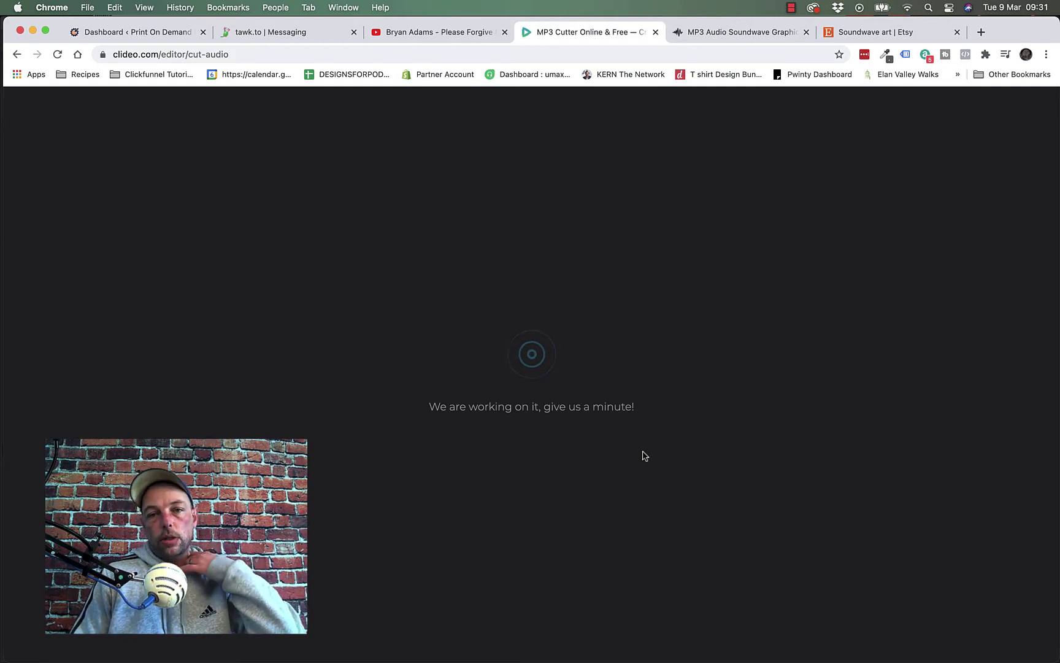
Download the trimmed song as an MP3 file.
{"action": "left_click", "coordinate": [791, 7]}
{"action": "left_click", "coordinate": [803, 40]}
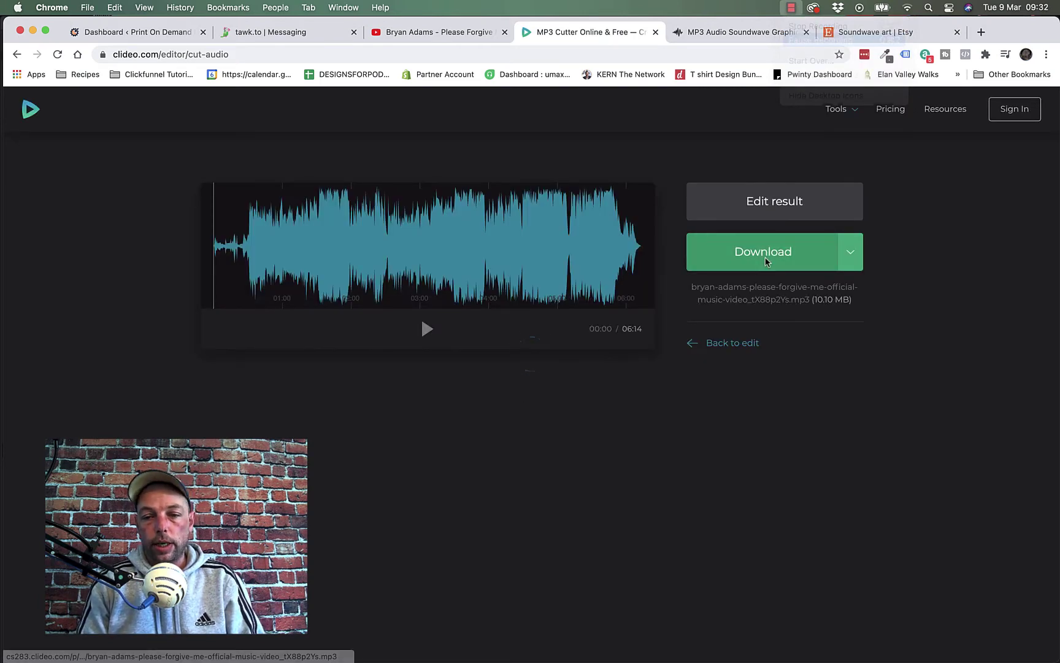
{"action": "left_click", "coordinate": [753, 258]}
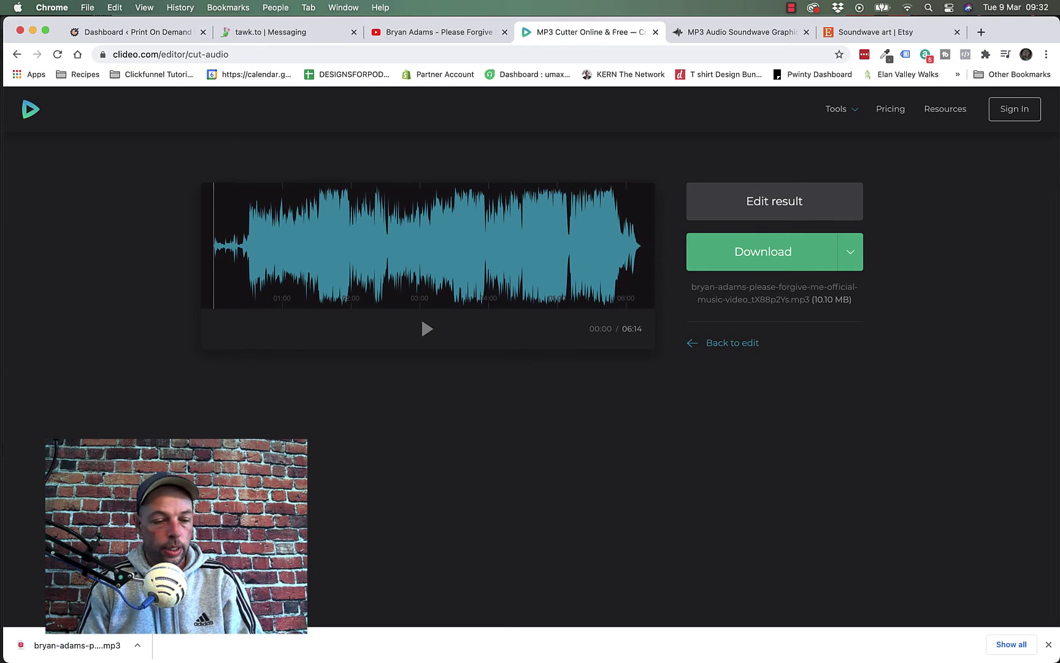
{"action": "left_click", "coordinate": [715, 35]}
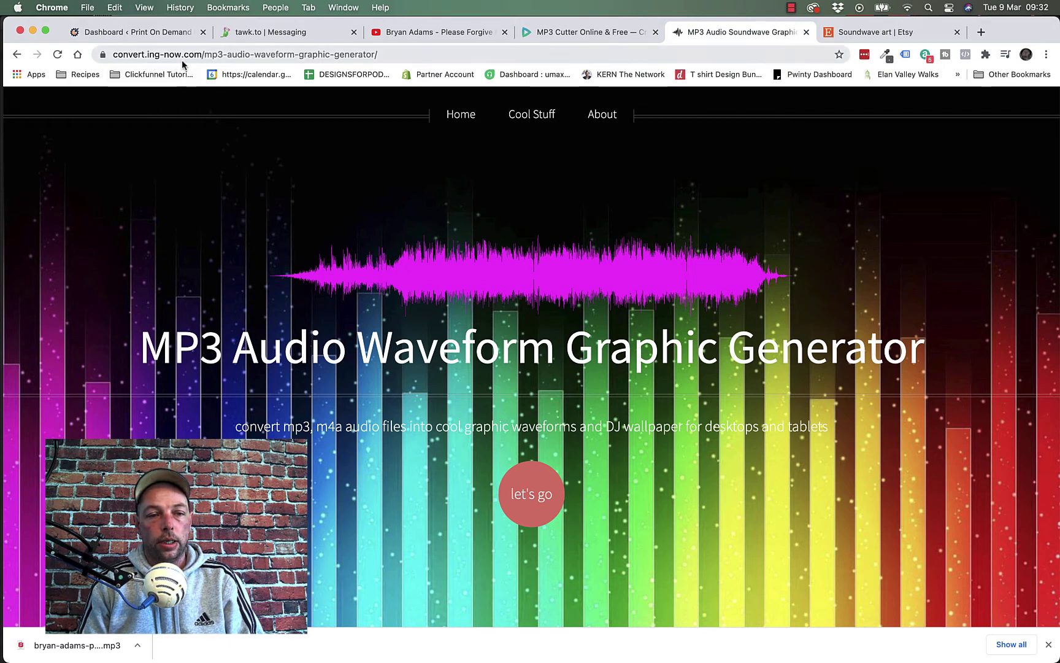
Open the MP3 Audio Waveform Graphic Generator and upload the downloaded Bryan Adams MP3.
{"action": "mouse_move", "coordinate": [533, 118]}
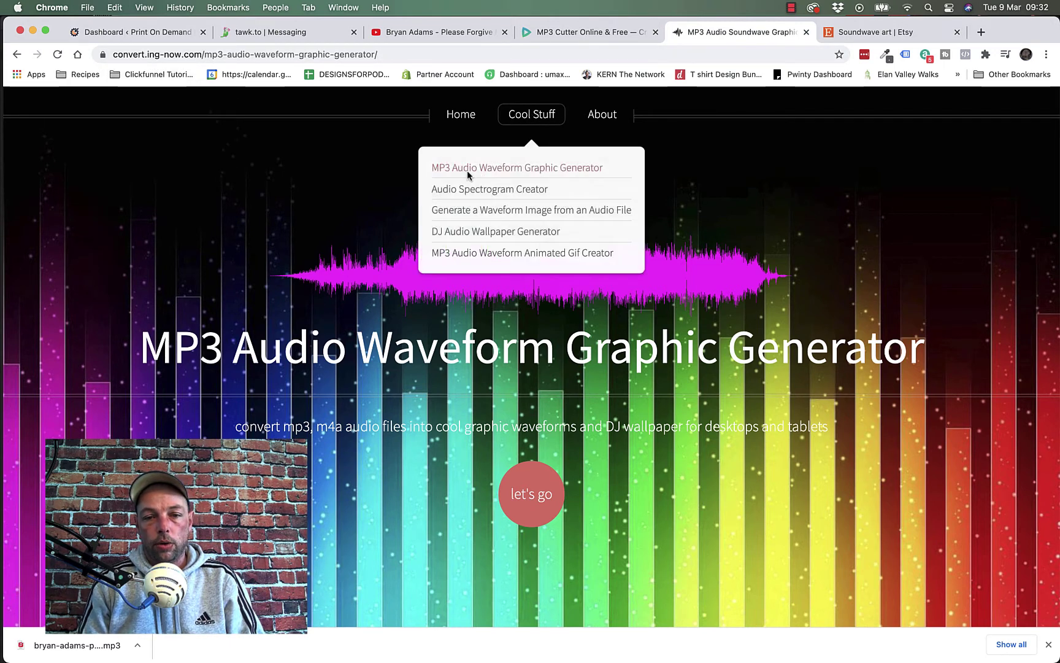
{"action": "left_click", "coordinate": [494, 167]}
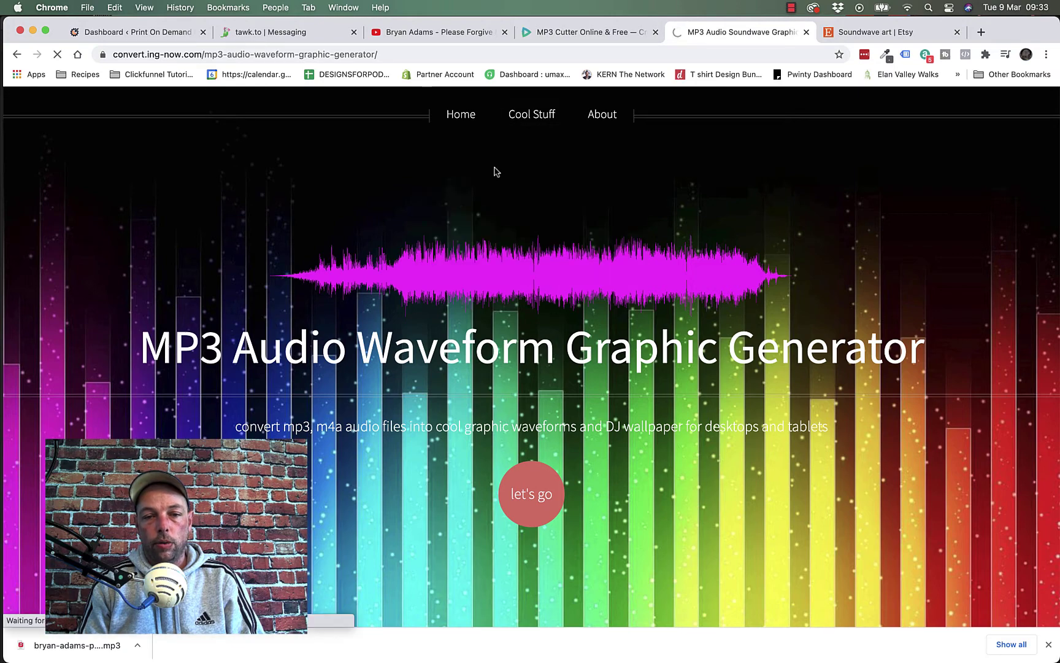
{"action": "scroll", "coordinate": [481, 415], "scroll_direction": "down", "scroll_amount": 3}
{"action": "scroll", "coordinate": [481, 415], "scroll_direction": "down", "scroll_amount": 8}
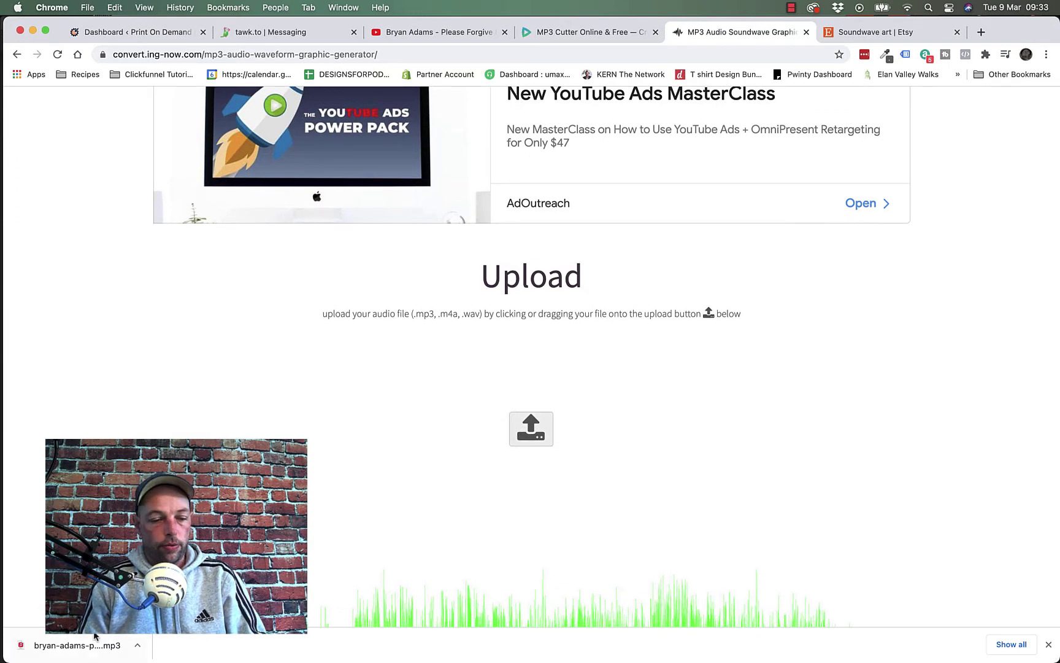
{"action": "left_click_drag", "start_coordinate": [92, 640], "coordinate": [536, 436]}
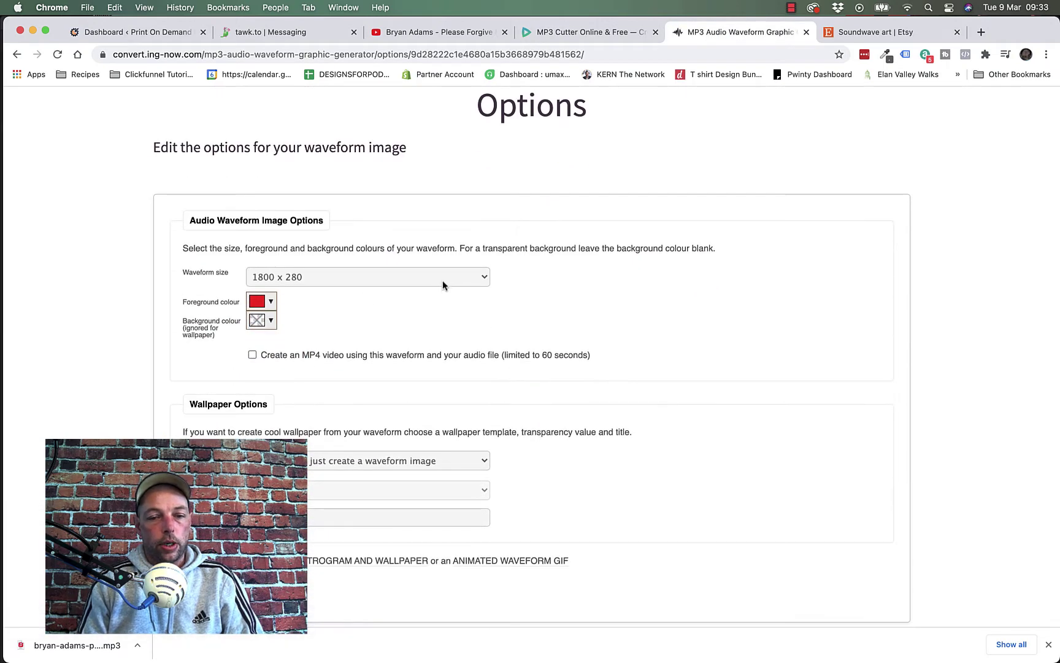
Choose a 3600 x 1200 waveform size and generate the red transparent waveform.
{"action": "left_click", "coordinate": [446, 278]}
{"action": "left_click", "coordinate": [278, 306]}
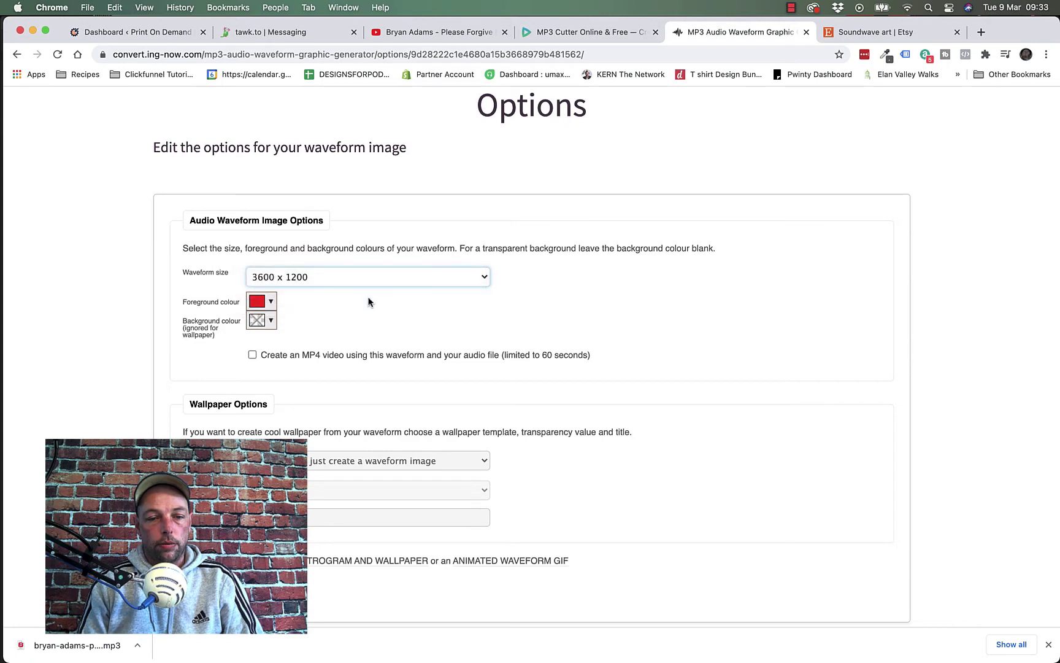
{"action": "scroll", "coordinate": [368, 300], "scroll_direction": "down", "scroll_amount": 2}
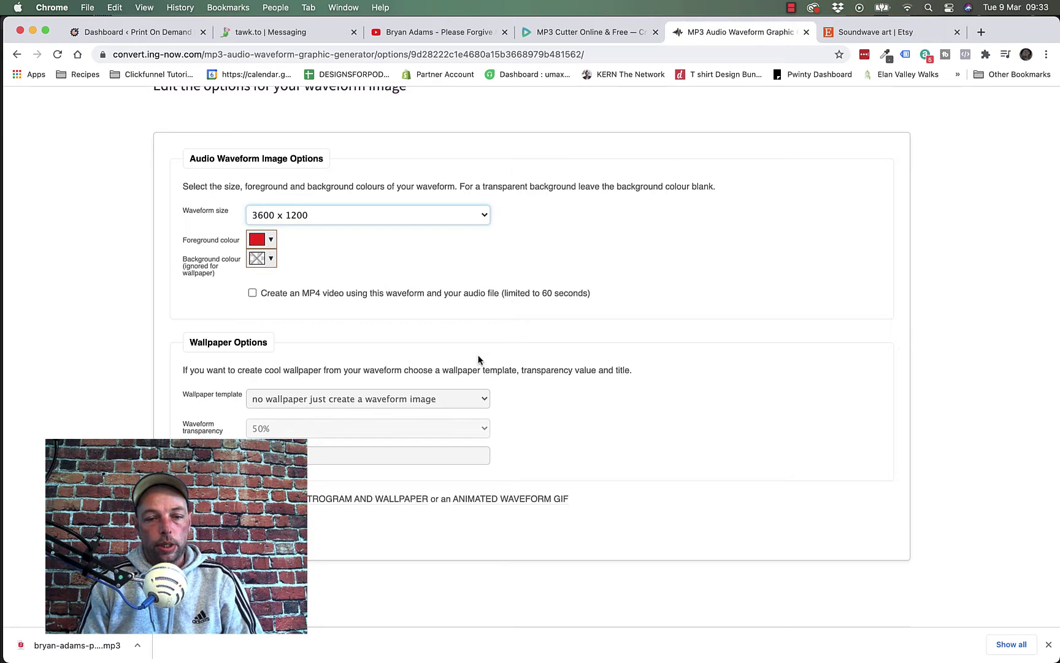
{"action": "scroll", "coordinate": [420, 330], "scroll_direction": "up", "scroll_amount": 2}
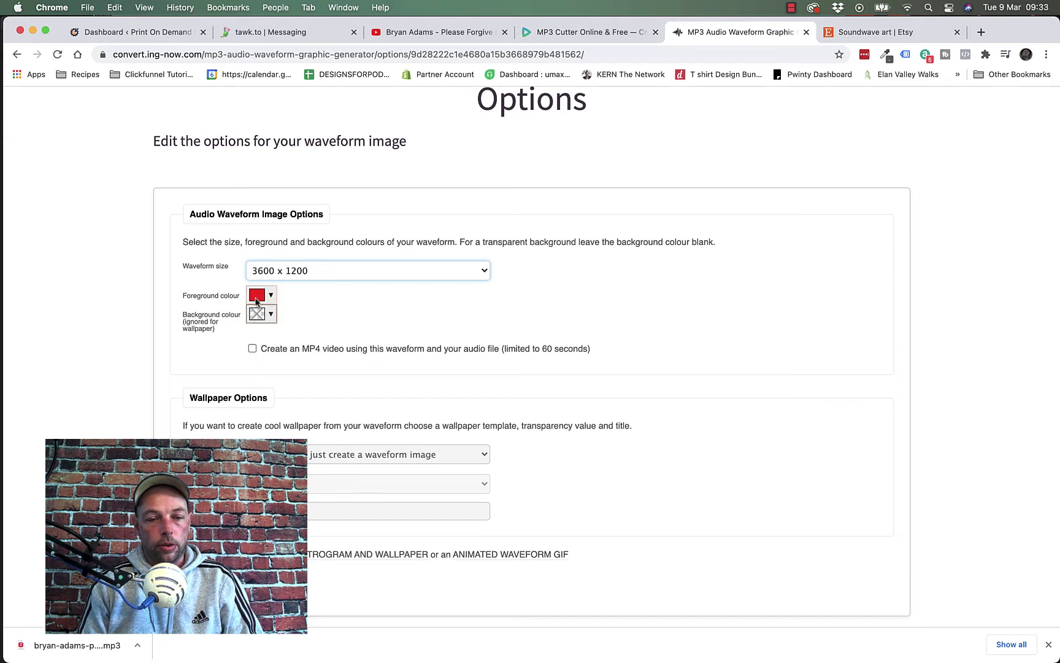
{"action": "scroll", "coordinate": [334, 329], "scroll_direction": "down", "scroll_amount": 2}
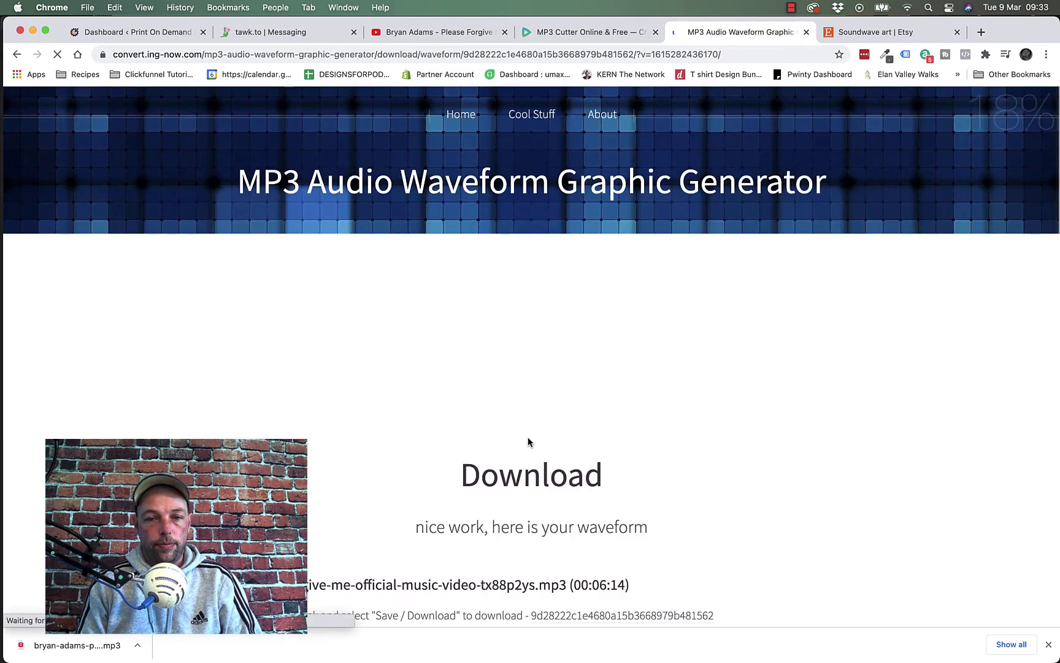
Save the waveform image into Downloads as 'Bryan Adams Soundwave', then close Preview.
{"action": "scroll", "coordinate": [527, 441], "scroll_direction": "down", "scroll_amount": 6}
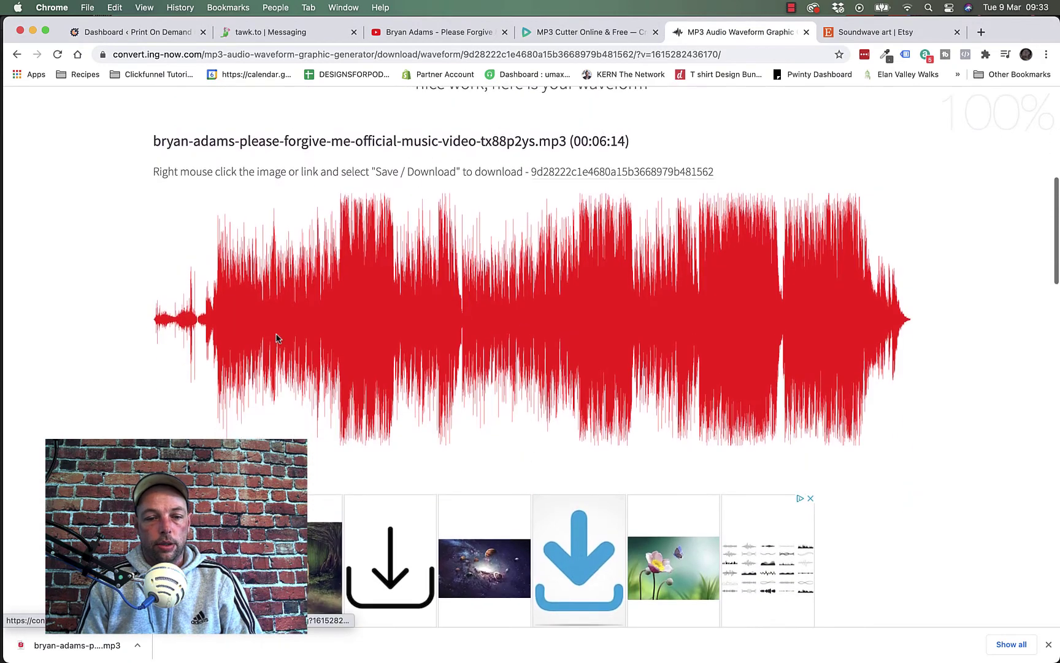
{"action": "right_click", "coordinate": [585, 330]}
{"action": "left_click", "coordinate": [620, 450]}
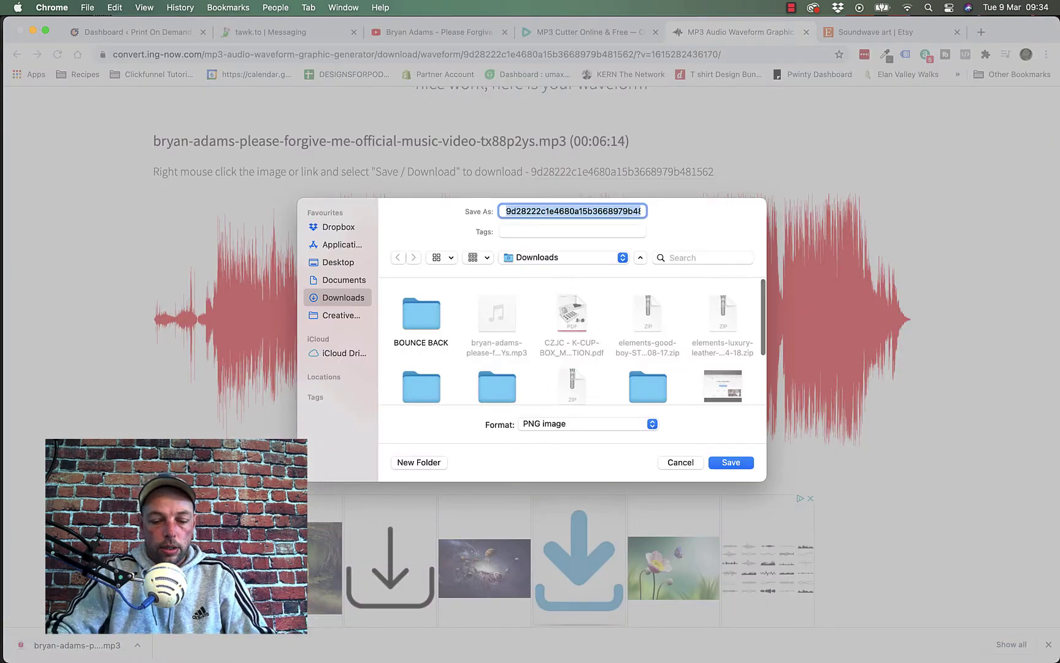
{"action": "type", "text": "Bryan"}
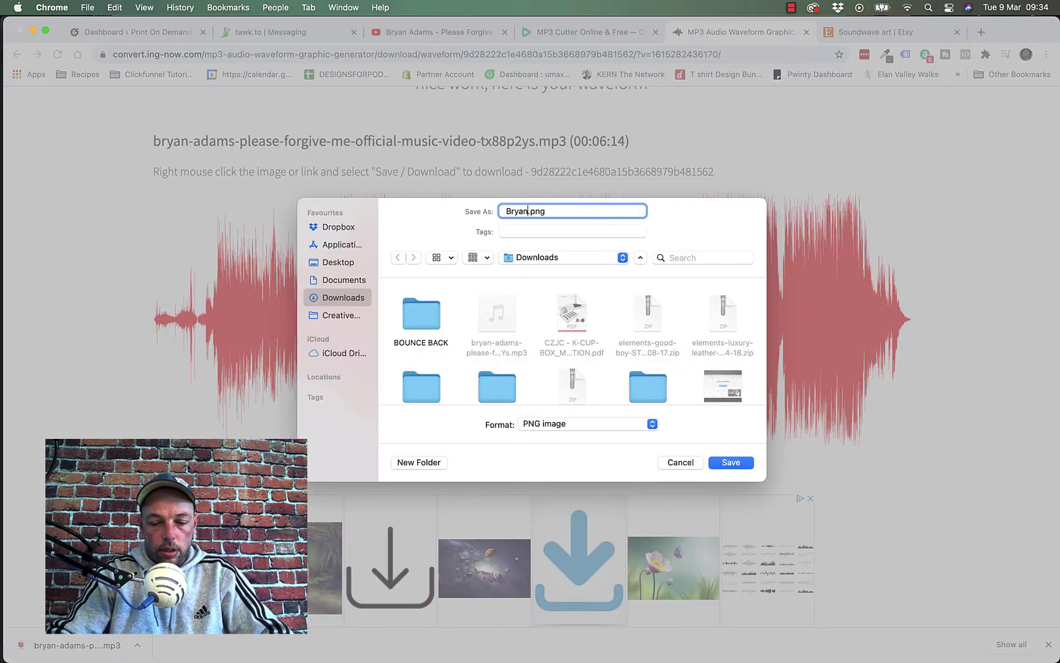
{"action": "type", "text": " Adams"}
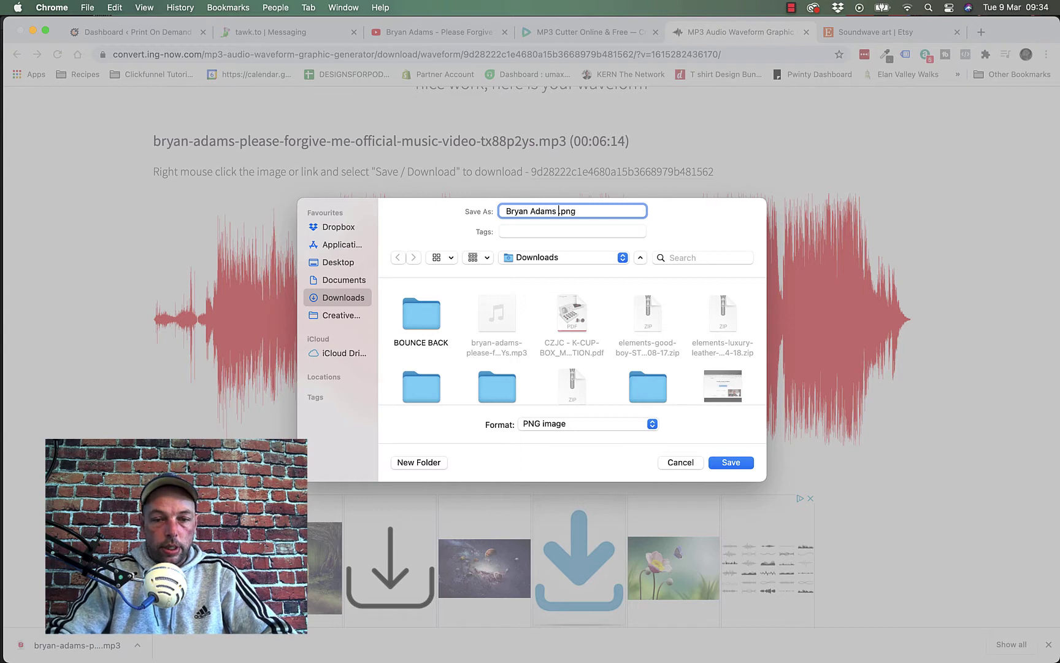
{"action": "type", "text": " Soundw"}
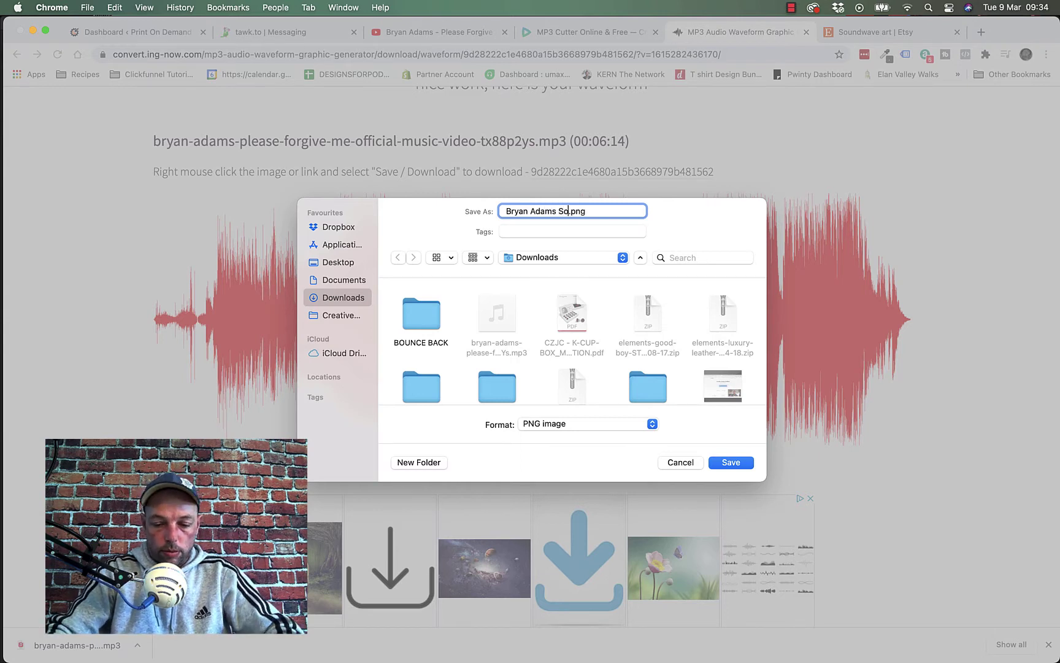
{"action": "type", "text": "ave"}
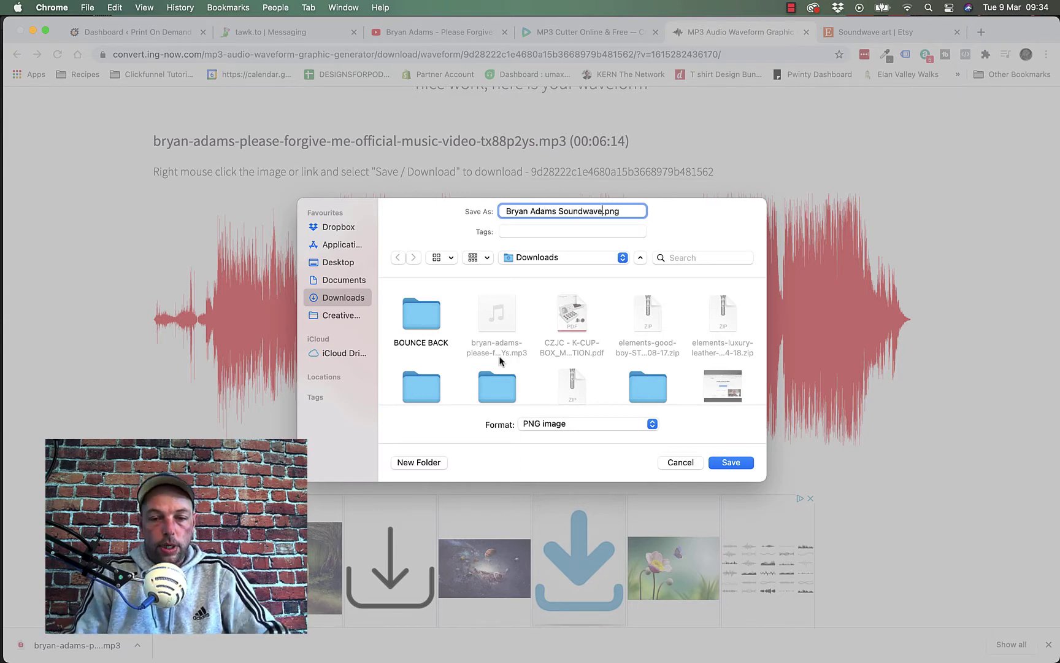
{"action": "left_click", "coordinate": [719, 464]}
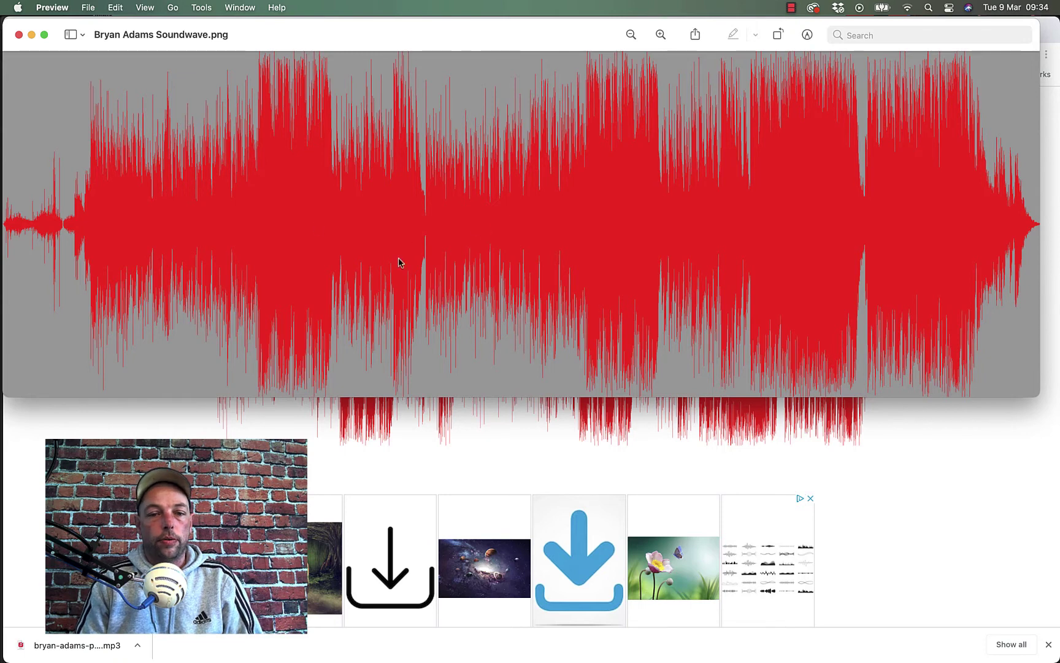
{"action": "left_click", "coordinate": [19, 35]}
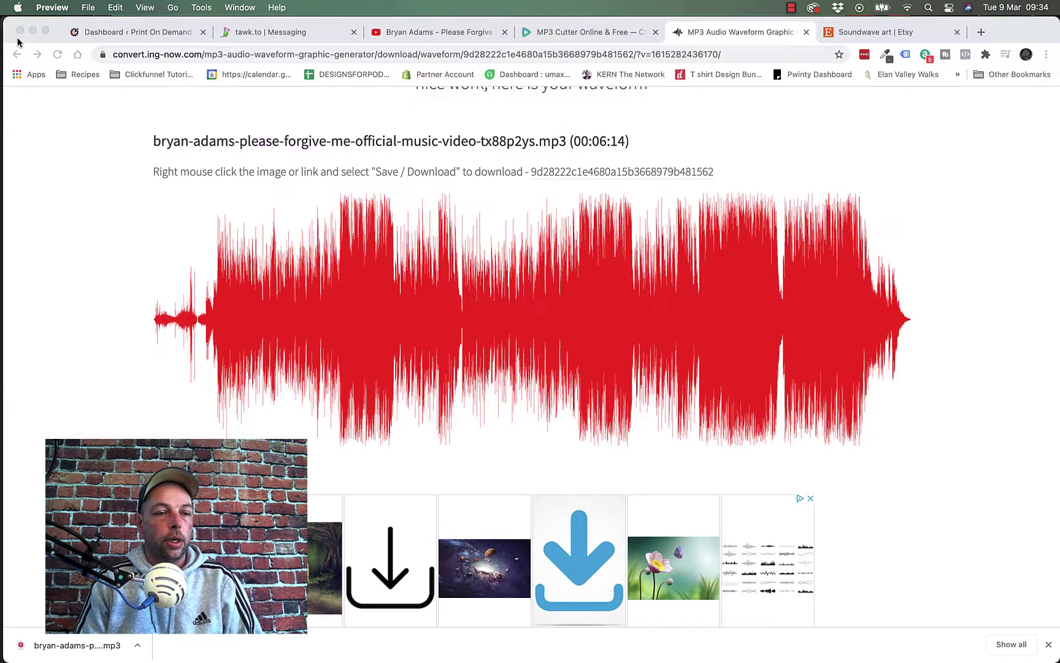
Create a new 18 x 24 inch, 300 ppi document in RGB Color.
{"action": "mouse_move", "coordinate": [681, 648]}
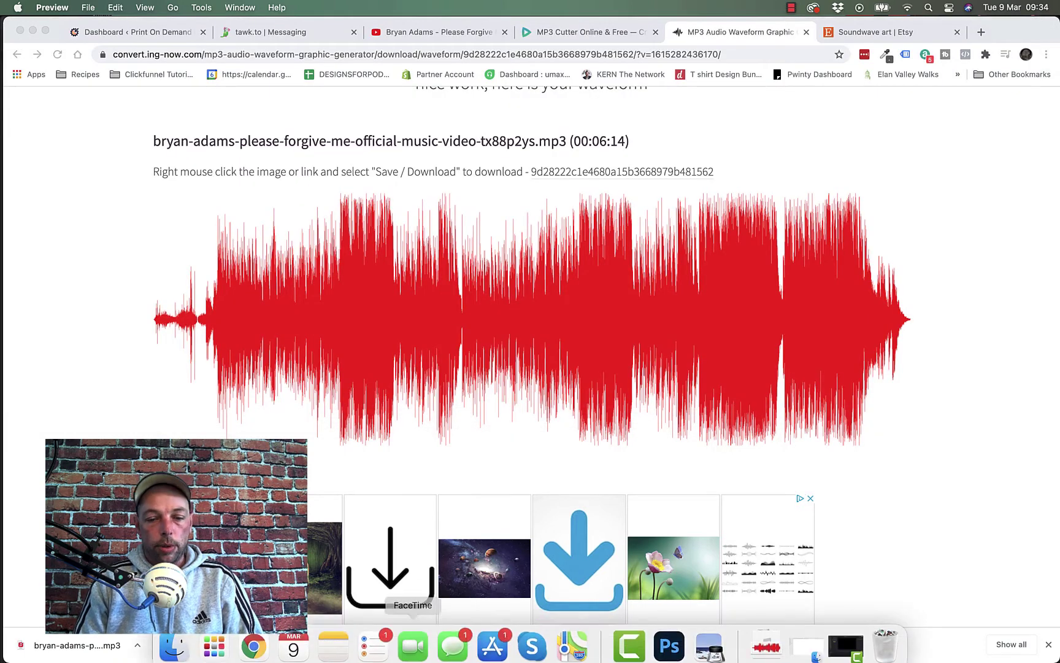
{"action": "left_click", "coordinate": [669, 636]}
{"action": "left_click", "coordinate": [100, 7]}
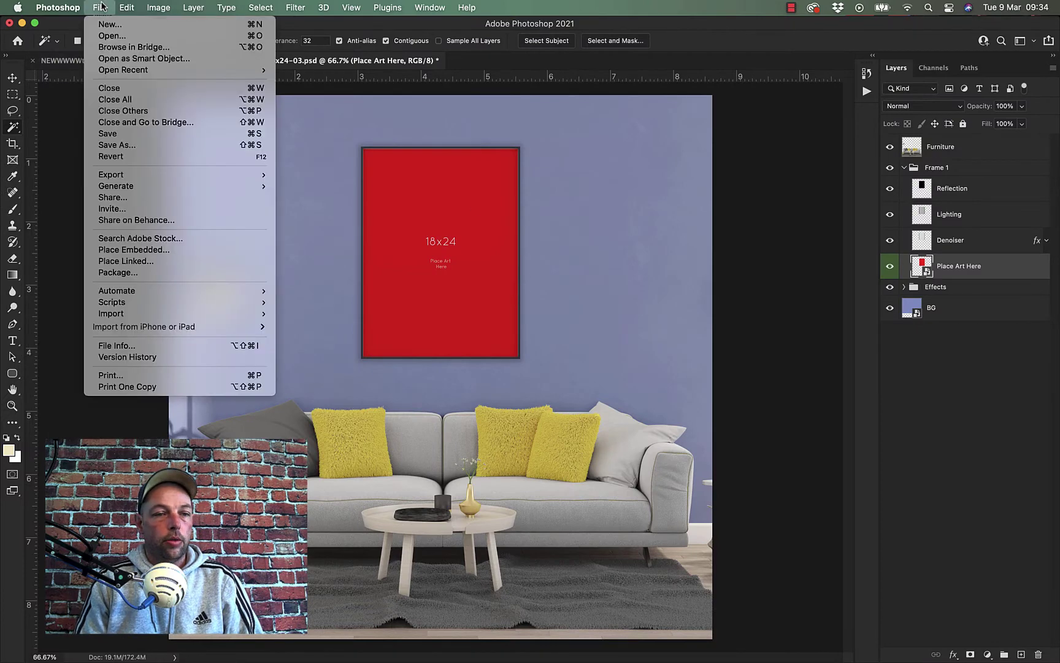
{"action": "left_click", "coordinate": [103, 25]}
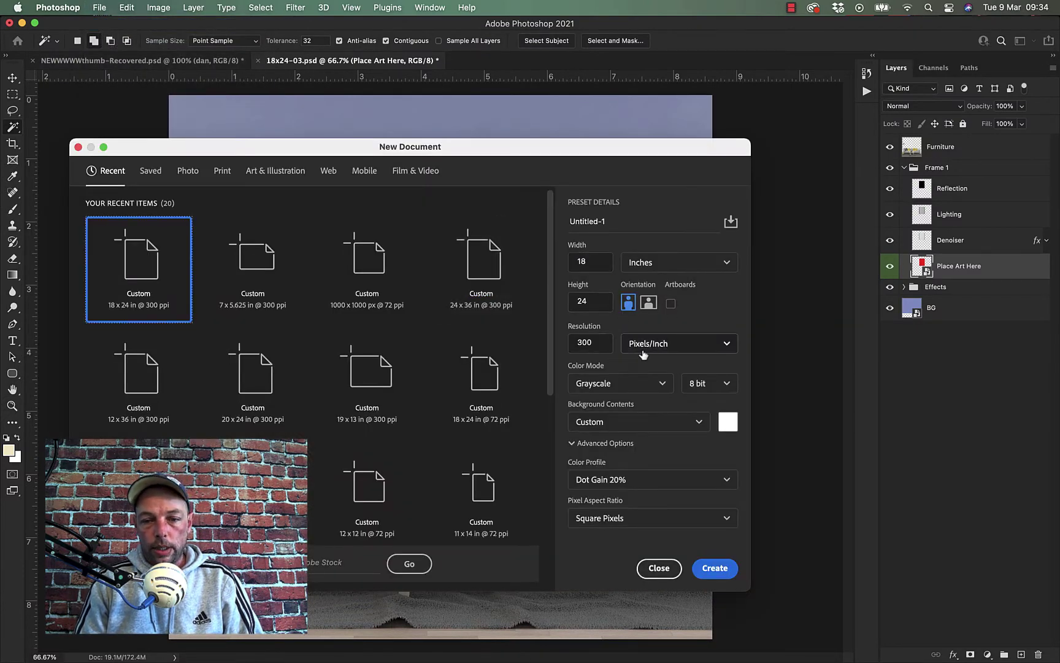
{"action": "left_click", "coordinate": [608, 385]}
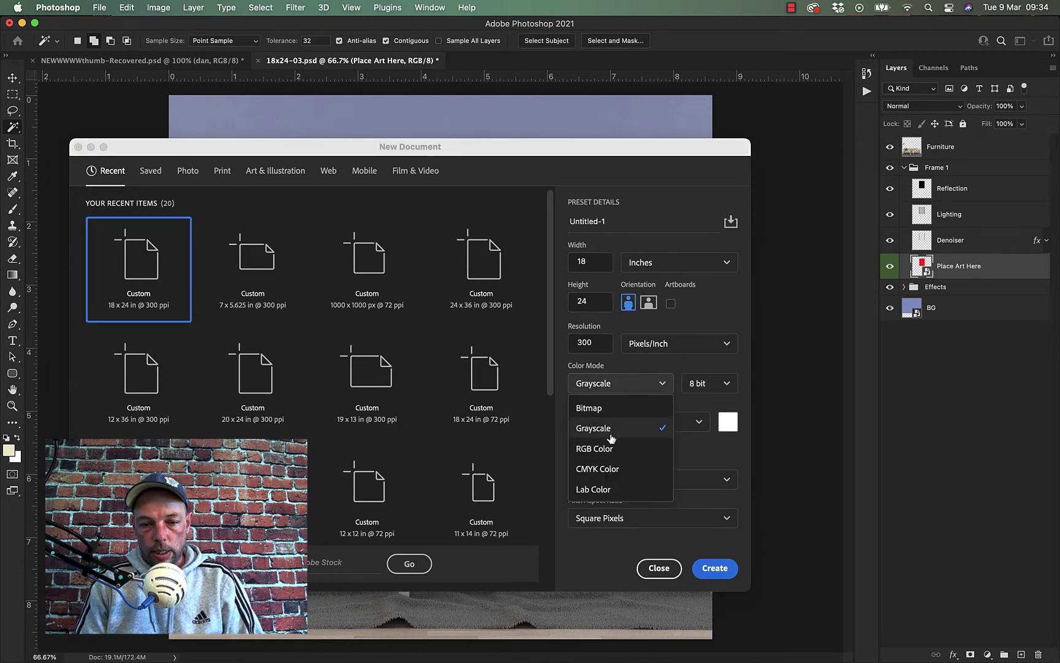
{"action": "left_click", "coordinate": [600, 448]}
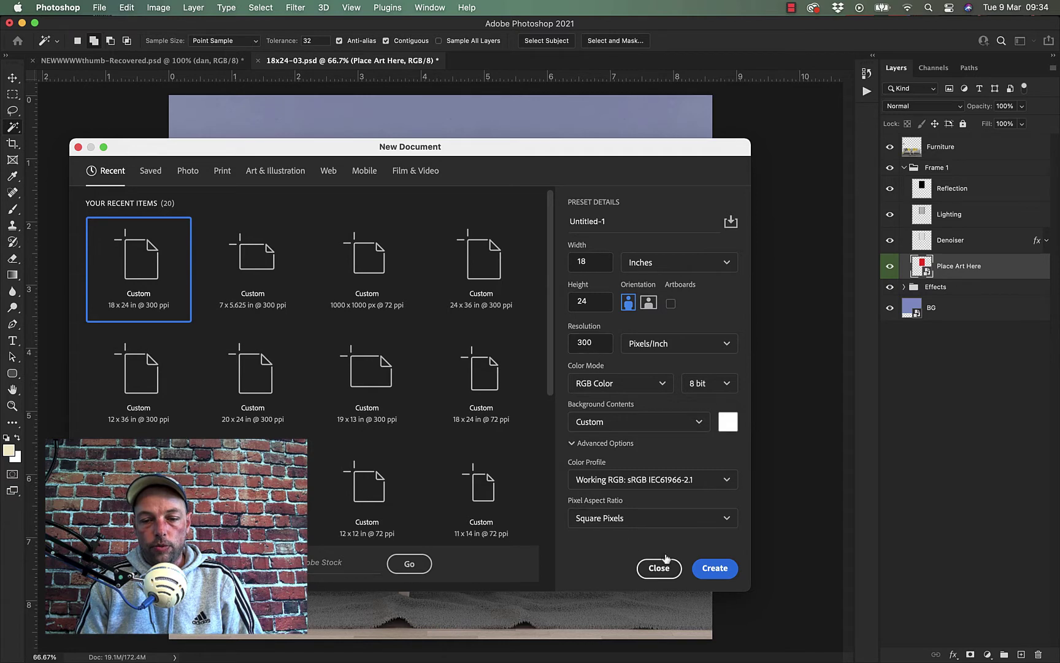
{"action": "left_click", "coordinate": [712, 568]}
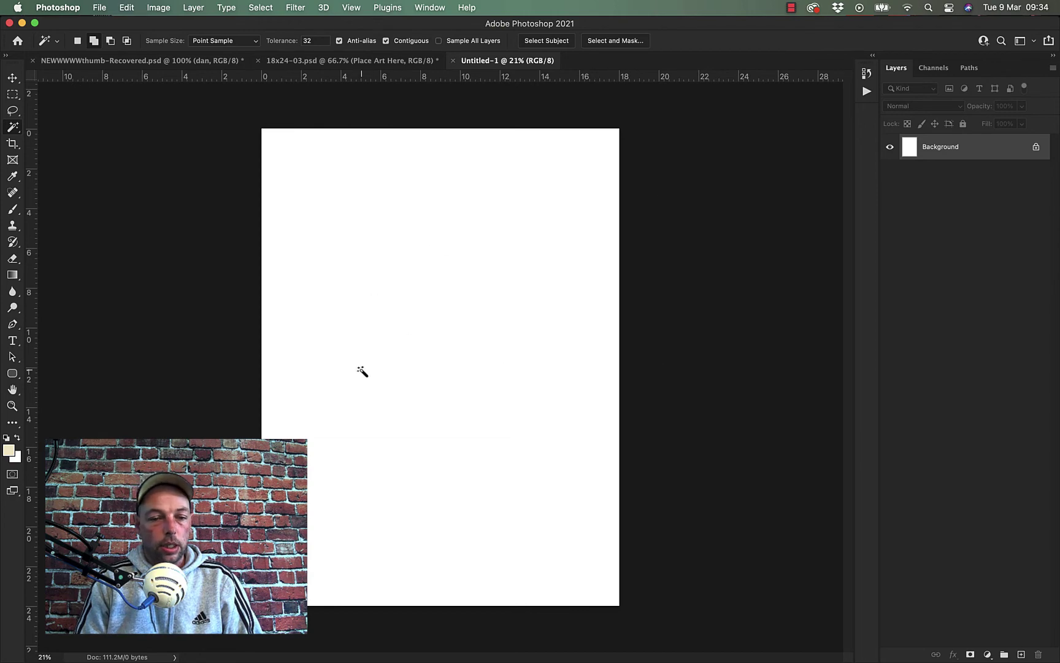
Unlock the new document's Background into an editable Layer 0.
{"action": "left_click", "coordinate": [359, 61]}
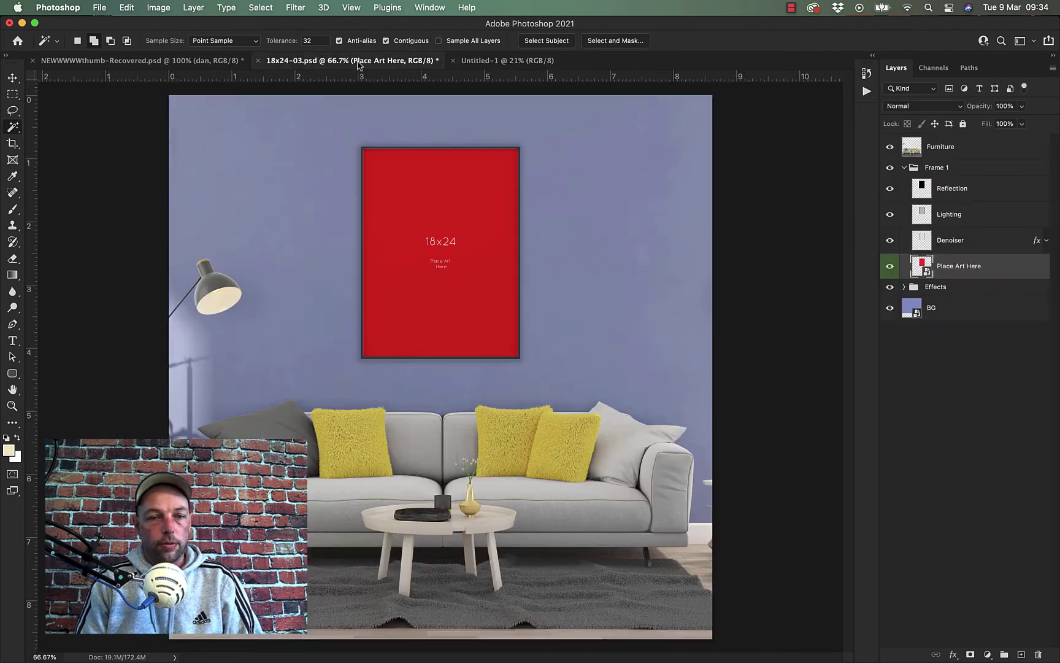
{"action": "left_click", "coordinate": [500, 64]}
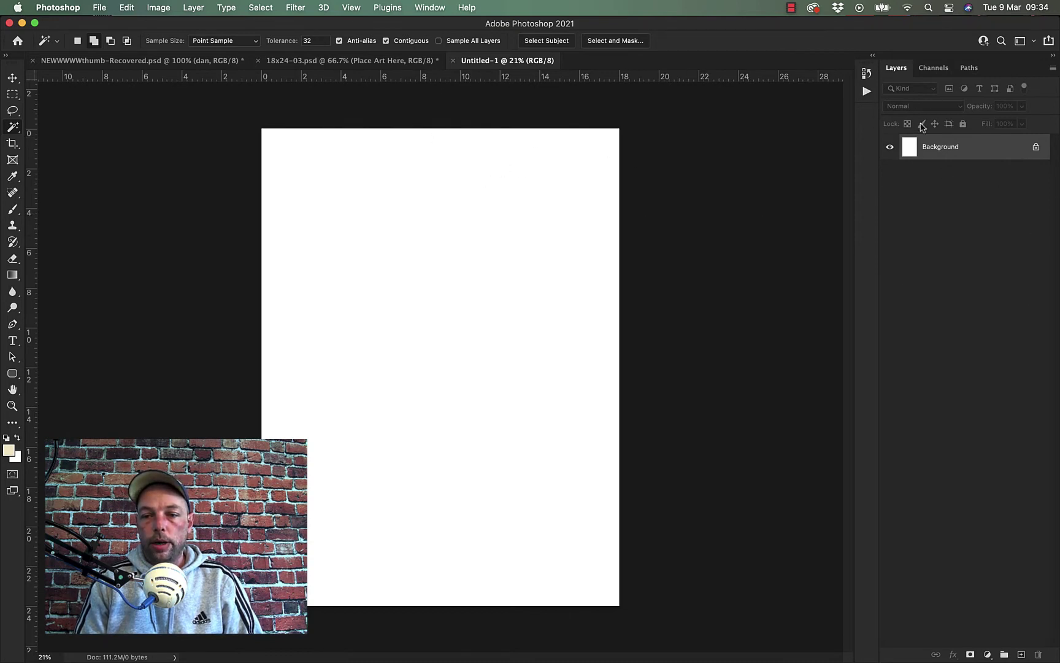
{"action": "left_click", "coordinate": [429, 9]}
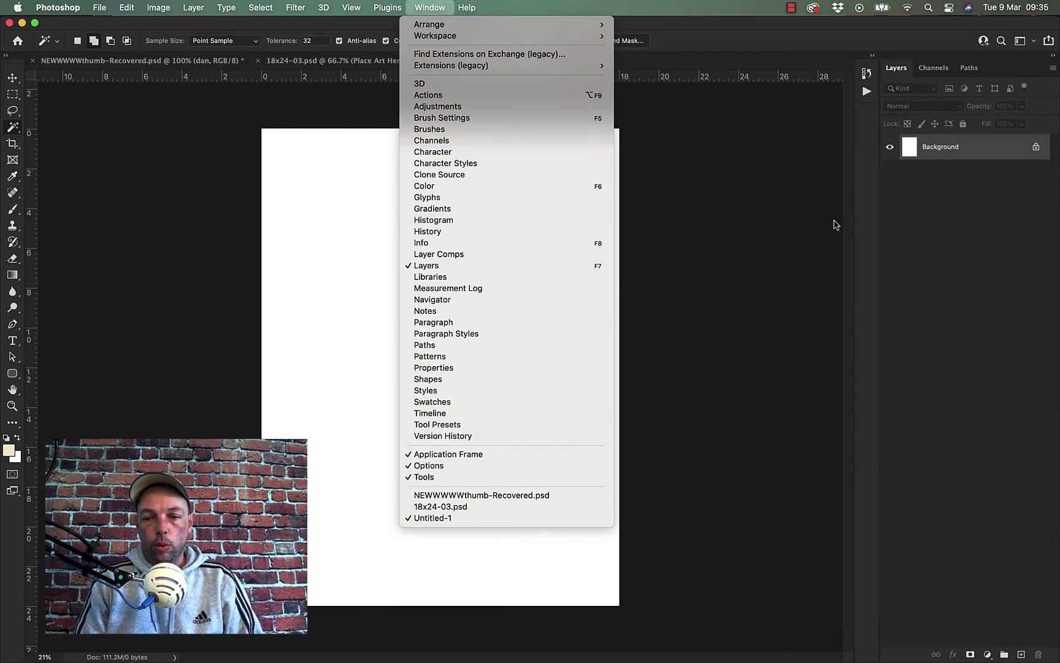
{"action": "left_click", "coordinate": [944, 53]}
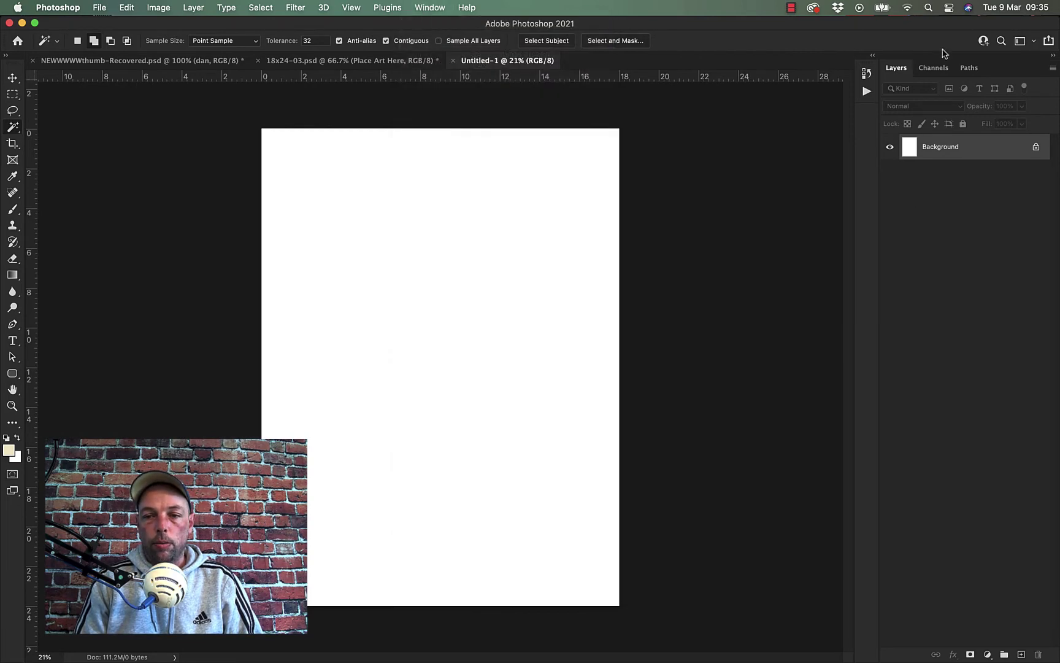
{"action": "left_click", "coordinate": [1036, 149]}
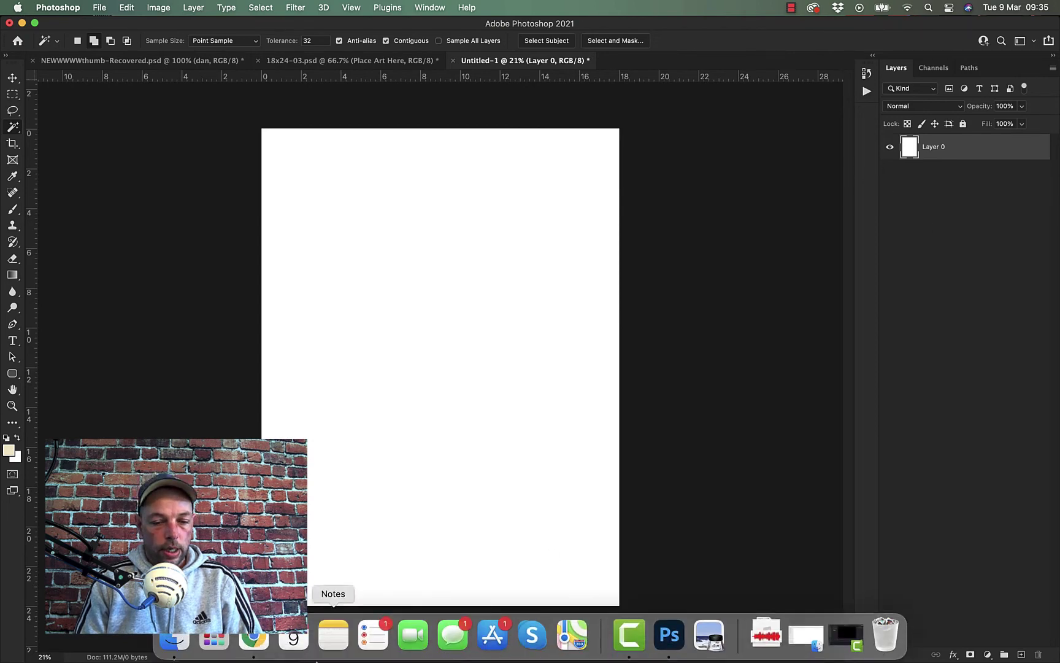
Drag Bryan Adams Soundwave.png from Finder's Downloads onto the Untitled-1 canvas.
{"action": "left_click", "coordinate": [174, 638]}
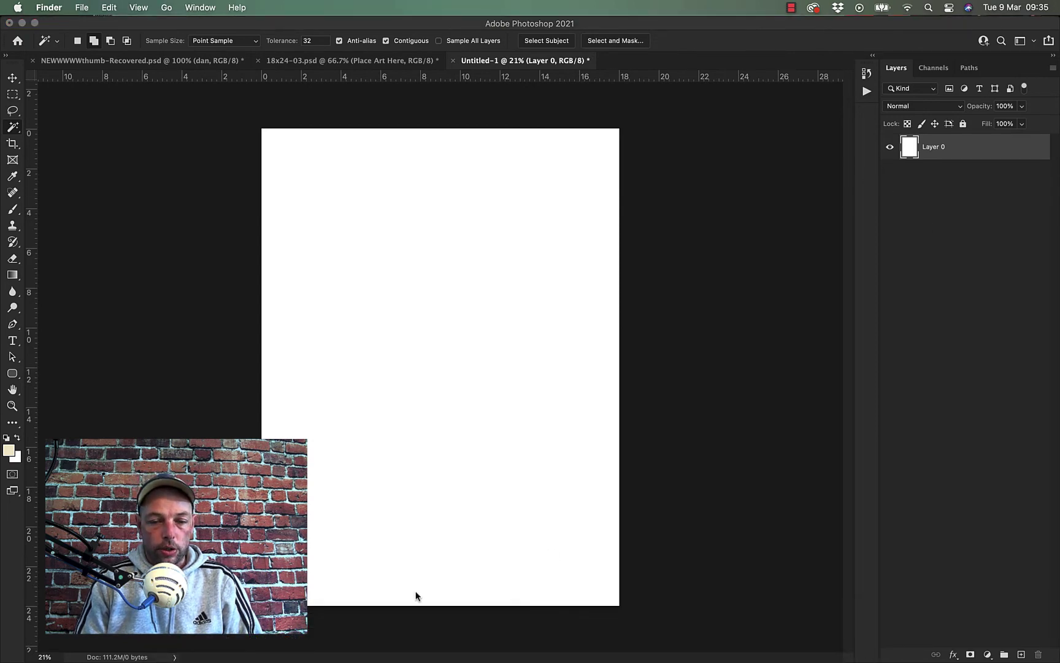
{"action": "left_click", "coordinate": [176, 638]}
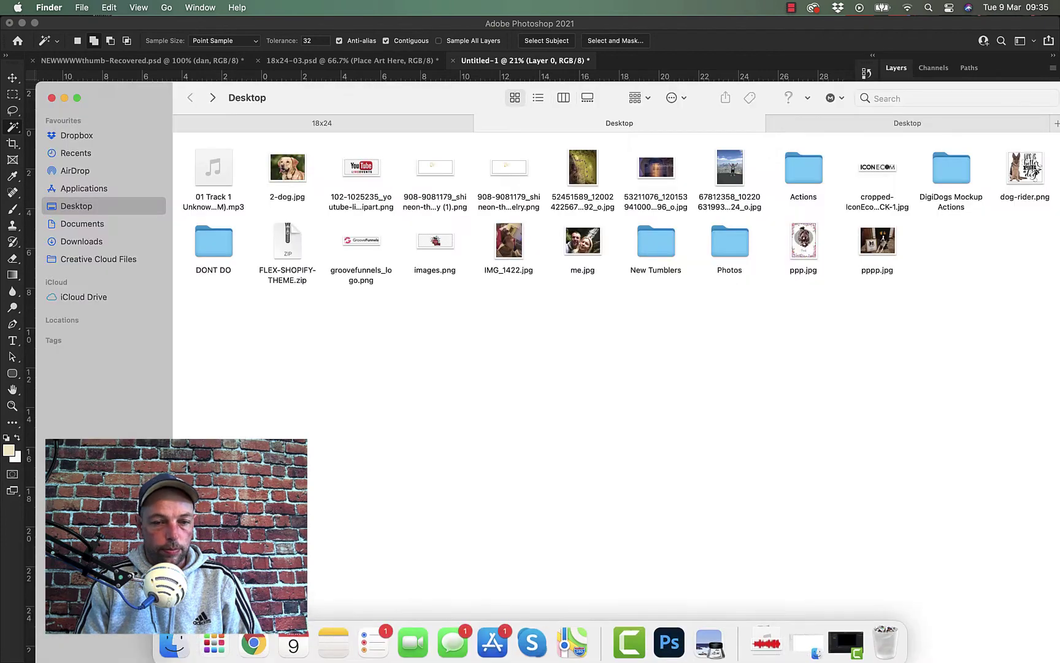
{"action": "left_click", "coordinate": [102, 243]}
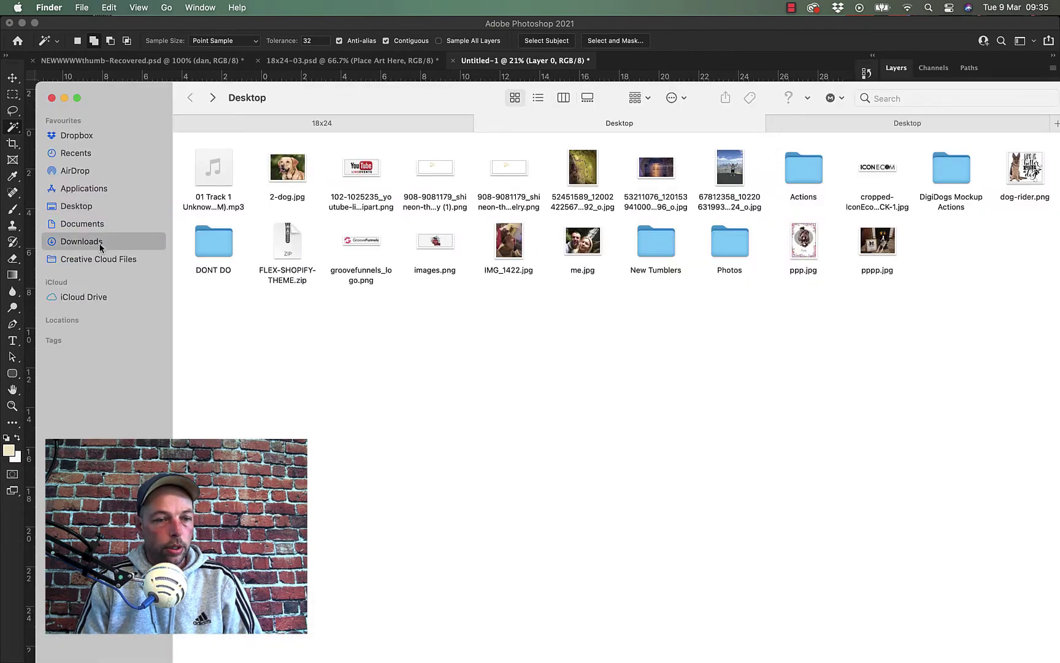
{"action": "left_click_drag", "start_coordinate": [376, 98], "coordinate": [383, 431]}
{"action": "left_click", "coordinate": [408, 550]}
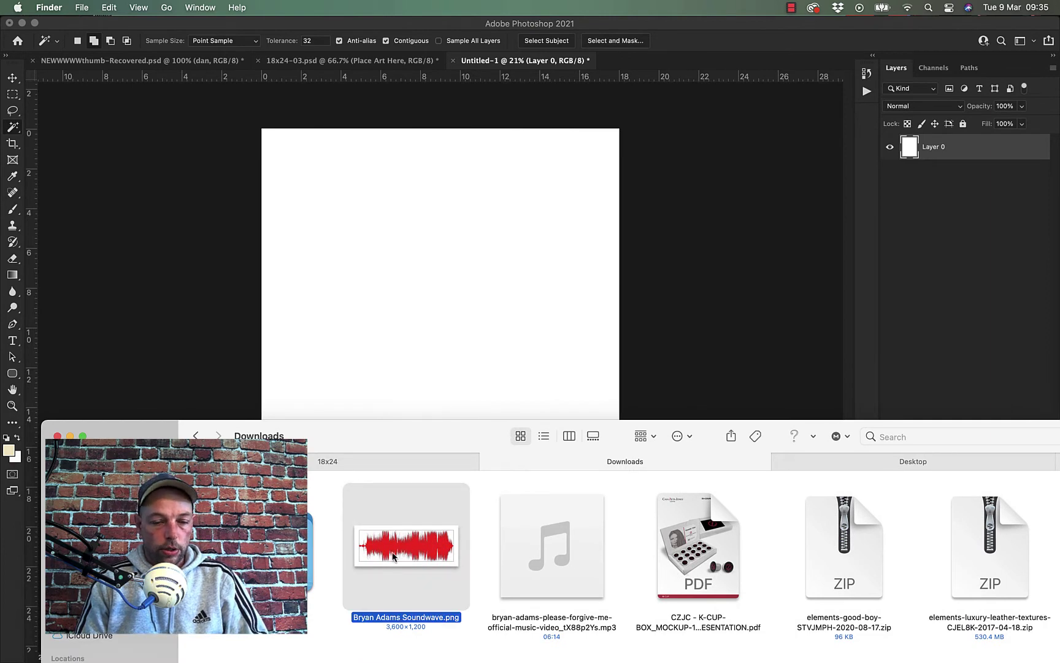
{"action": "left_click_drag", "start_coordinate": [393, 556], "coordinate": [440, 348]}
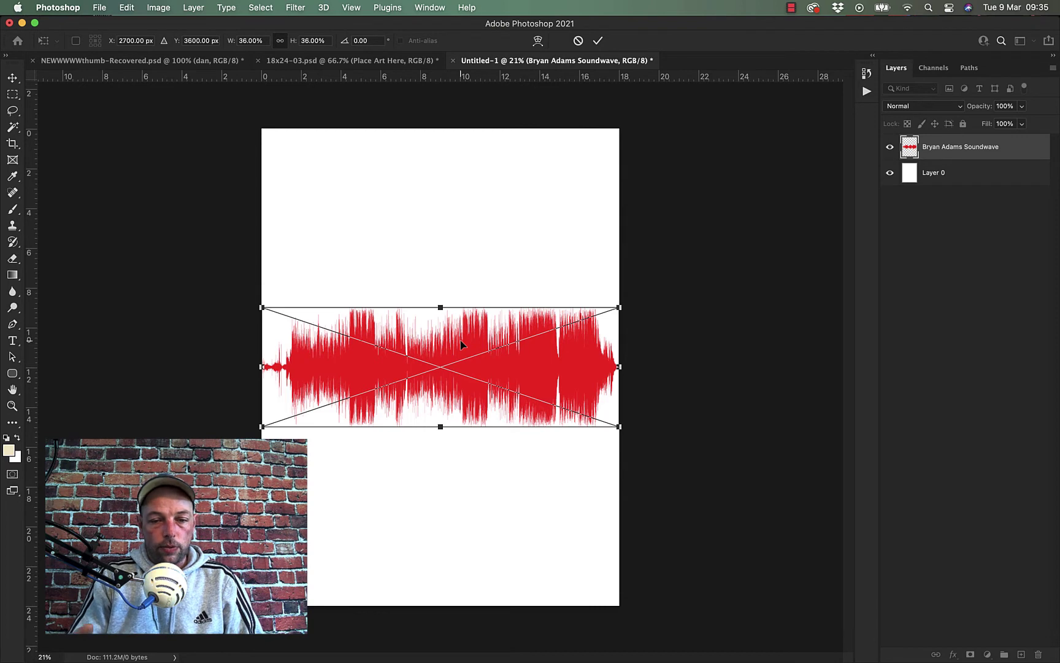
Commit the soundwave placement and give the layer a dark teal Color Overlay.
{"action": "key", "text": "Return"}
{"action": "key", "text": "w"}
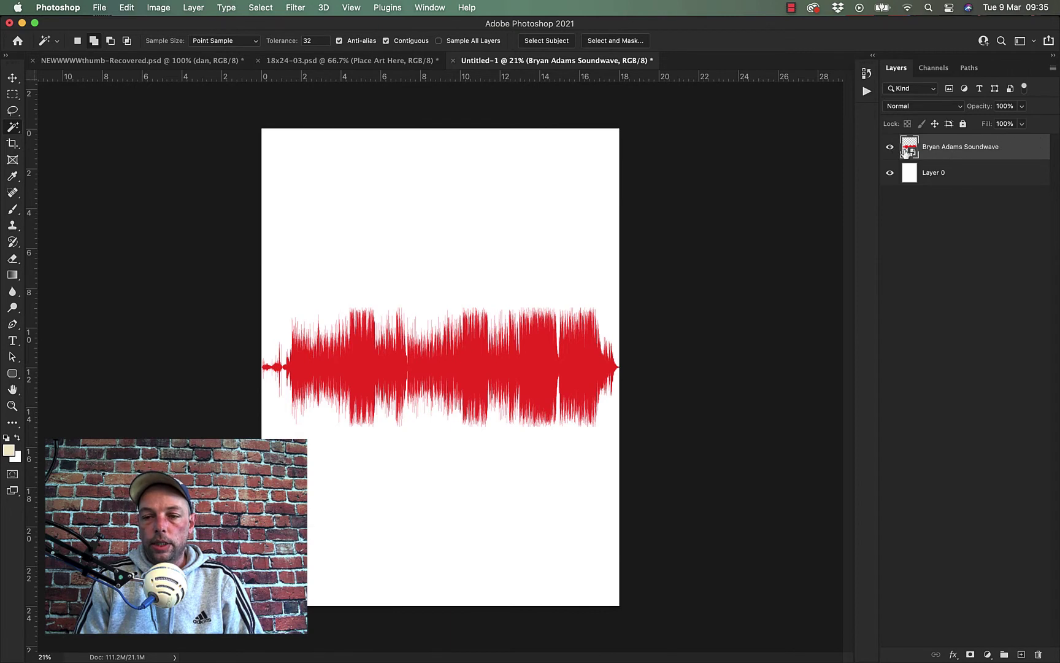
{"action": "left_click", "coordinate": [890, 148]}
{"action": "left_click", "coordinate": [891, 147]}
{"action": "left_click", "coordinate": [891, 148]}
{"action": "left_click", "coordinate": [891, 148]}
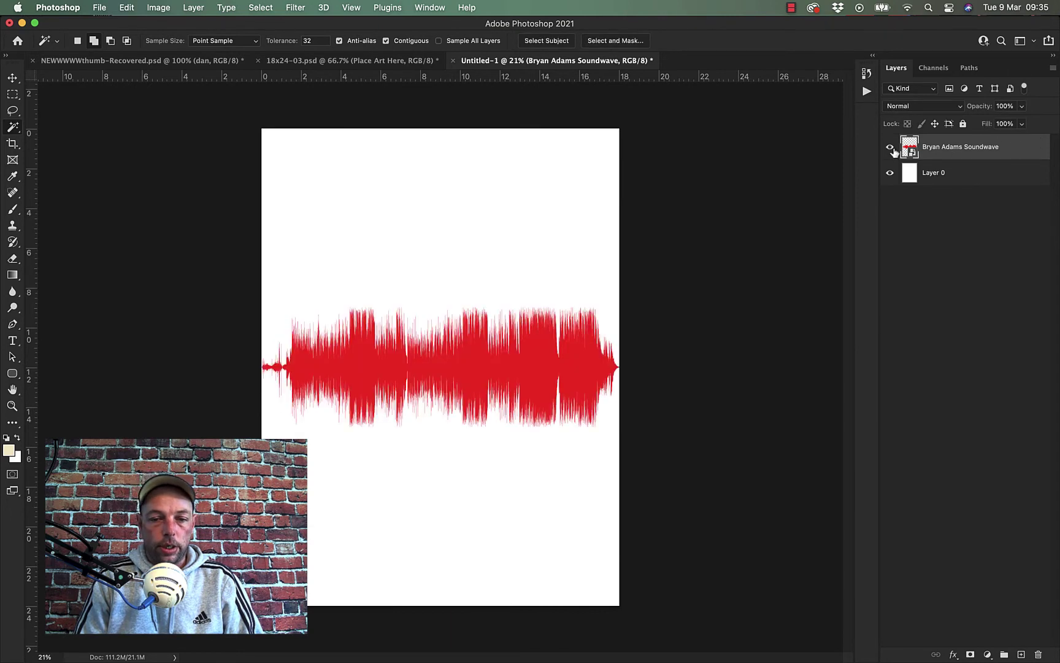
{"action": "double_click", "coordinate": [1023, 152]}
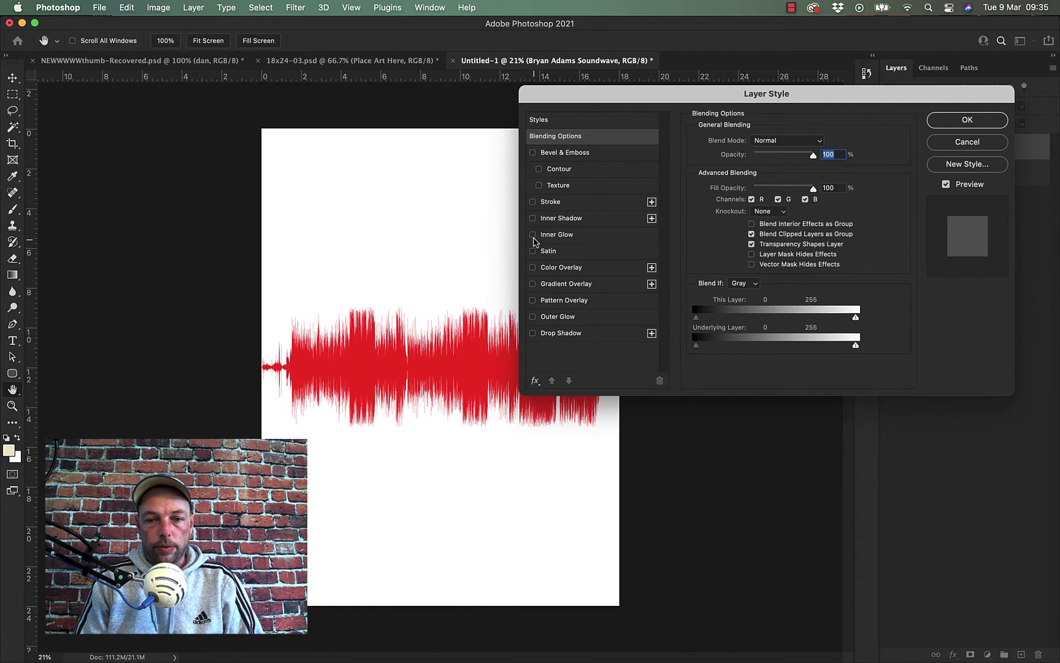
{"action": "left_click", "coordinate": [533, 269]}
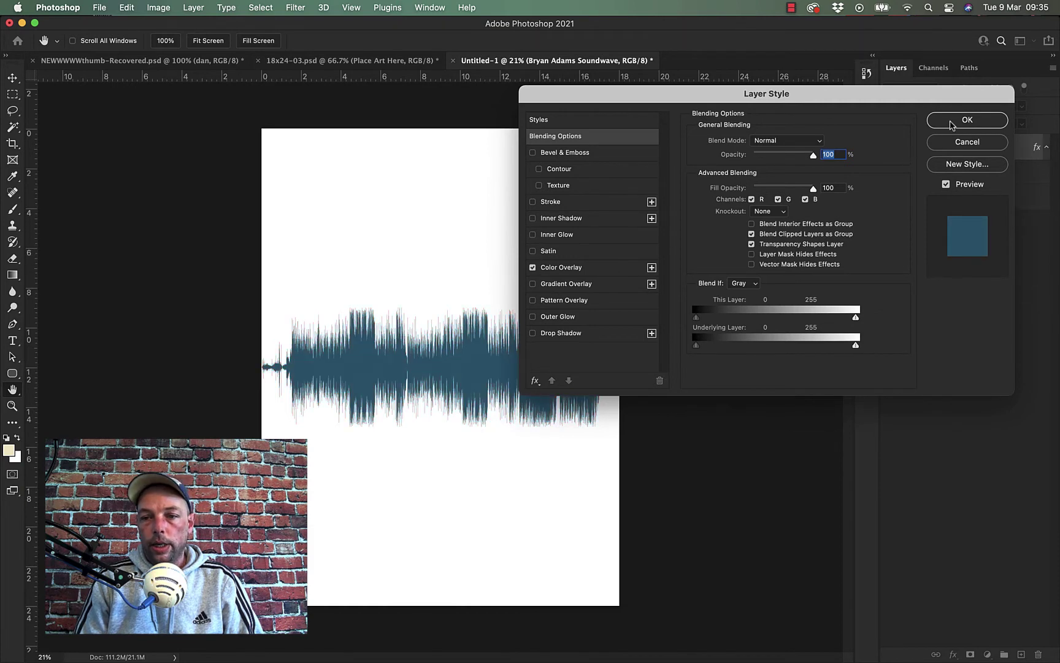
{"action": "left_click", "coordinate": [966, 119]}
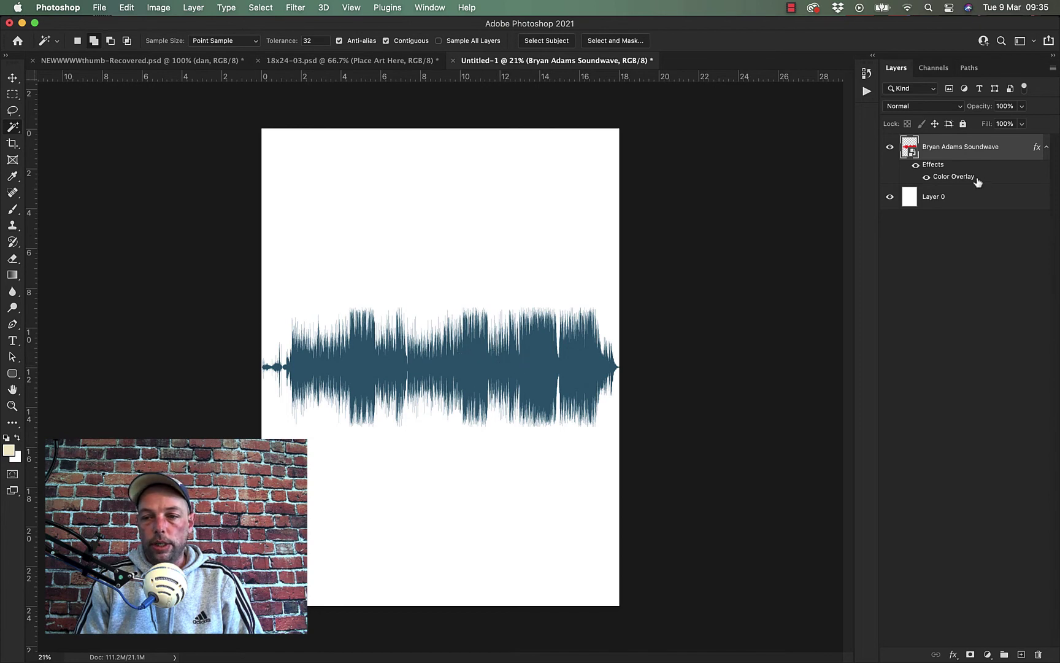
Preview a magenta overlay colour, then cancel to keep the teal.
{"action": "double_click", "coordinate": [954, 177]}
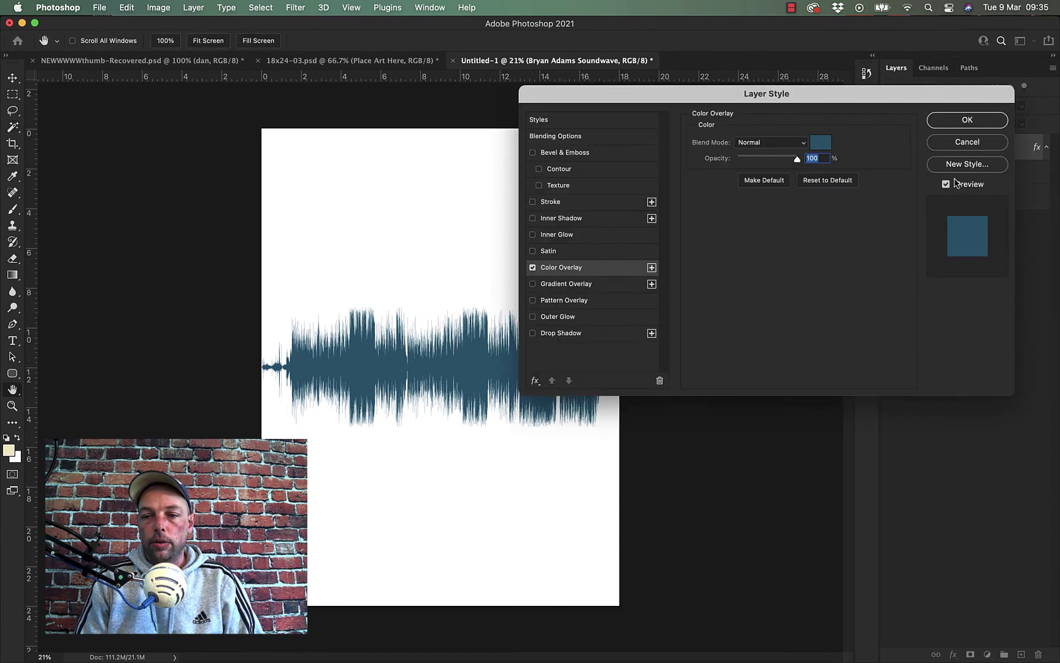
{"action": "left_click", "coordinate": [821, 145]}
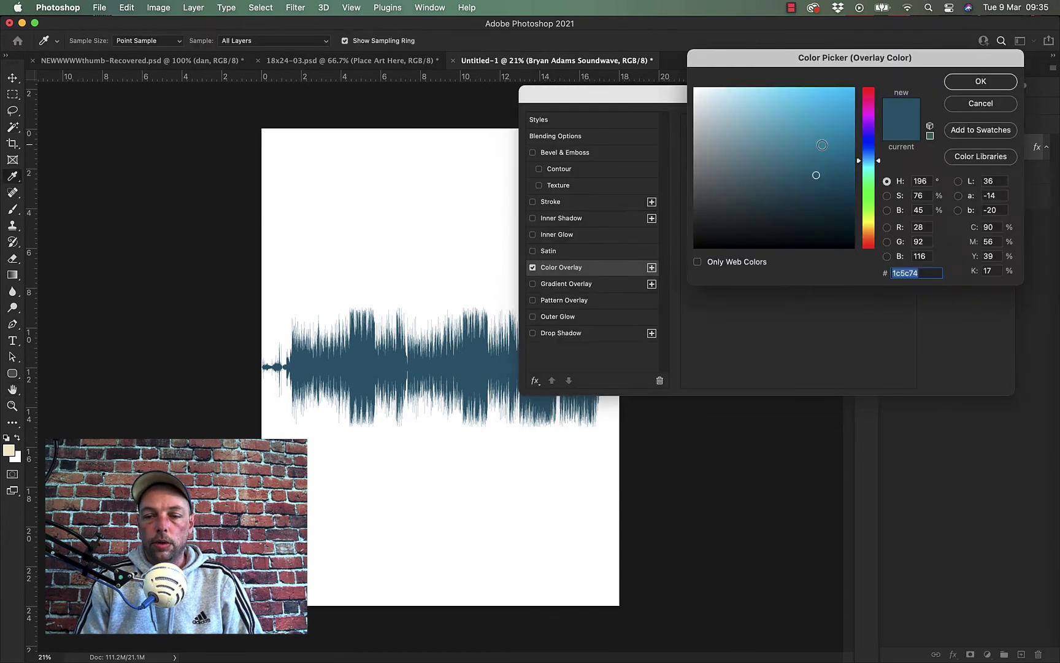
{"action": "mouse_move", "coordinate": [812, 209]}
{"action": "left_mouse_down"}
{"action": "mouse_move", "coordinate": [753, 213]}
{"action": "mouse_move", "coordinate": [709, 236]}
{"action": "mouse_move", "coordinate": [828, 113]}
{"action": "mouse_move", "coordinate": [827, 165]}
{"action": "mouse_move", "coordinate": [799, 139]}
{"action": "left_mouse_up"}
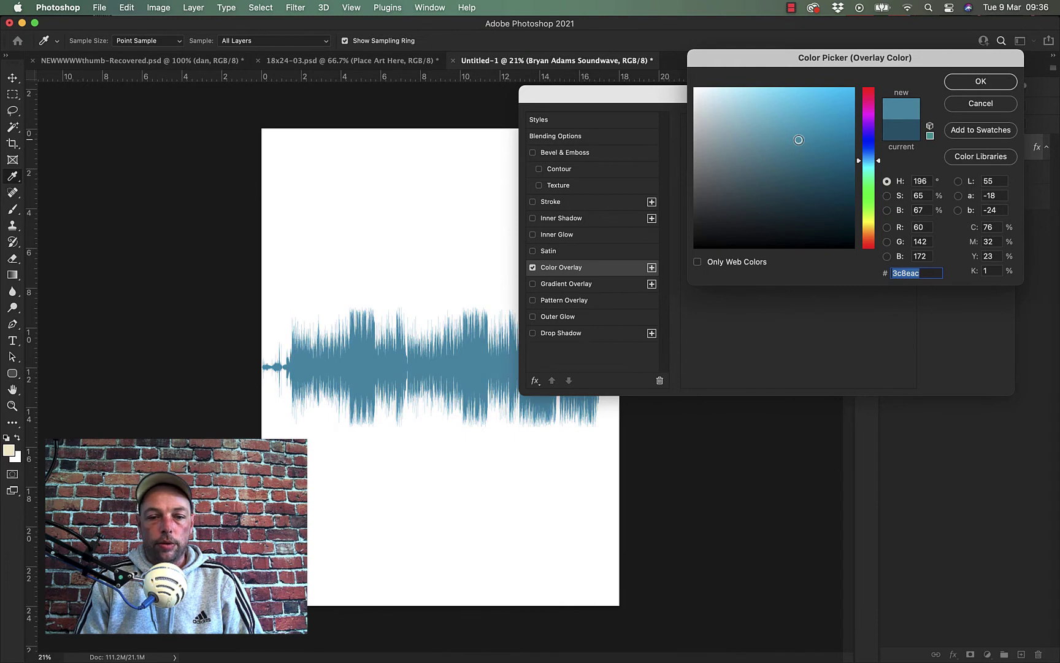
{"action": "left_click_drag", "start_coordinate": [876, 163], "coordinate": [875, 111]}
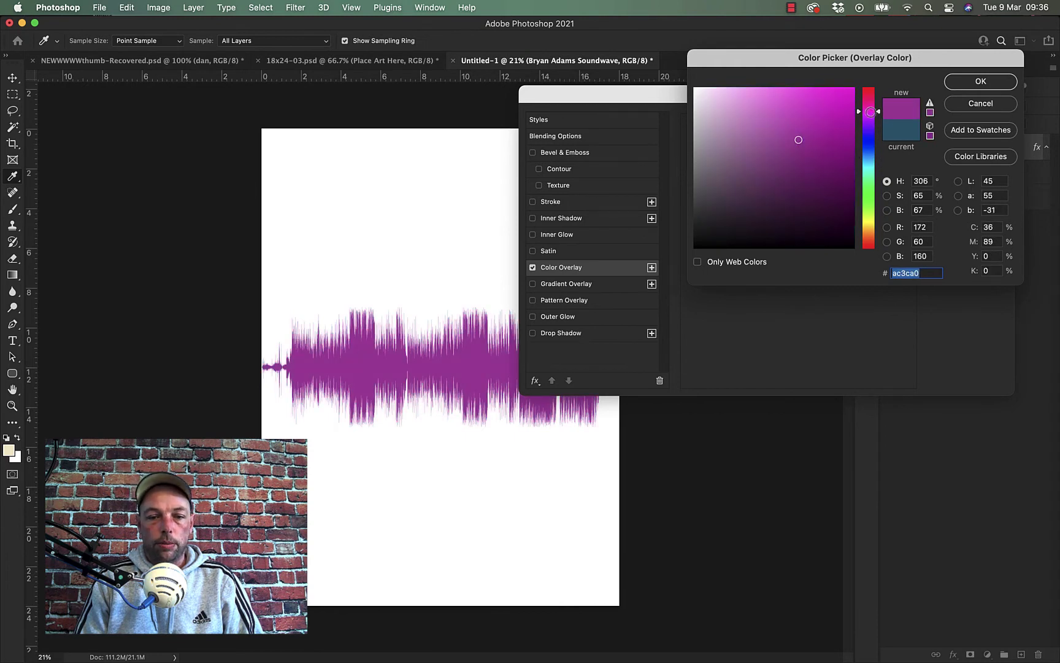
{"action": "left_click", "coordinate": [809, 133]}
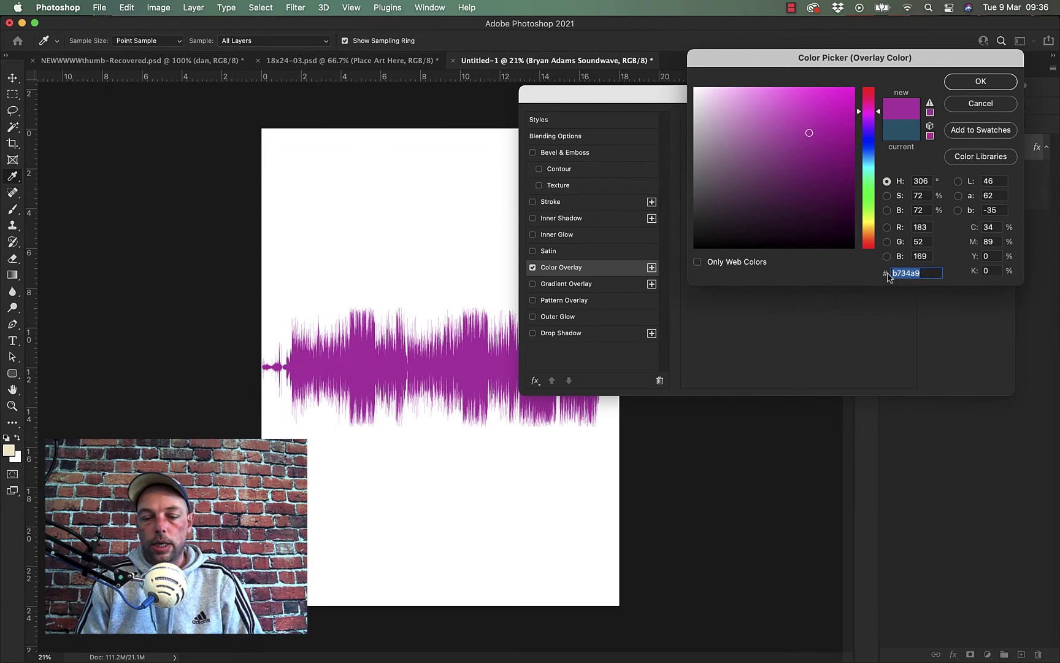
{"action": "left_click", "coordinate": [979, 109]}
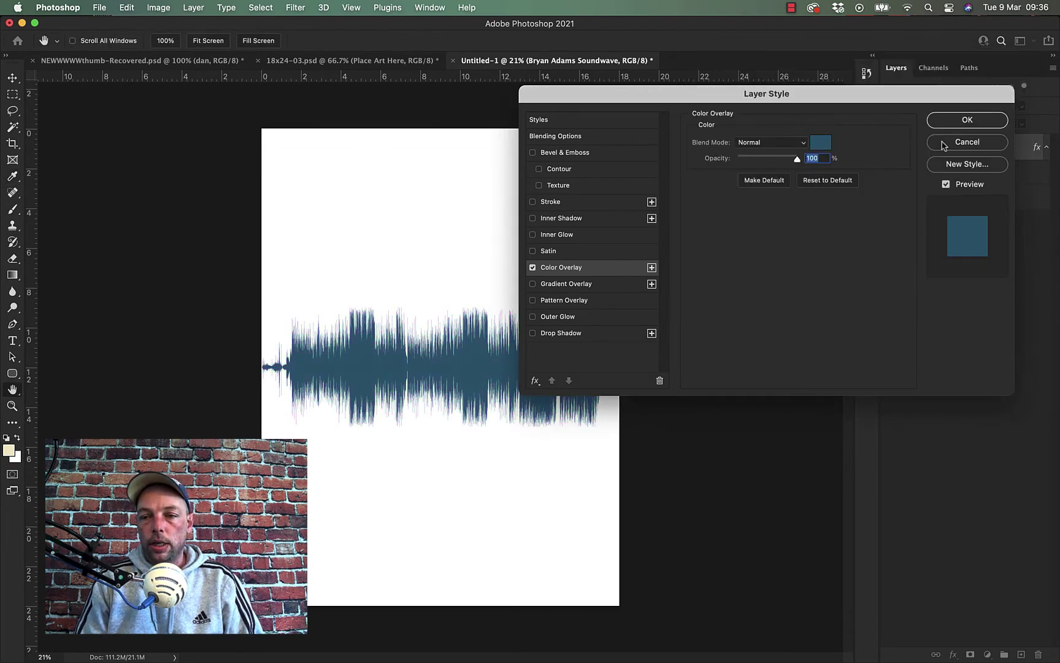
{"action": "left_click", "coordinate": [962, 141]}
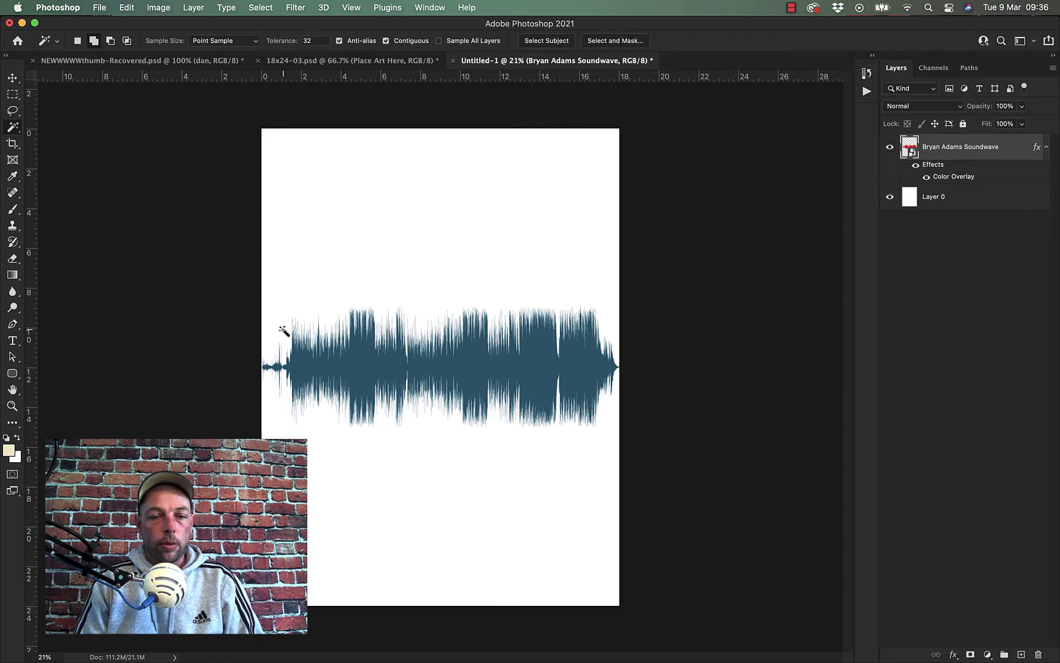
Type 'OUR SONG' and centre it near the top of the poster above the waveform.
{"action": "left_click", "coordinate": [13, 342]}
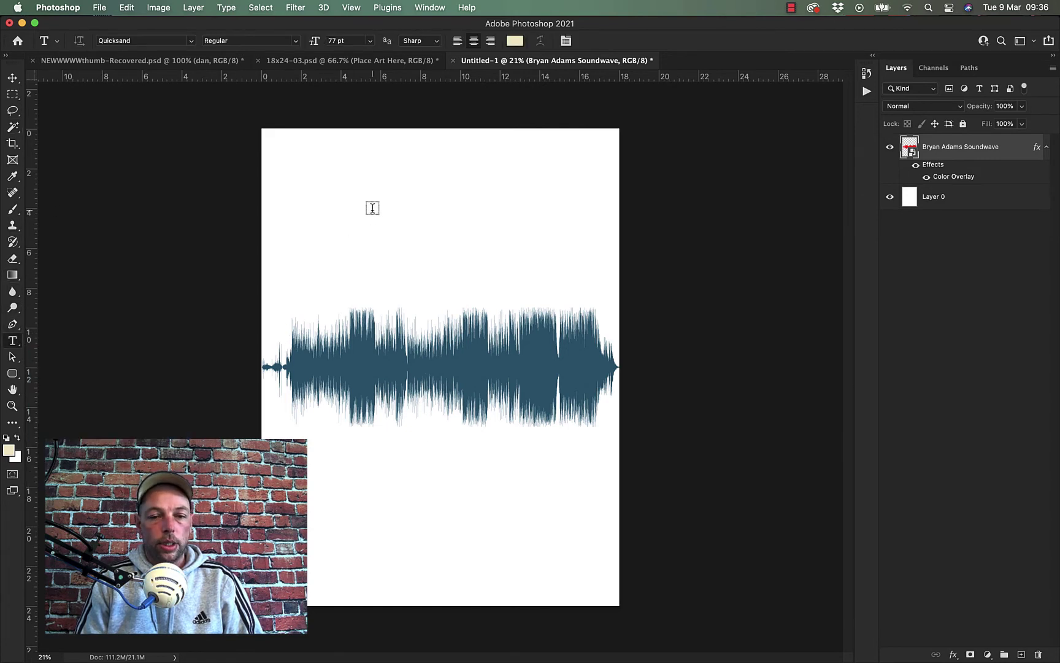
{"action": "left_click", "coordinate": [376, 209]}
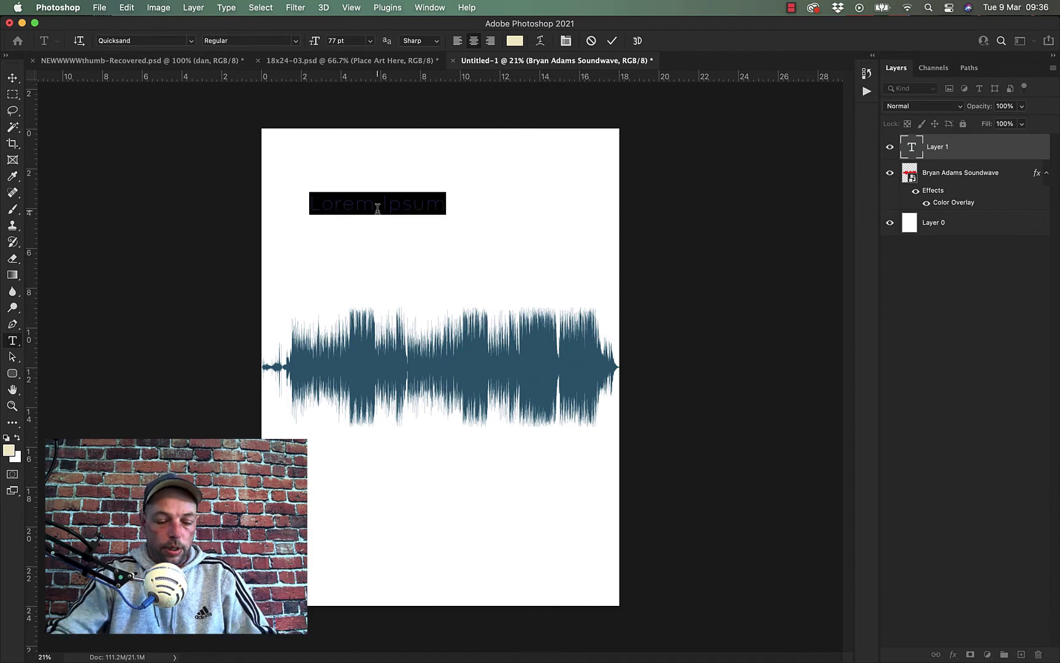
{"action": "type", "text": "OUR SON"}
{"action": "key", "text": "BackSpace"}
{"action": "type", "text": "G"}
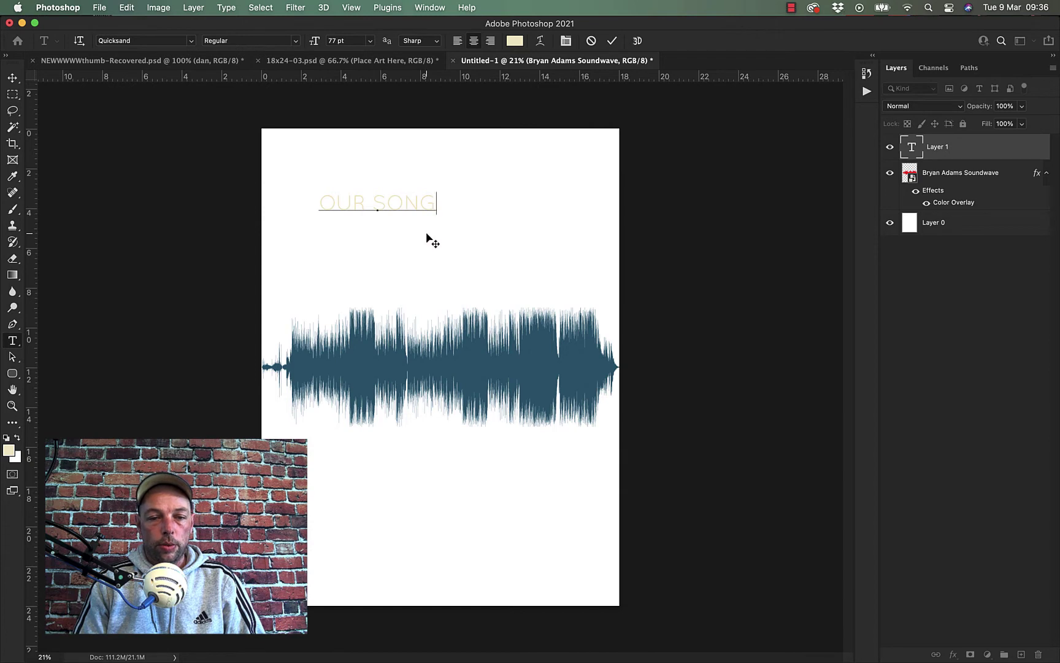
{"action": "left_click_drag", "start_coordinate": [429, 239], "coordinate": [499, 241]}
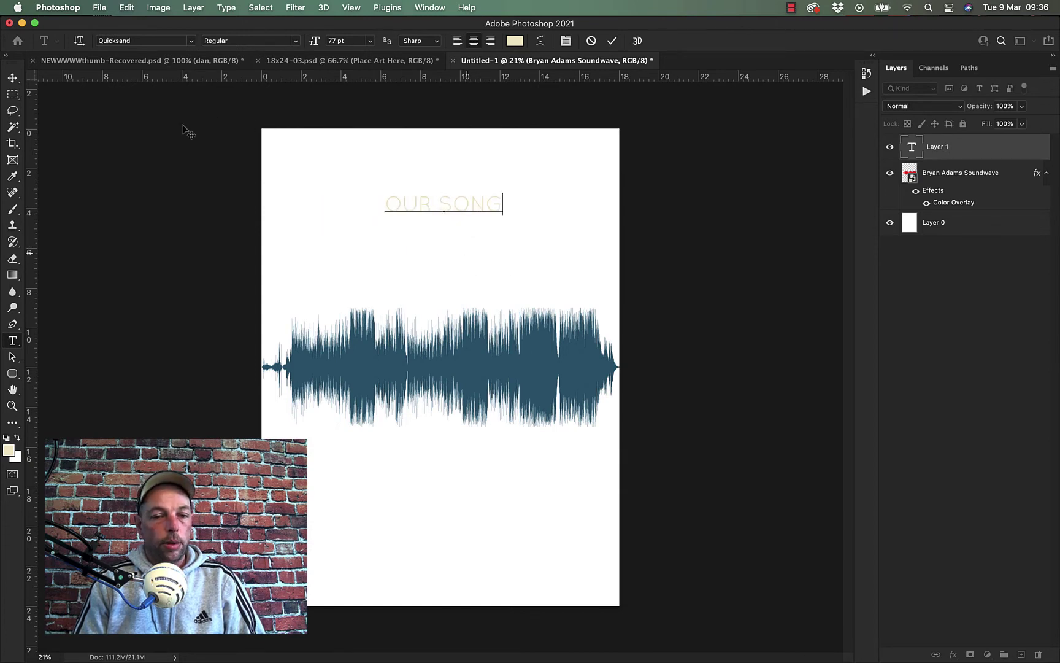
{"action": "left_click", "coordinate": [13, 79]}
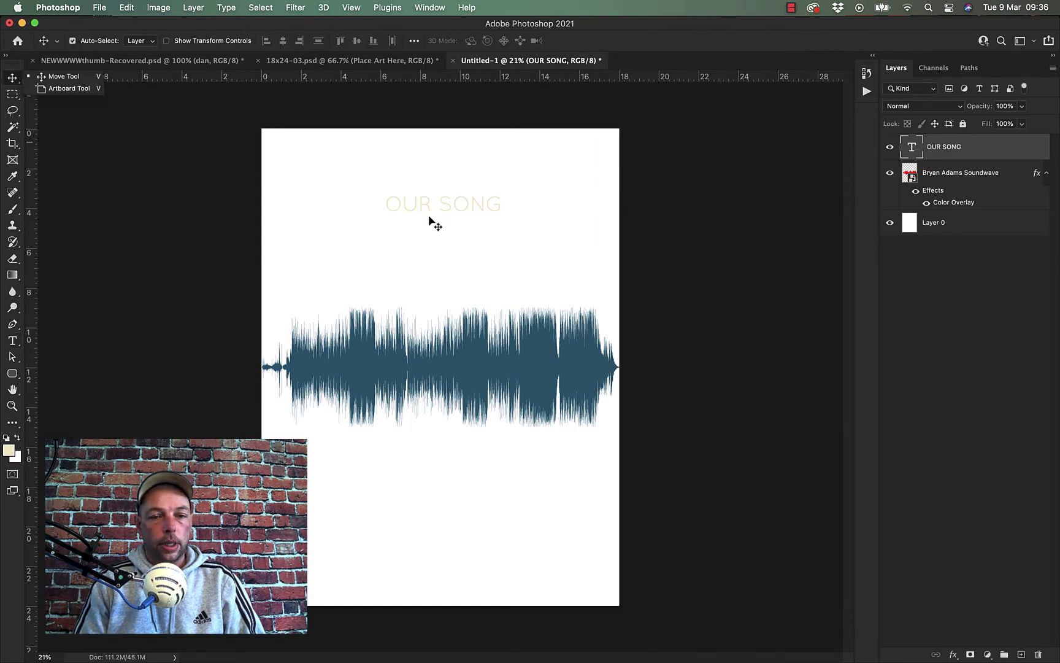
{"action": "left_click_drag", "start_coordinate": [445, 205], "coordinate": [448, 178]}
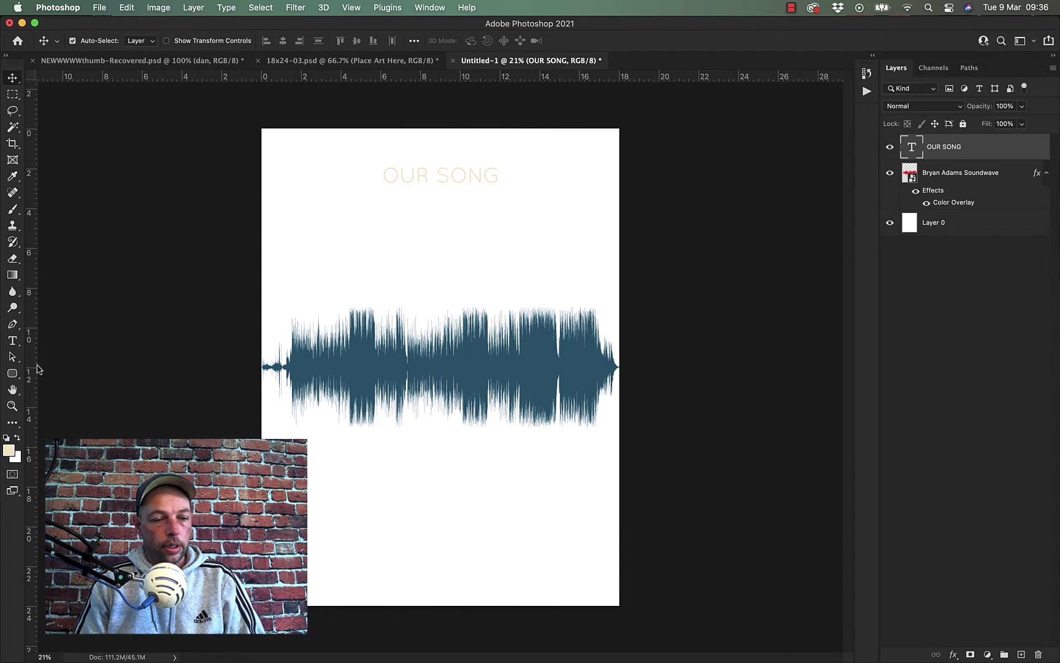
Recolour the OUR SONG heading to the soundwave's dark teal and enlarge it from 77 to 114 pt.
{"action": "left_click", "coordinate": [14, 342]}
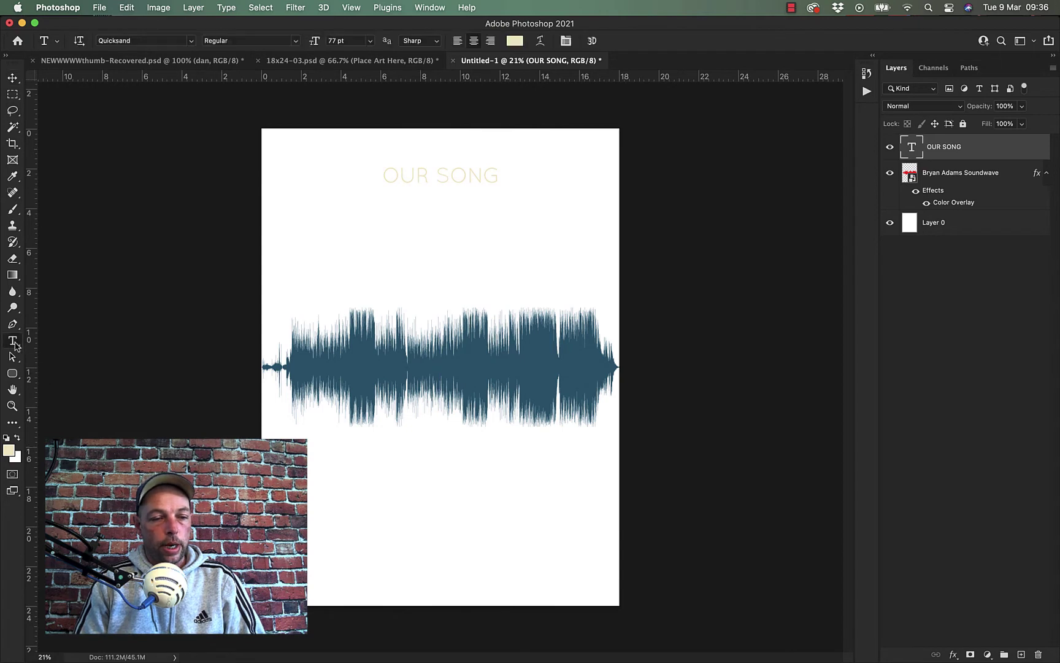
{"action": "double_click", "coordinate": [468, 177]}
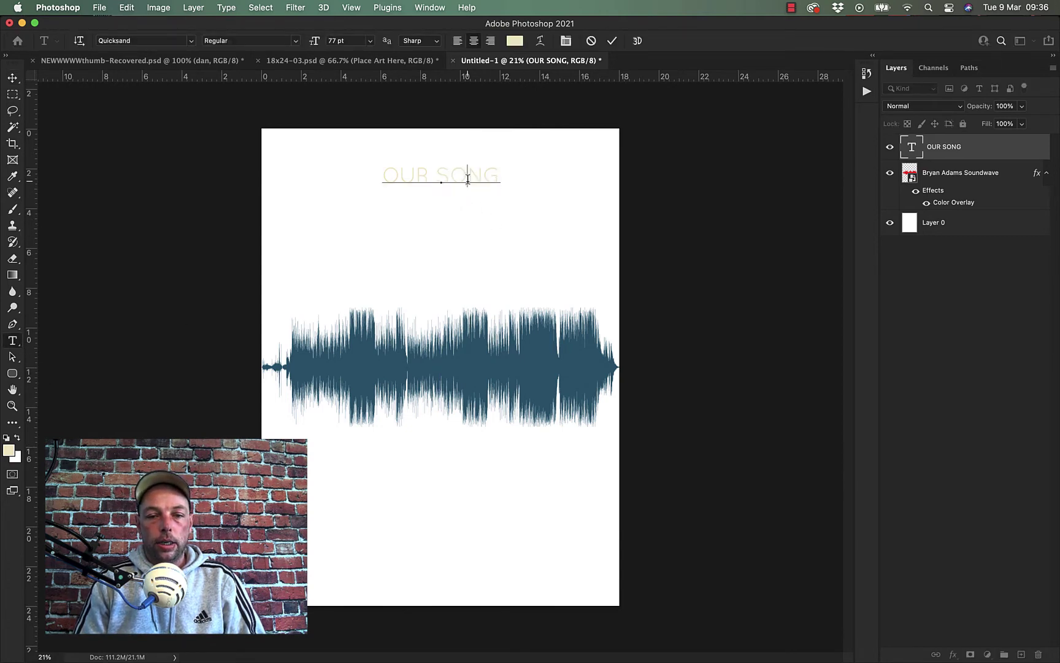
{"action": "triple_click", "coordinate": [467, 178]}
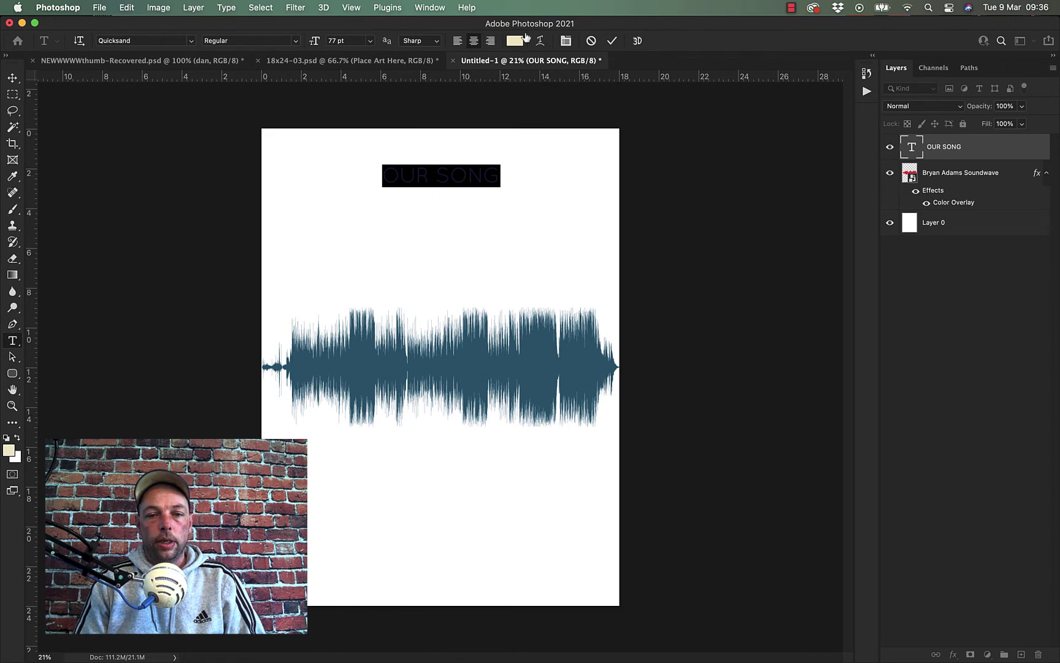
{"action": "left_click", "coordinate": [515, 40]}
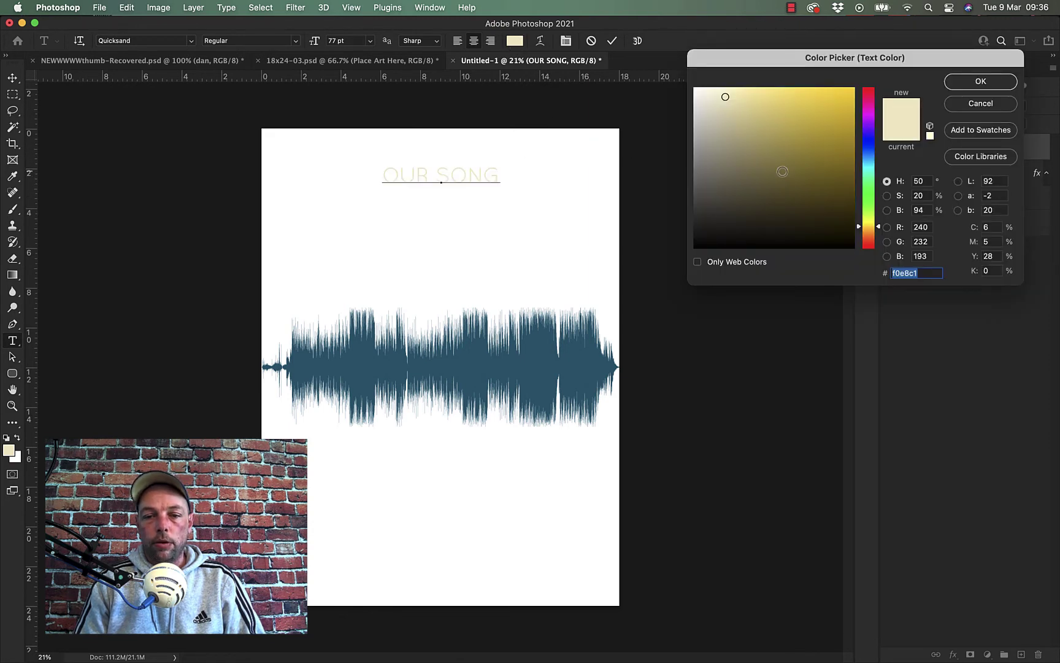
{"action": "left_click", "coordinate": [533, 356]}
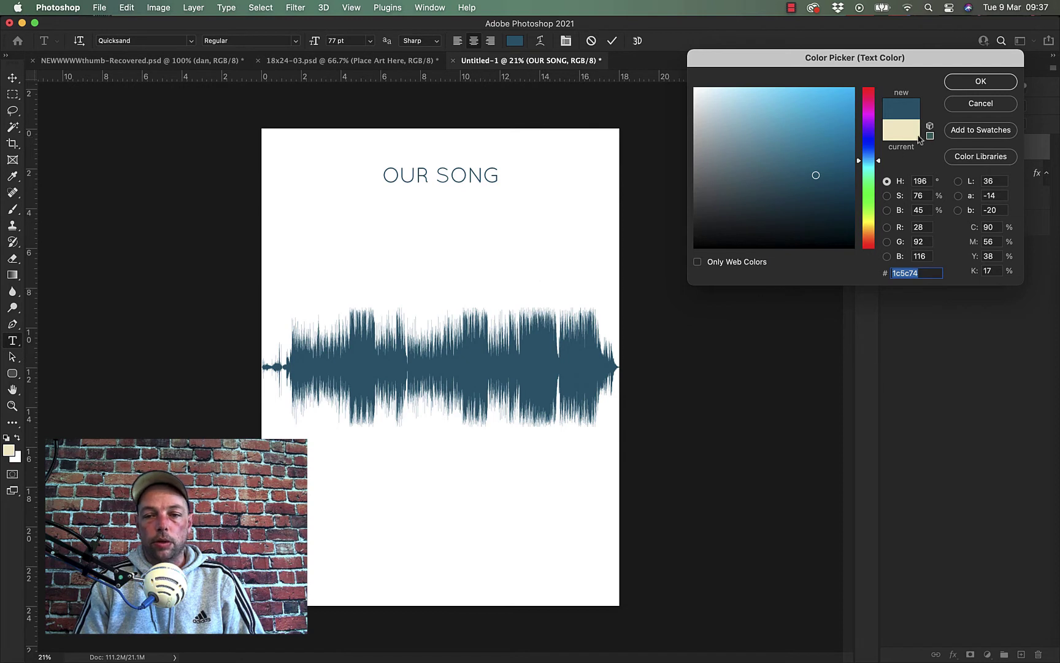
{"action": "left_click", "coordinate": [981, 82]}
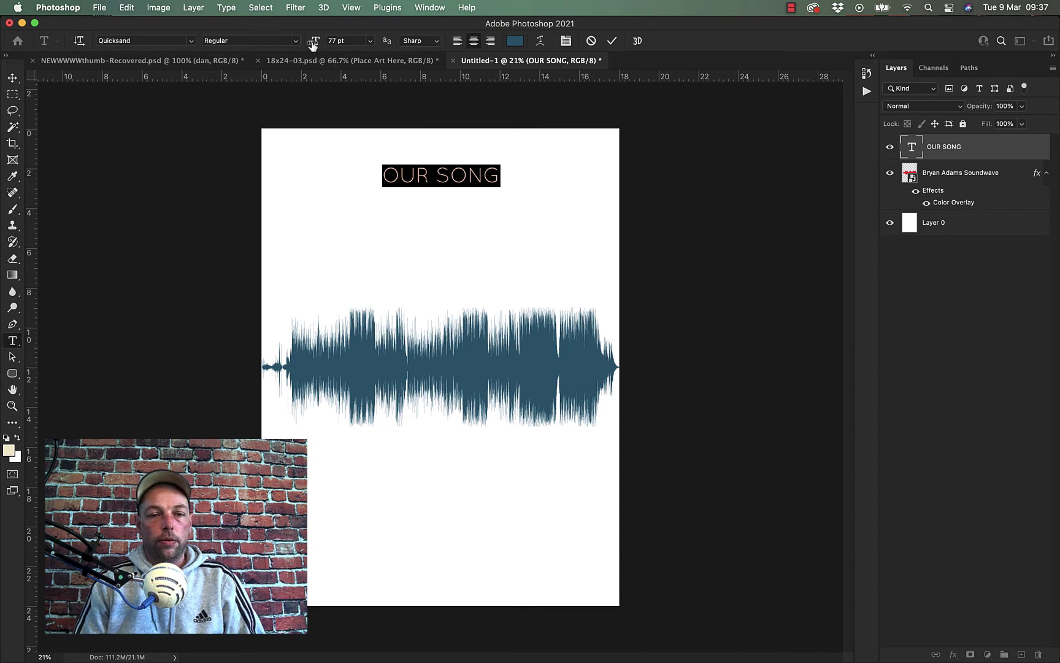
{"action": "mouse_move", "coordinate": [314, 44]}
{"action": "left_mouse_down"}
{"action": "mouse_move", "coordinate": [354, 47]}
{"action": "mouse_move", "coordinate": [325, 47]}
{"action": "mouse_move", "coordinate": [335, 42]}
{"action": "left_mouse_up"}
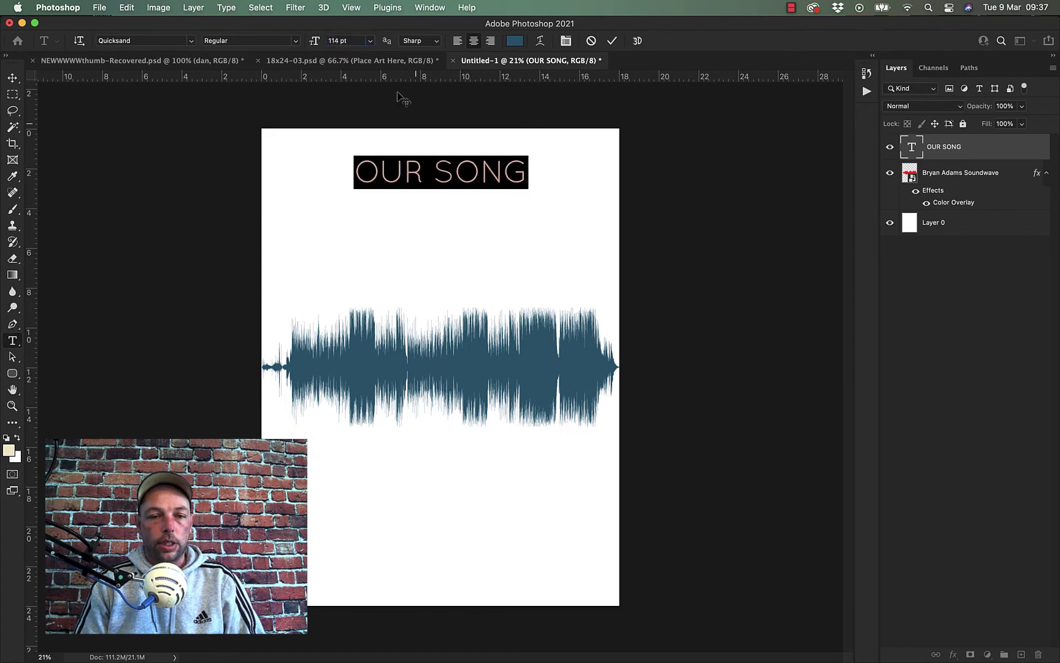
{"action": "left_click", "coordinate": [924, 338]}
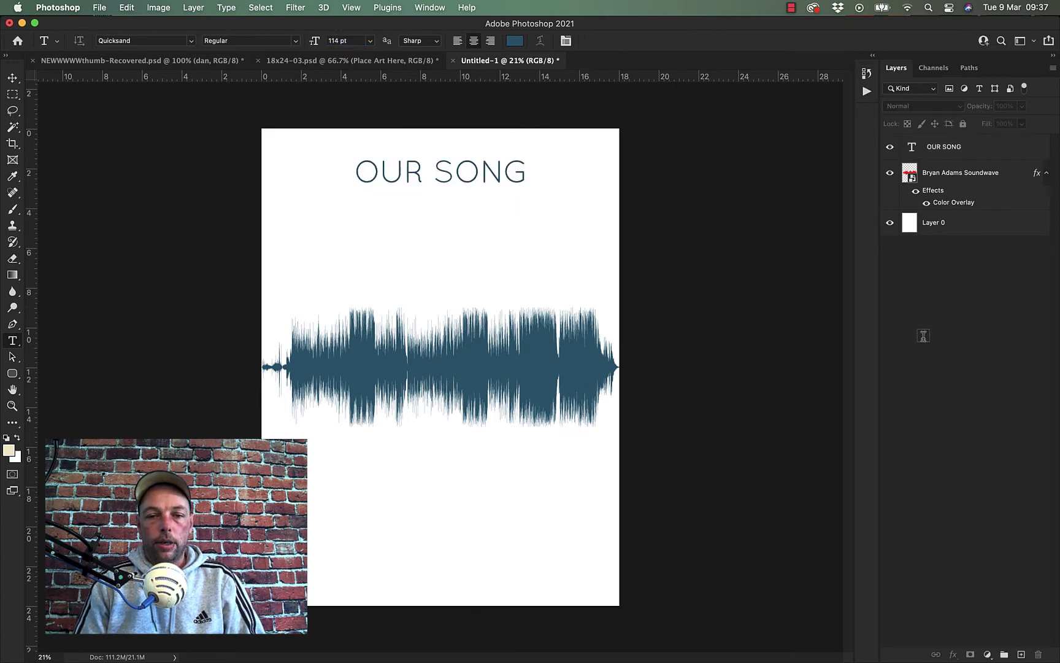
Preview alternative fonts on the OUR SONG heading from the font list.
{"action": "triple_click", "coordinate": [483, 170]}
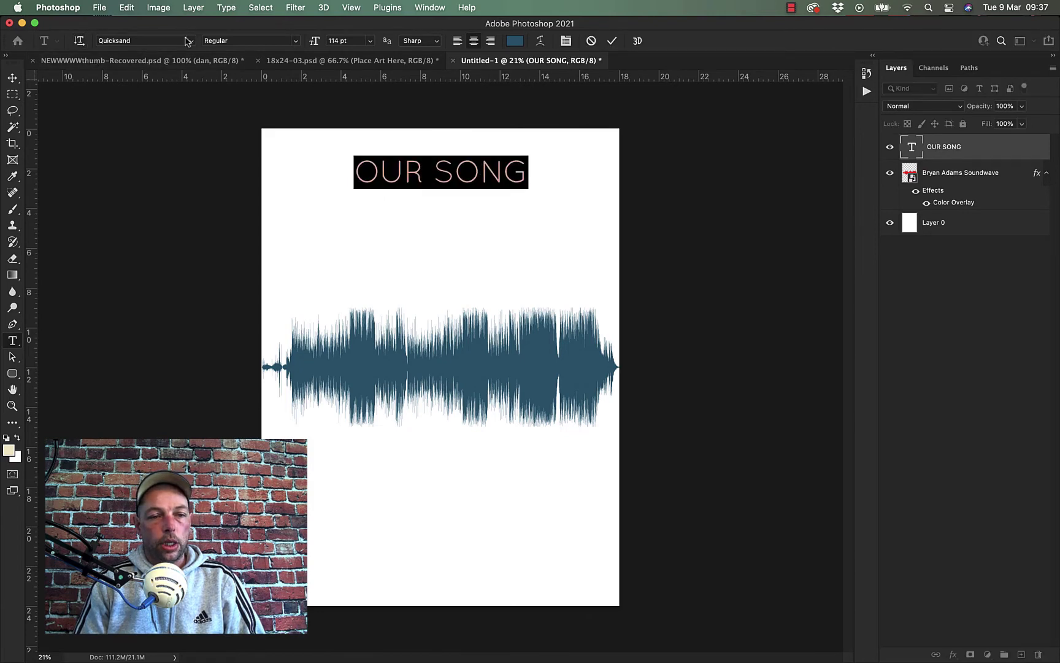
{"action": "left_click", "coordinate": [192, 41]}
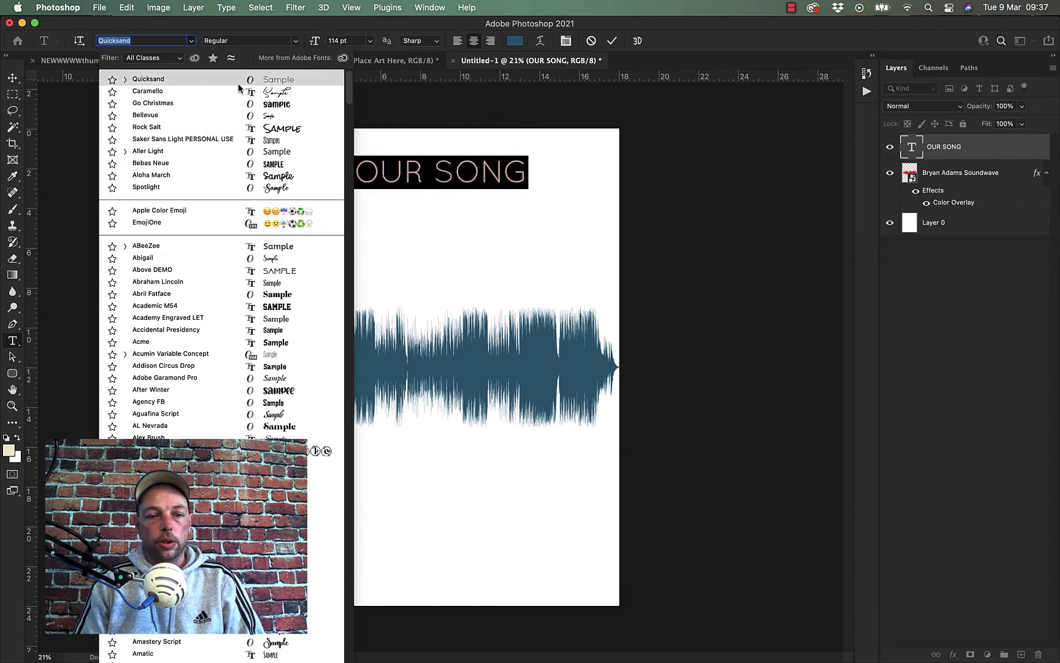
{"action": "key", "text": "Down"}
{"action": "key", "text": "Down"}
{"action": "key", "text": "Down"}
{"action": "key", "text": "Down"}
{"action": "key", "text": "Down"}
{"action": "key", "text": "Down"}
{"action": "key", "text": "Down"}
{"action": "key", "text": "Down"}
{"action": "key", "text": "Down"}
{"action": "key", "text": "Down"}
{"action": "key", "text": "Down"}
{"action": "key", "text": "Down"}
{"action": "key", "text": "Down"}
{"action": "key", "text": "Down"}
{"action": "key", "text": "Down"}
{"action": "key", "text": "Down"}
{"action": "key", "text": "Down"}
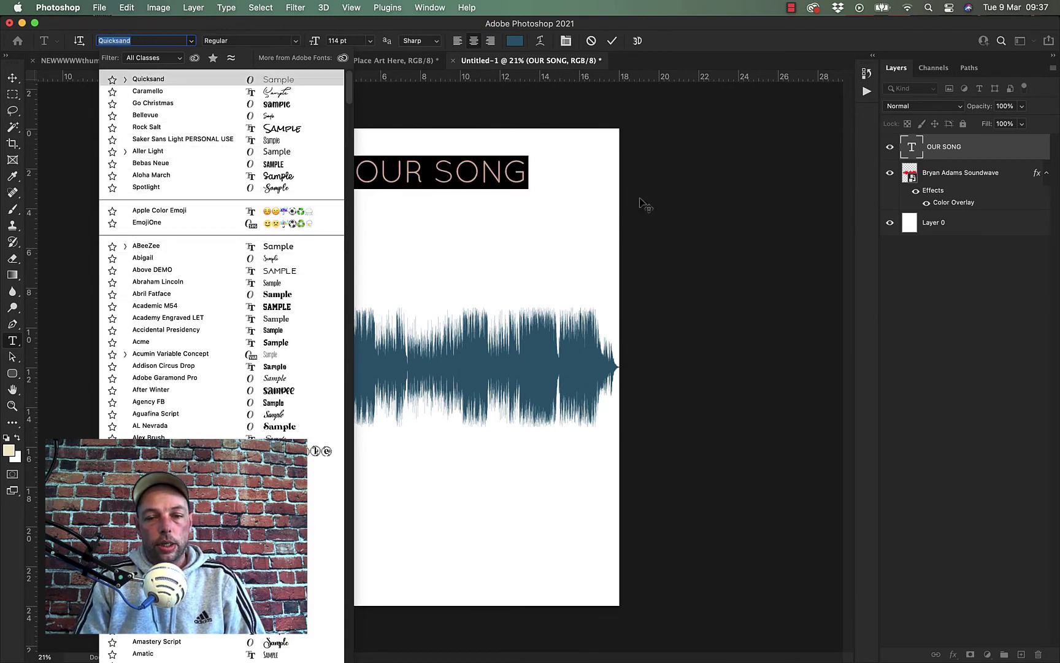
{"action": "left_click", "coordinate": [965, 313]}
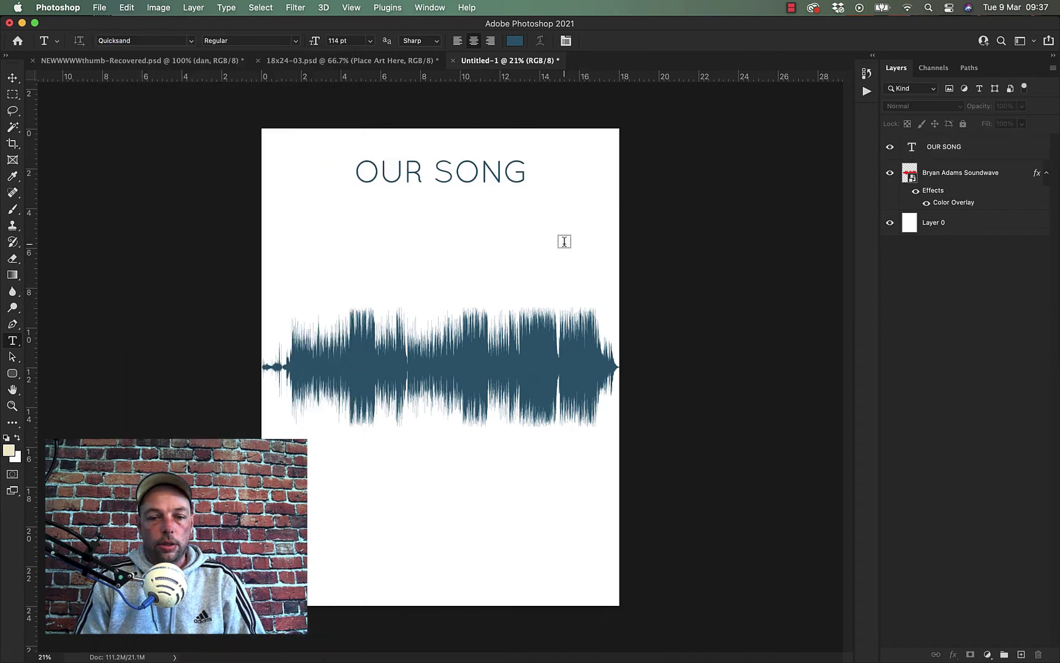
Add 'Bryan Adams' and 'Please Forgive Me' text lines below the soundwave, centred.
{"action": "left_click", "coordinate": [392, 489]}
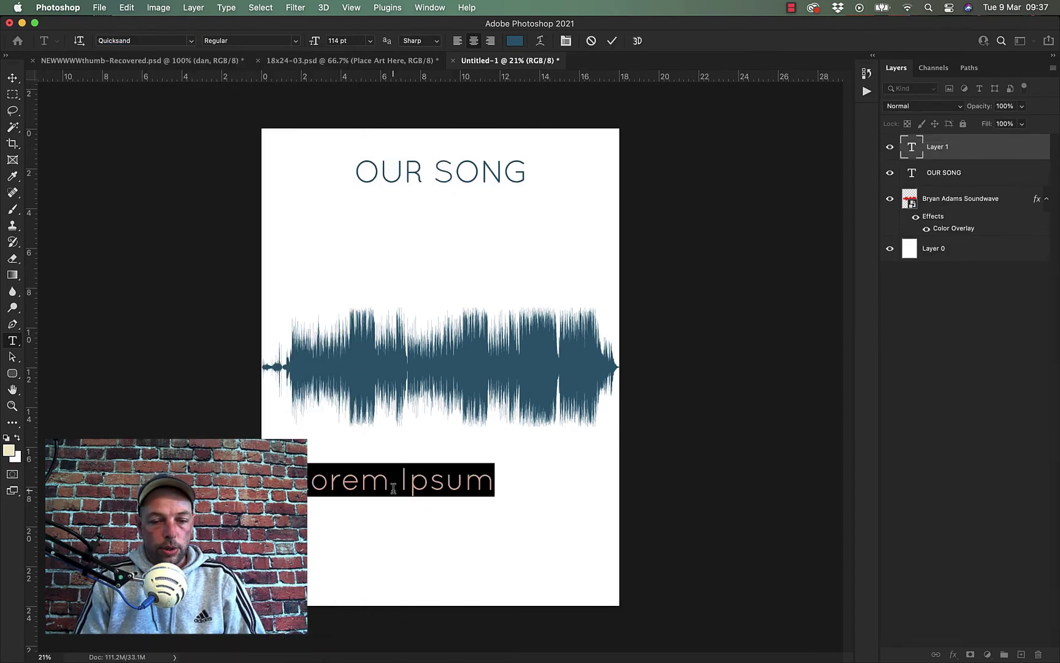
{"action": "type", "text": "Brya"}
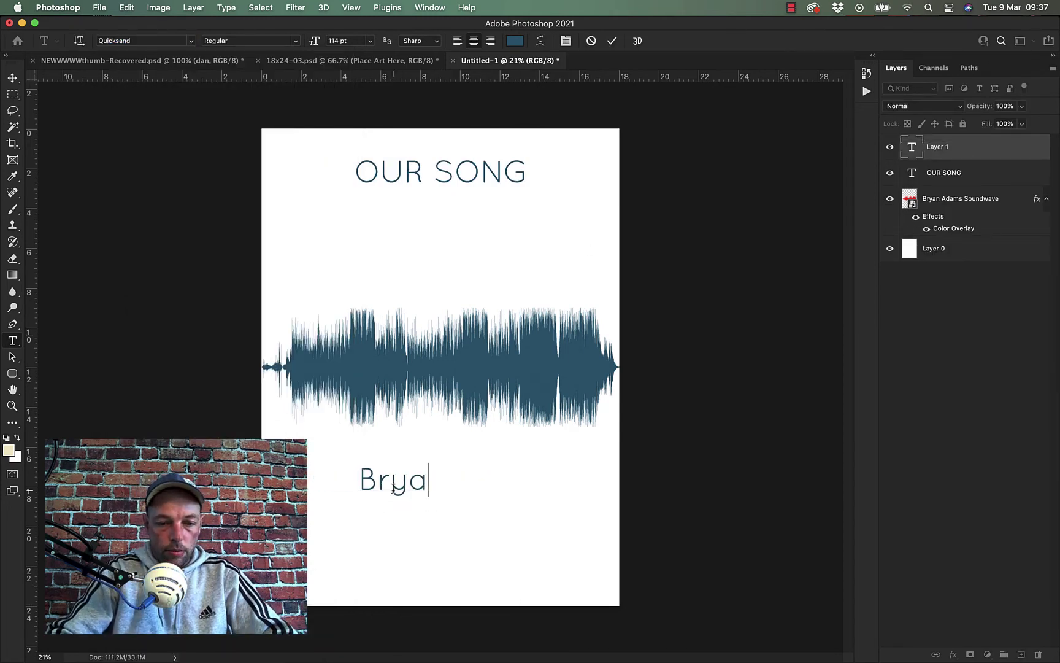
{"action": "type", "text": "n Adams"}
{"action": "left_click", "coordinate": [987, 520]}
{"action": "left_click", "coordinate": [390, 552]}
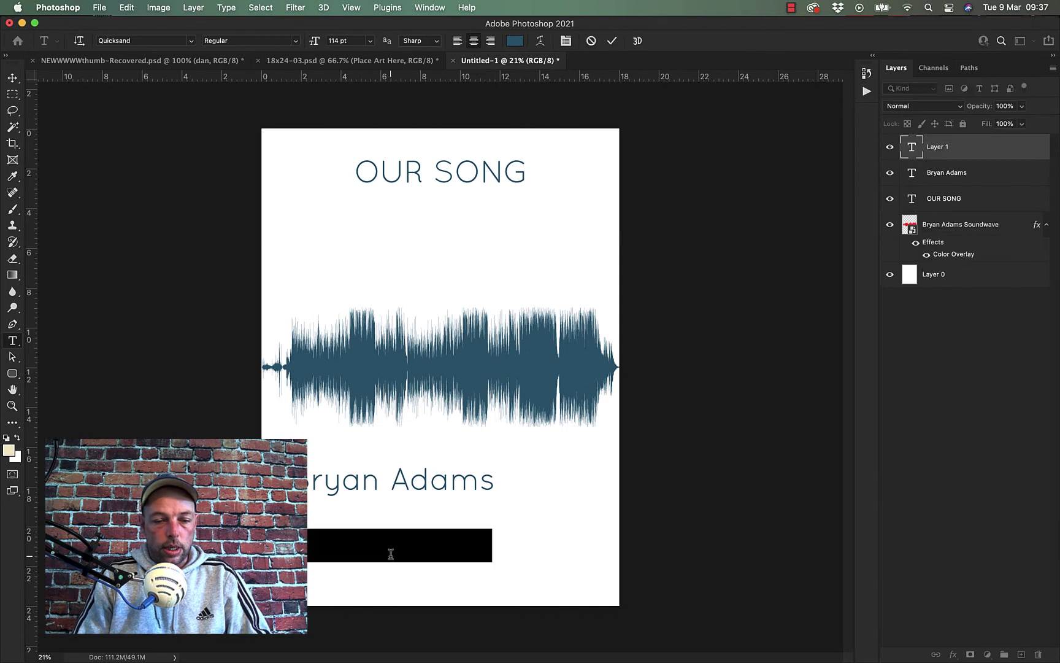
{"action": "type", "text": "Please "}
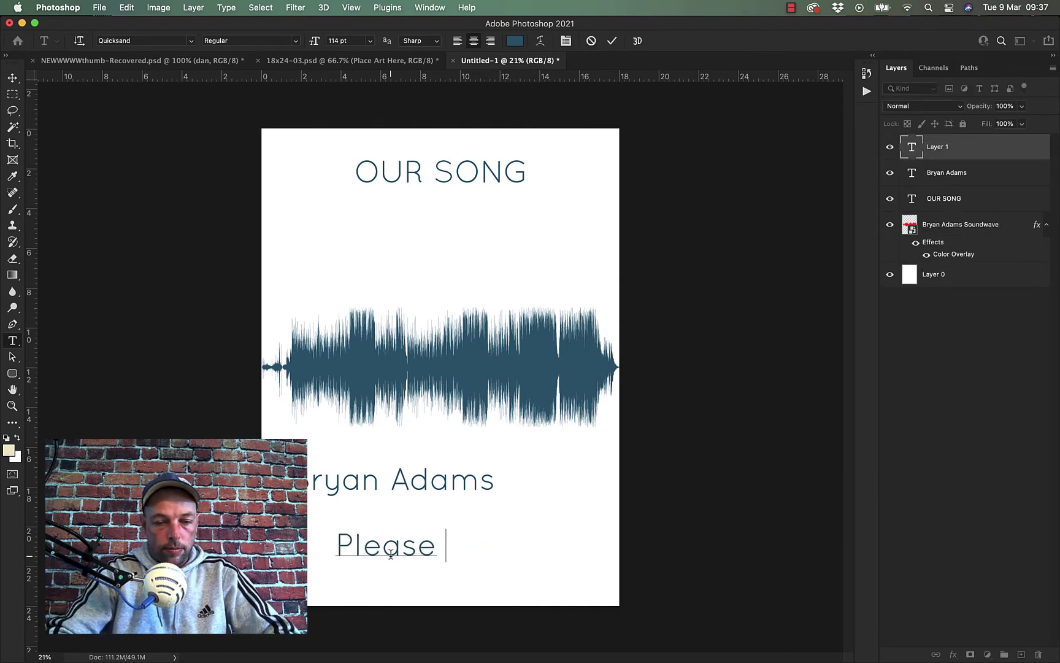
{"action": "type", "text": "Forgi"}
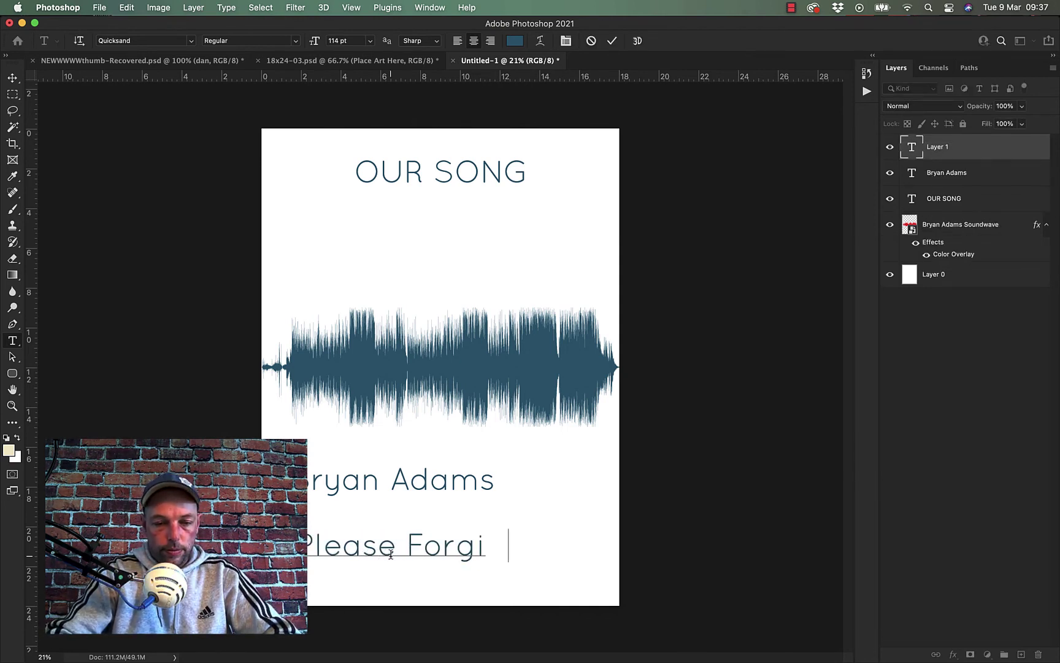
{"action": "type", "text": "ve Me"}
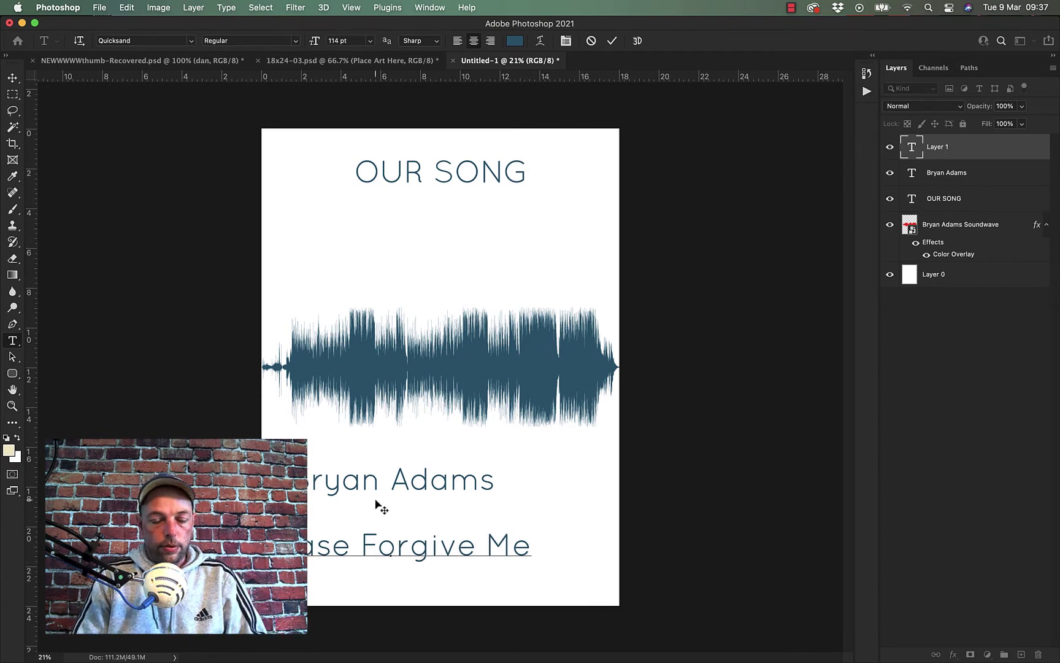
{"action": "left_click", "coordinate": [13, 77]}
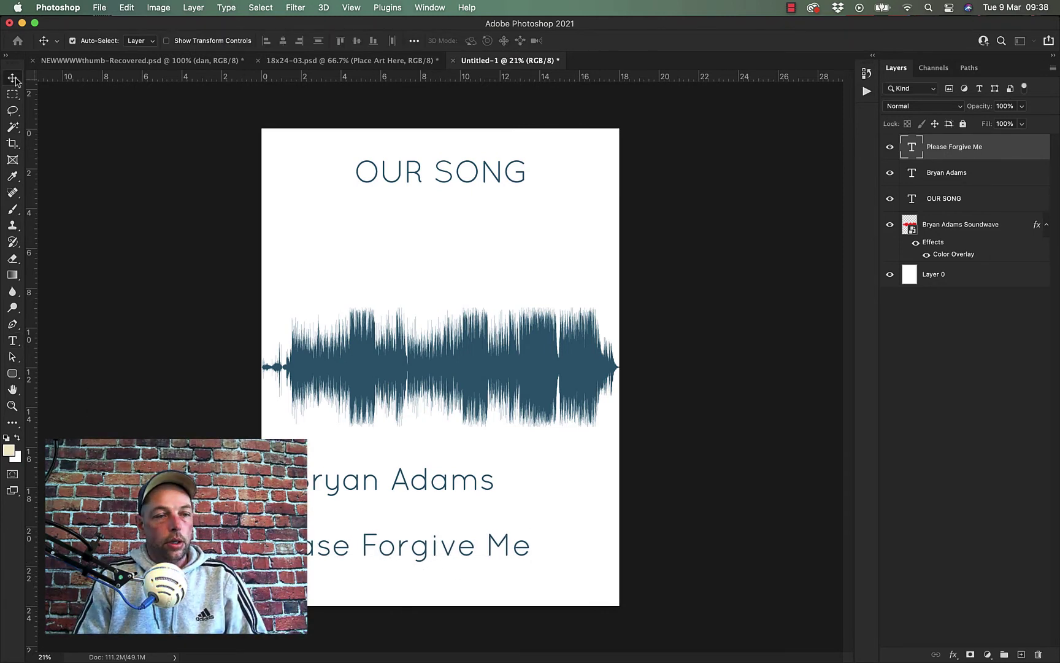
{"action": "left_click_drag", "start_coordinate": [427, 492], "coordinate": [470, 513]}
{"action": "left_click_drag", "start_coordinate": [434, 550], "coordinate": [484, 545]}
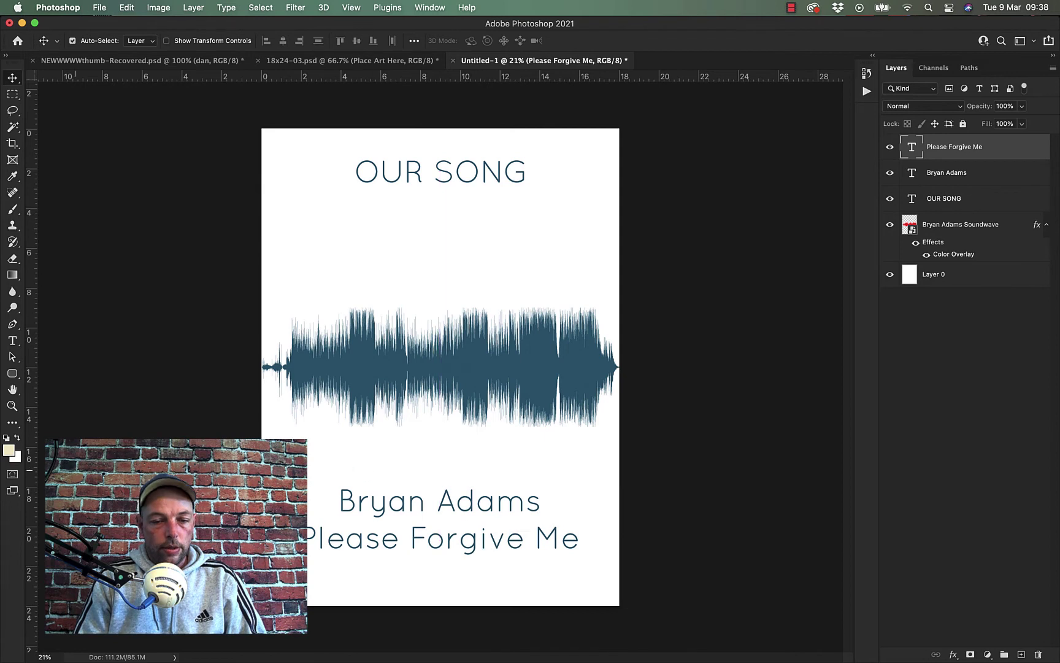
{"action": "left_click", "coordinate": [14, 343]}
Shrink Bryan Adams to 77 pt and Please Forgive Me to 87 pt.
{"action": "triple_click", "coordinate": [450, 505]}
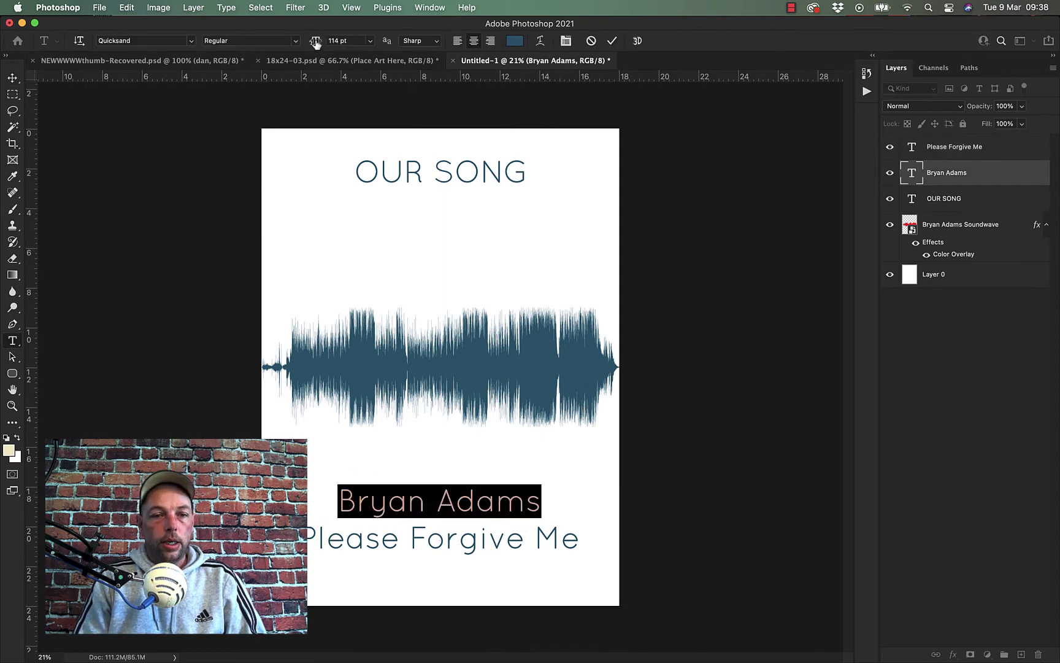
{"action": "left_click_drag", "start_coordinate": [315, 42], "coordinate": [285, 42]}
{"action": "left_click", "coordinate": [972, 531]}
{"action": "left_click", "coordinate": [459, 534]}
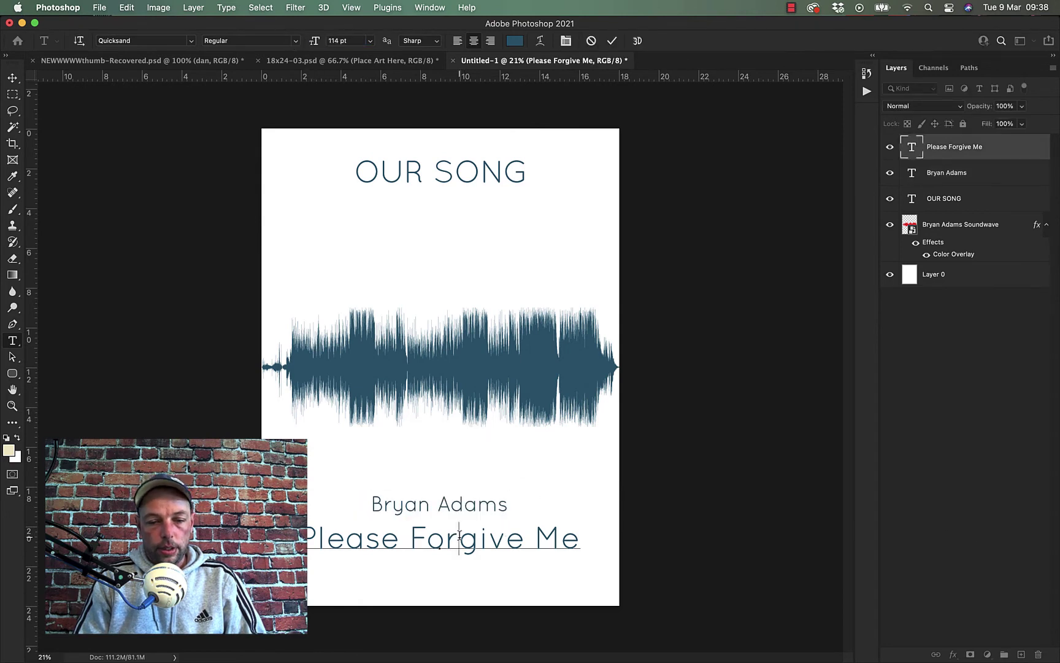
{"action": "triple_click", "coordinate": [459, 535]}
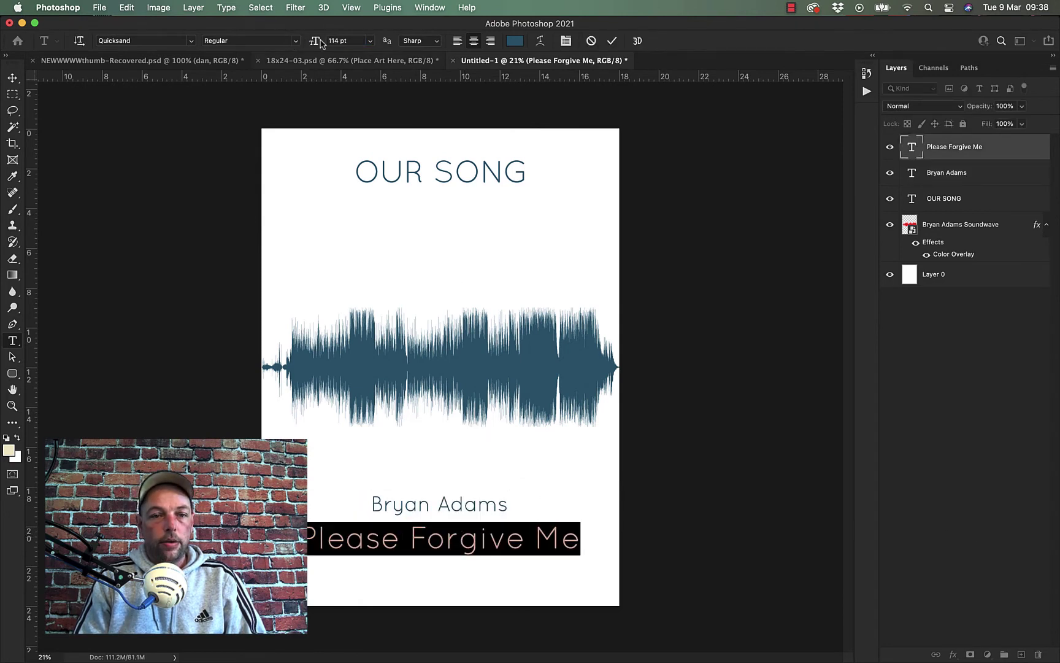
{"action": "left_click_drag", "start_coordinate": [320, 43], "coordinate": [299, 42]}
{"action": "left_click", "coordinate": [918, 356]}
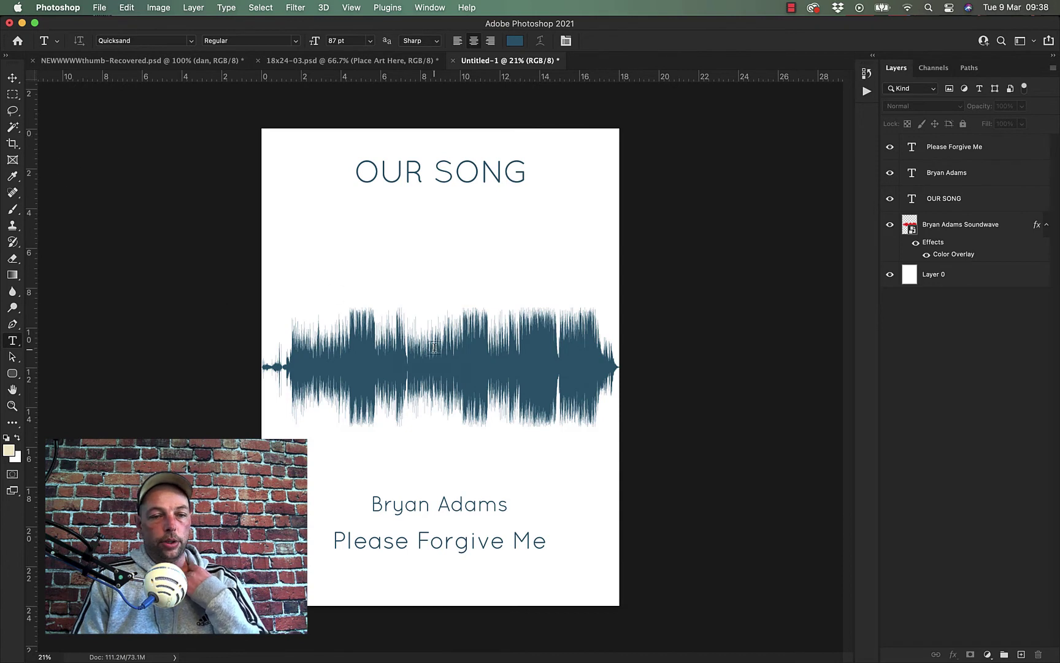
Move Please Forgive Me, Bryan Adams and the soundwave lower on the poster.
{"action": "left_click", "coordinate": [12, 78]}
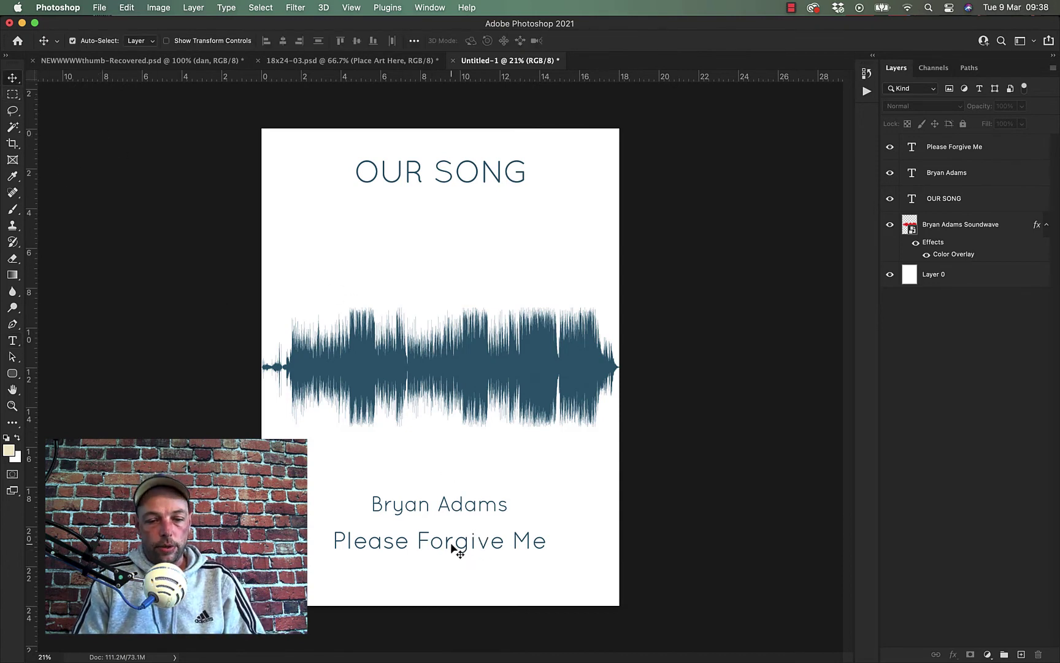
{"action": "left_click_drag", "start_coordinate": [452, 548], "coordinate": [452, 562]}
{"action": "left_click", "coordinate": [448, 512]}
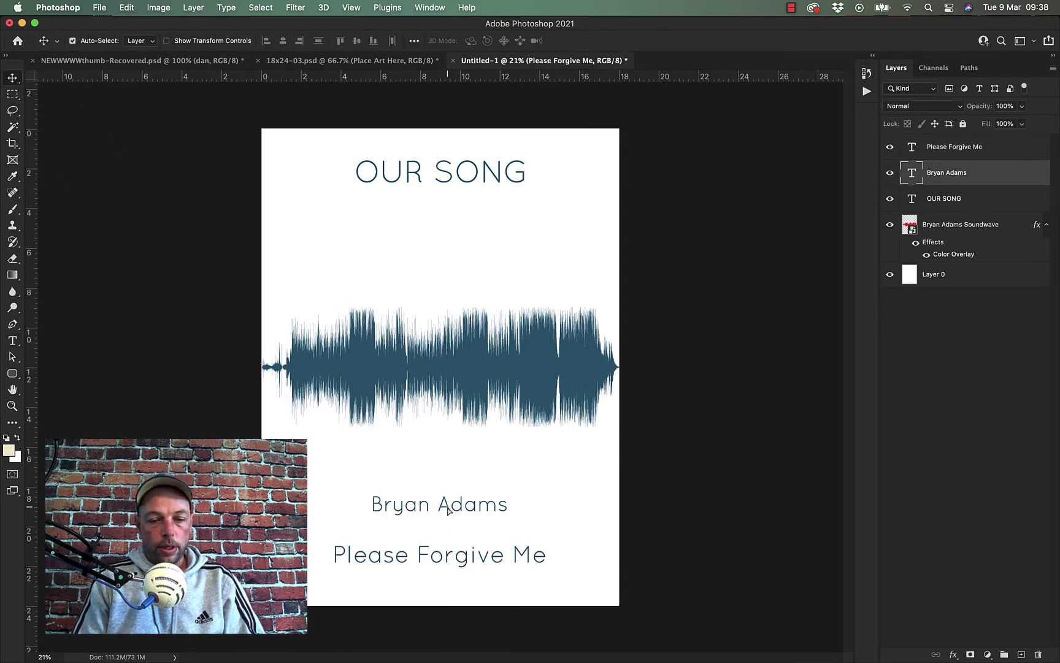
{"action": "left_click_drag", "start_coordinate": [449, 512], "coordinate": [449, 538]}
{"action": "left_click_drag", "start_coordinate": [473, 380], "coordinate": [471, 439]}
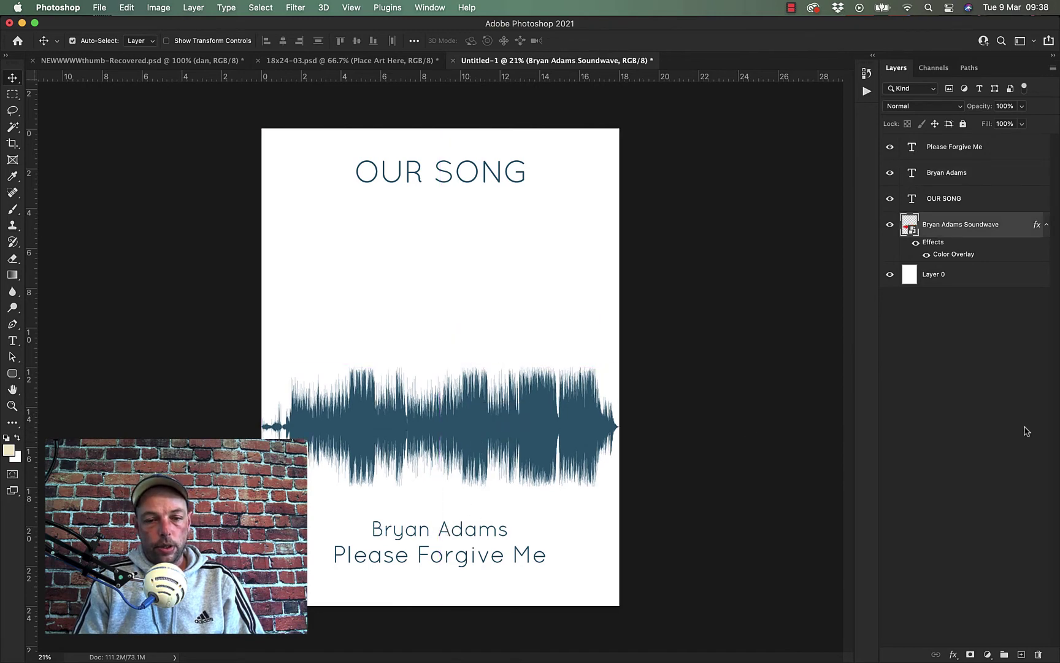
Place me.jpg from the Desktop, scale it to about 60%, and position it above the soundwave.
{"action": "left_click", "coordinate": [430, 644]}
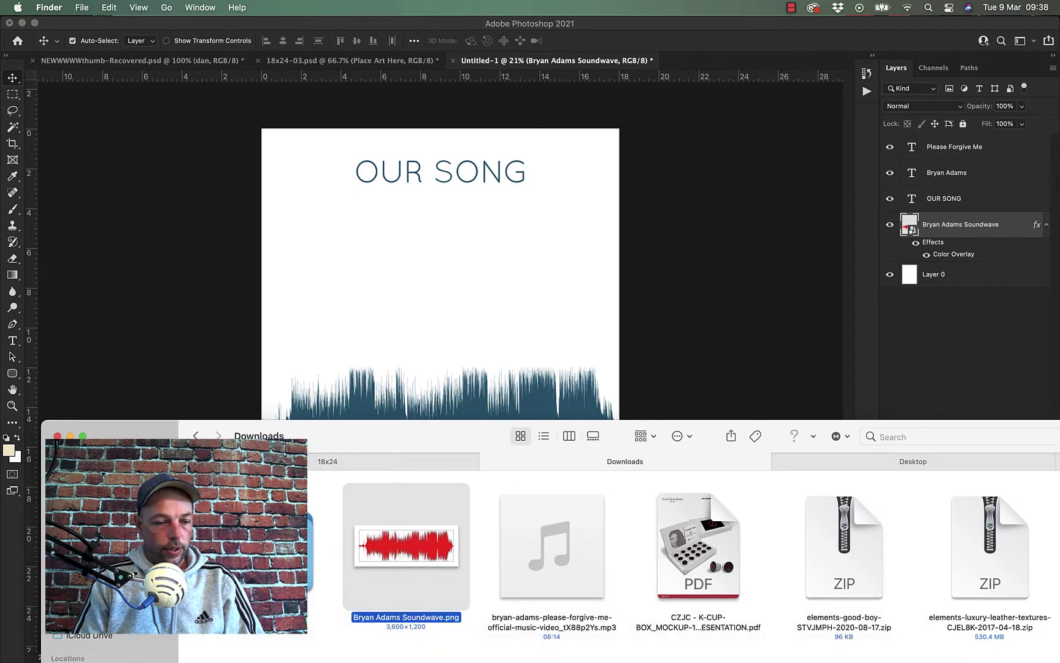
{"action": "left_click", "coordinate": [86, 522]}
{"action": "left_click_drag", "start_coordinate": [588, 580], "coordinate": [442, 288]}
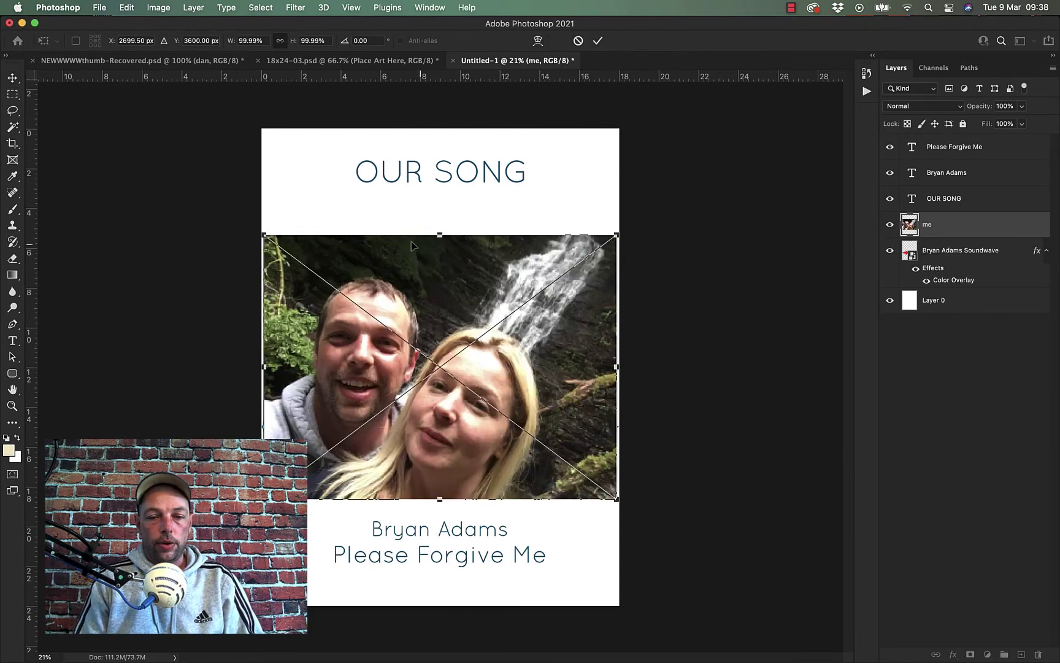
{"action": "left_click_drag", "start_coordinate": [440, 233], "coordinate": [440, 261]}
{"action": "left_click_drag", "start_coordinate": [598, 260], "coordinate": [492, 341]}
{"action": "left_click_drag", "start_coordinate": [383, 391], "coordinate": [435, 252]}
{"action": "key", "text": "Return"}
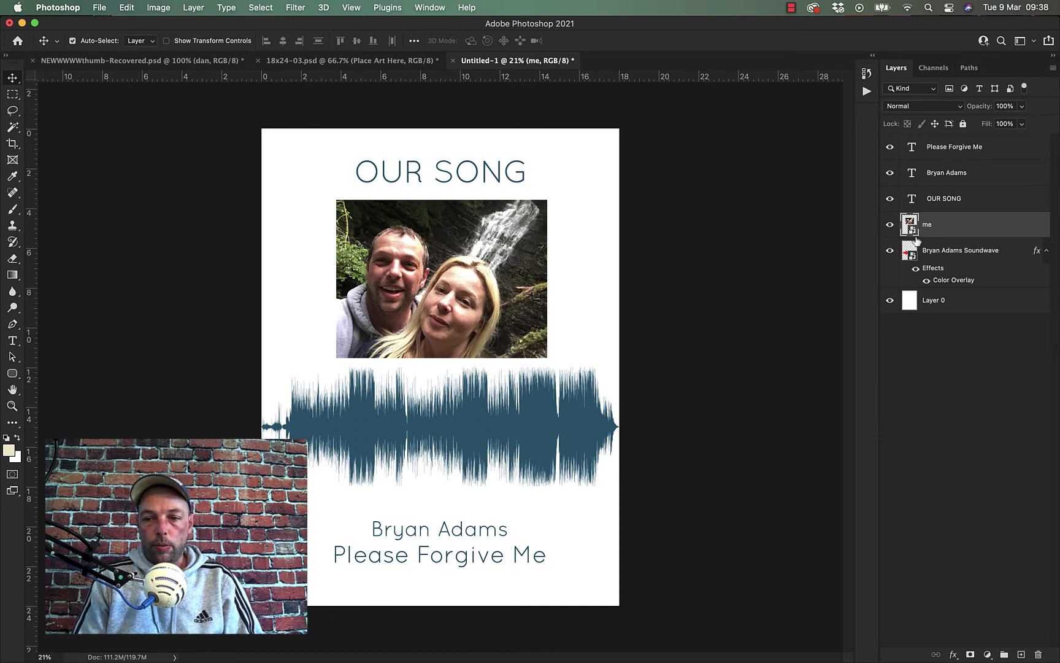
Widen the me photo to the full poster width, about 101%.
{"action": "left_click_drag", "start_coordinate": [481, 274], "coordinate": [408, 359]}
{"action": "key", "text": "t"}
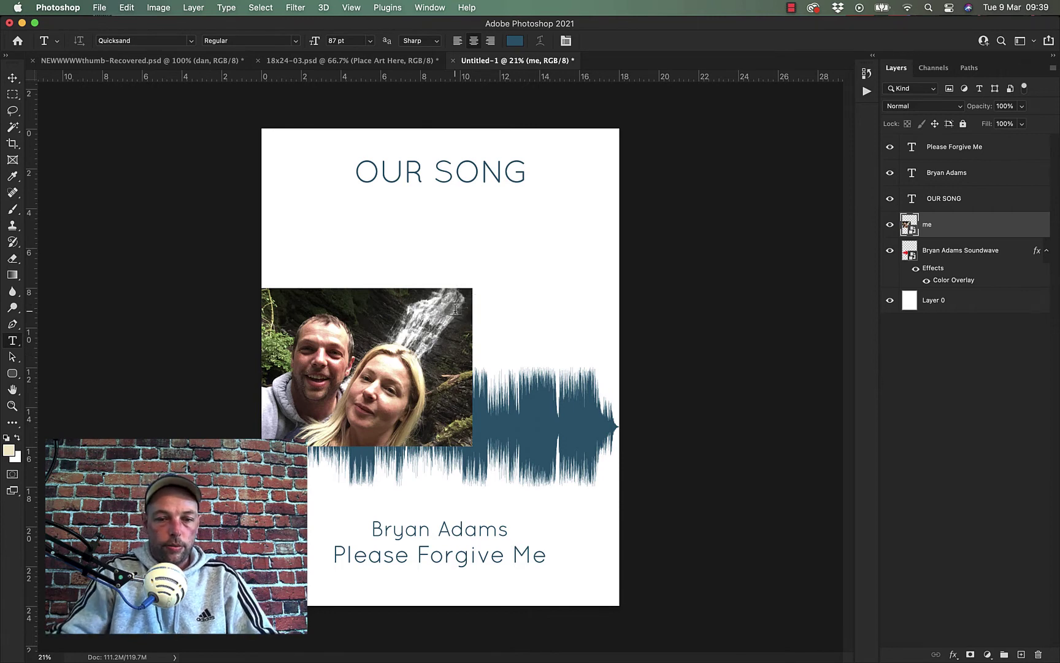
{"action": "key", "text": "super+t"}
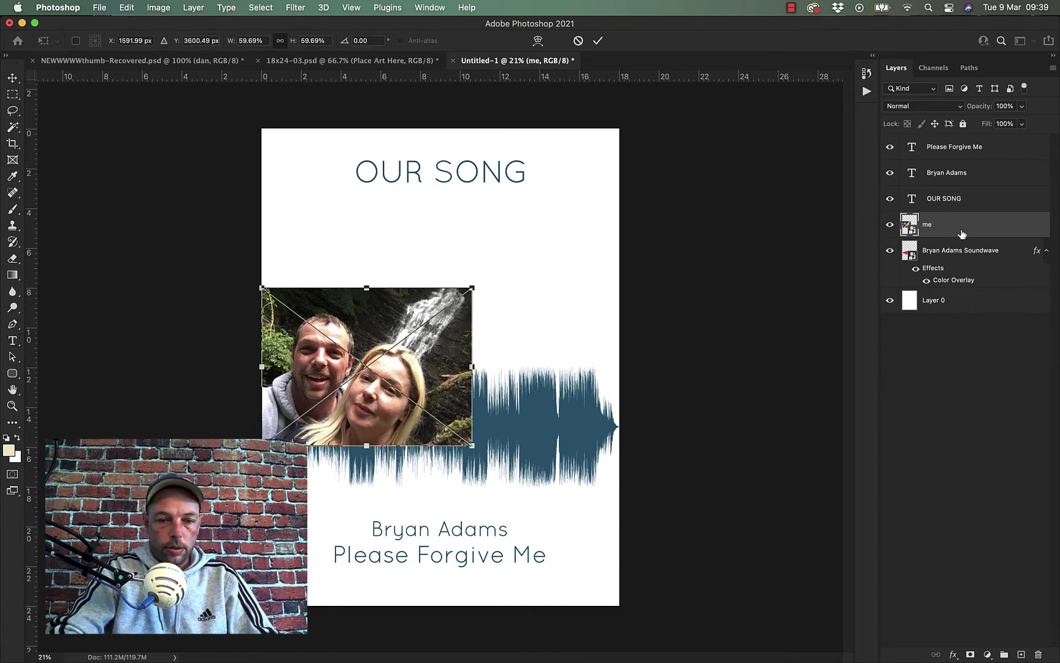
{"action": "left_click_drag", "start_coordinate": [471, 365], "coordinate": [617, 355]}
{"action": "key", "text": "Return"}
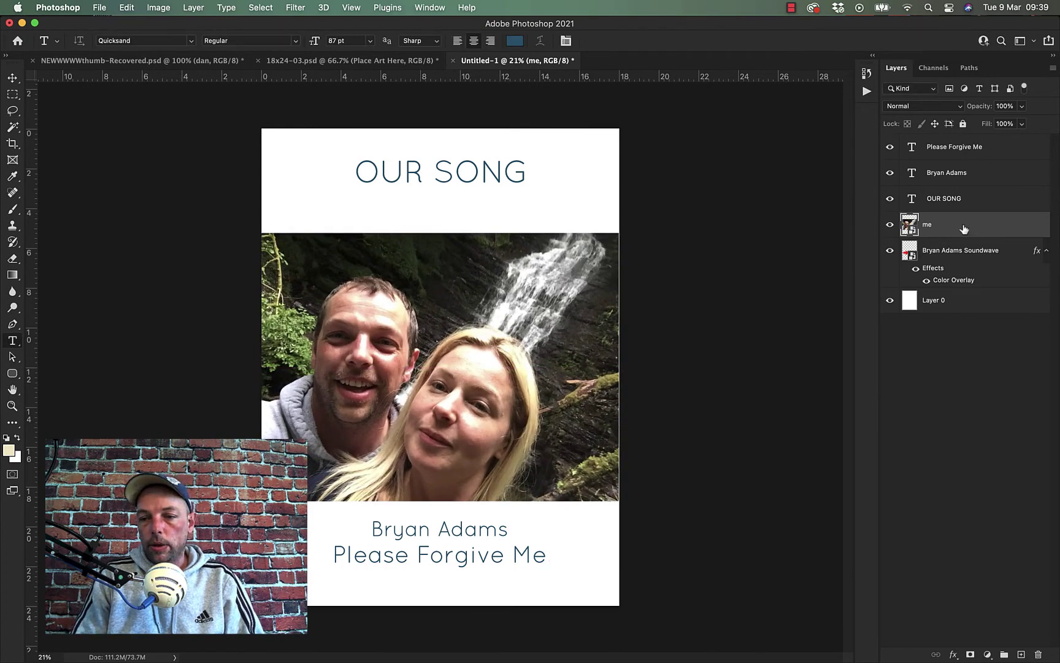
Put the me layer below the soundwave layer and move the photo slightly higher.
{"action": "left_click_drag", "start_coordinate": [983, 230], "coordinate": [983, 281]}
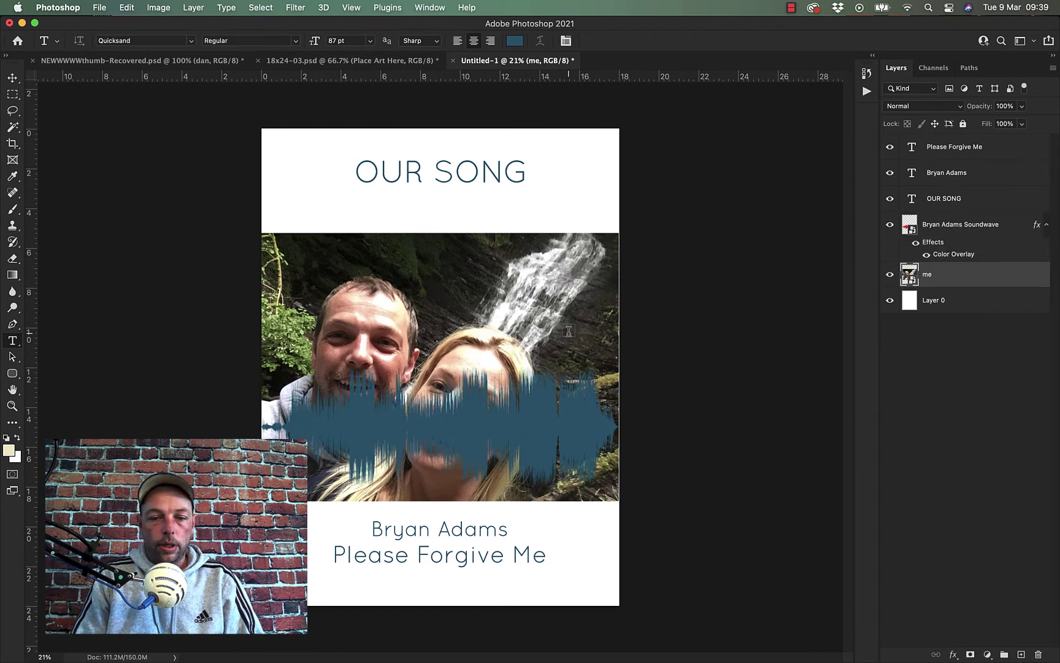
{"action": "left_click", "coordinate": [12, 78]}
{"action": "left_click_drag", "start_coordinate": [422, 277], "coordinate": [424, 258]}
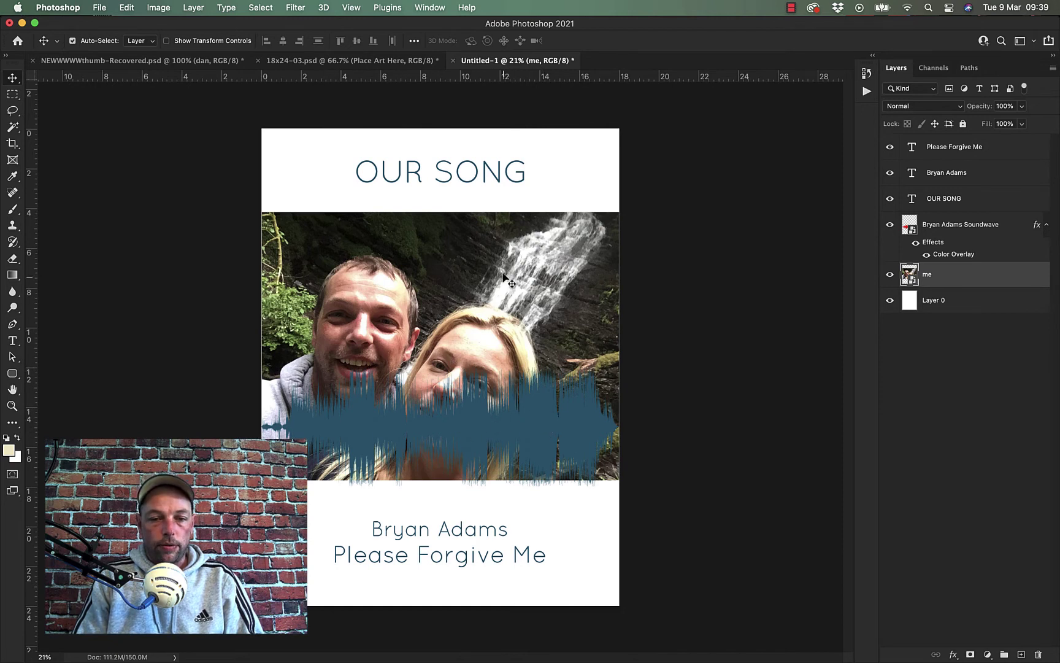
{"action": "mouse_move", "coordinate": [351, 661]}
{"action": "left_click", "coordinate": [350, 638]}
{"action": "left_click", "coordinate": [858, 38]}
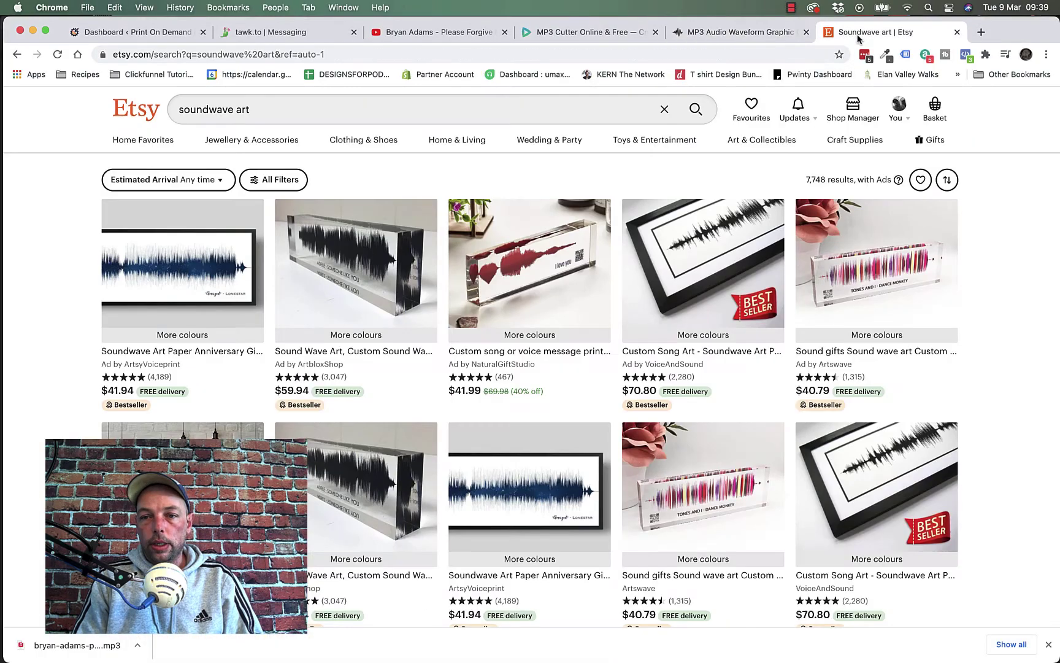
{"action": "scroll", "coordinate": [656, 541], "scroll_direction": "down", "scroll_amount": 10}
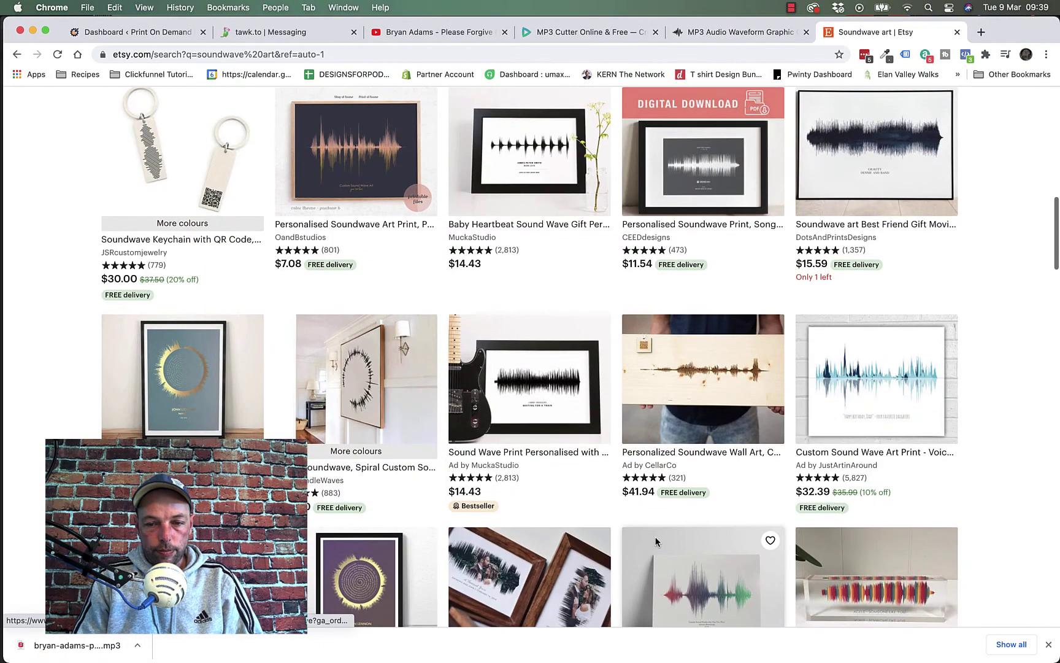
{"action": "scroll", "coordinate": [655, 540], "scroll_direction": "down", "scroll_amount": 5}
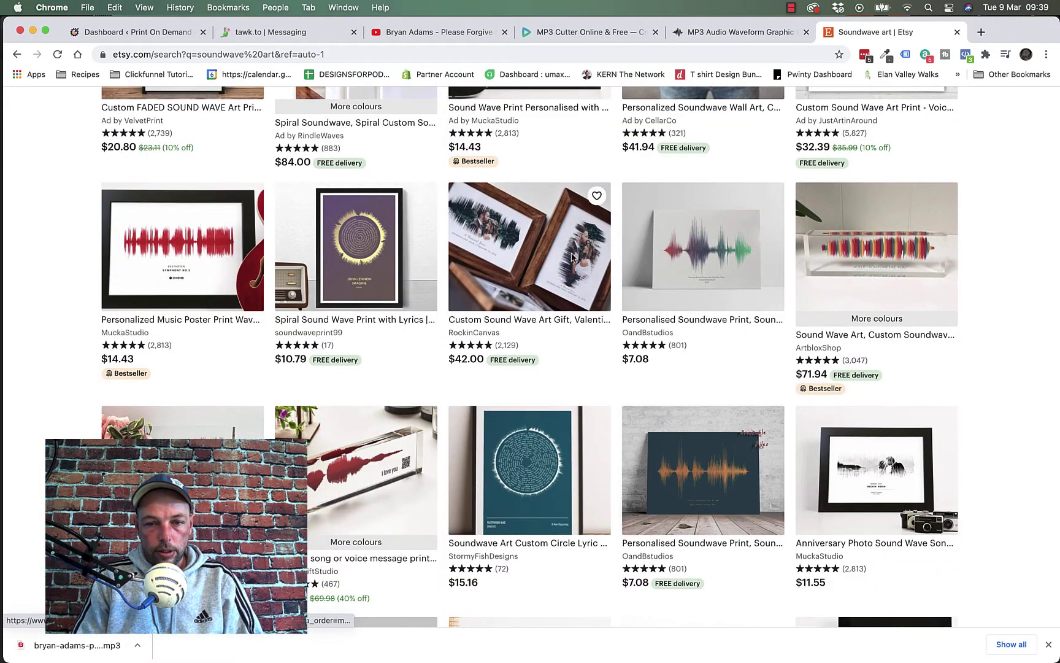
{"action": "scroll", "coordinate": [614, 455], "scroll_direction": "down", "scroll_amount": 2}
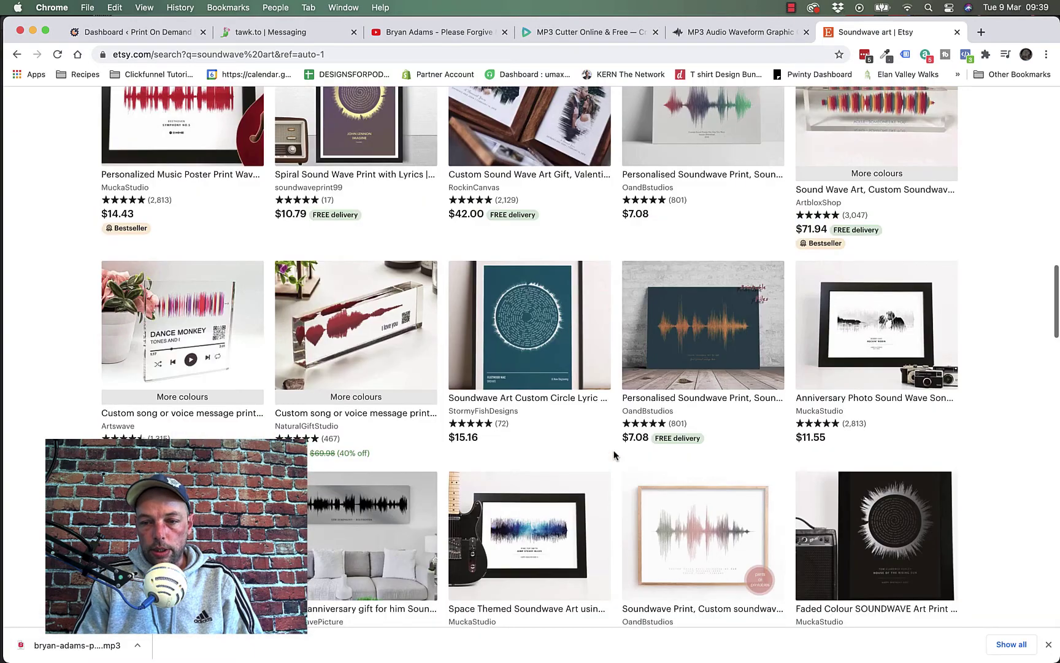
{"action": "scroll", "coordinate": [614, 455], "scroll_direction": "down", "scroll_amount": 8}
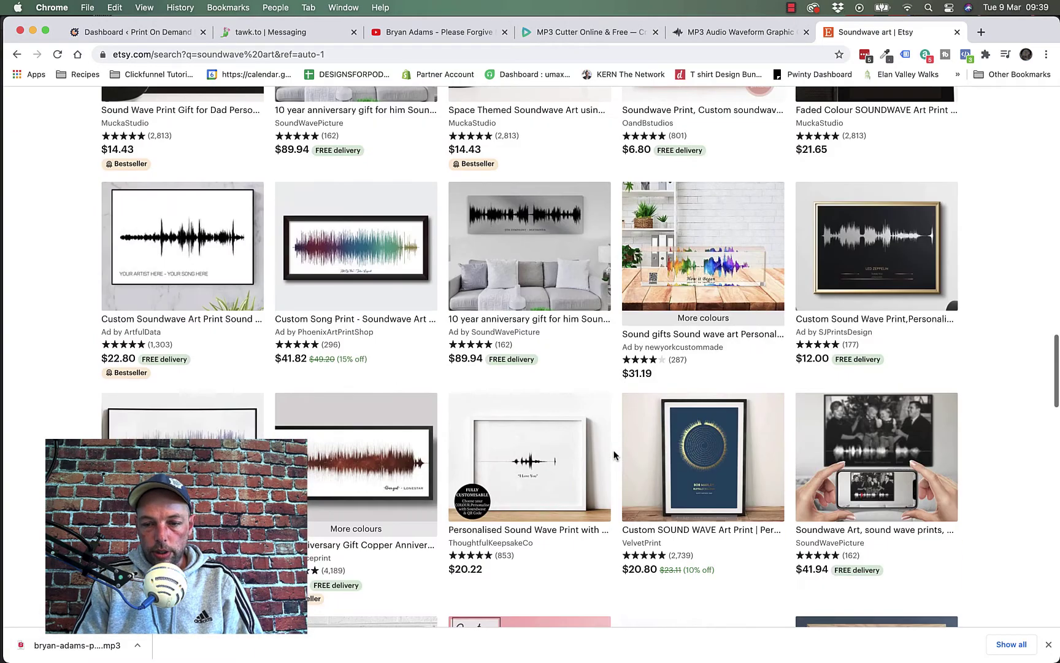
{"action": "scroll", "coordinate": [614, 455], "scroll_direction": "down", "scroll_amount": 1}
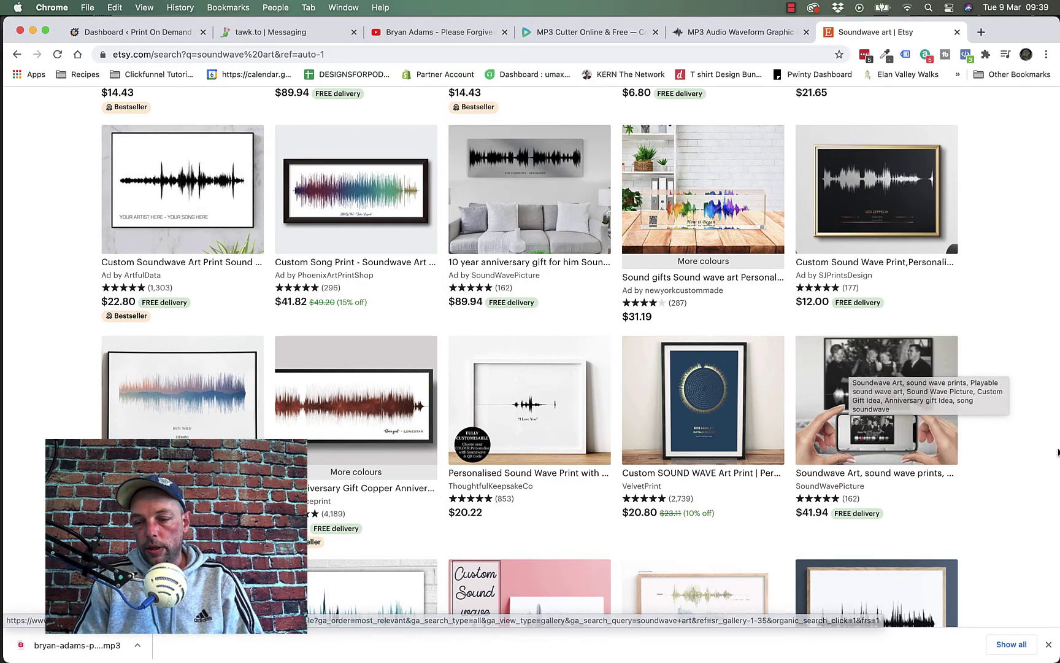
{"action": "mouse_move", "coordinate": [671, 656]}
{"action": "left_click", "coordinate": [670, 636]}
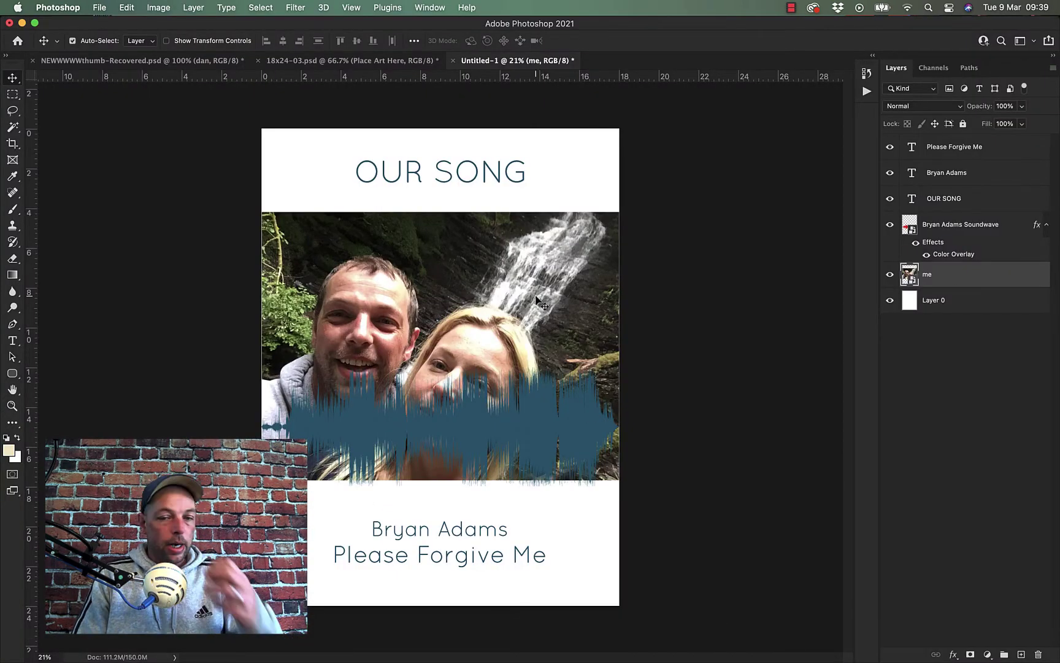
Move the photo down a little and the soundwave up over the faces.
{"action": "mouse_move", "coordinate": [535, 297]}
{"action": "left_mouse_down"}
{"action": "mouse_move", "coordinate": [535, 330]}
{"action": "mouse_move", "coordinate": [536, 300]}
{"action": "mouse_move", "coordinate": [536, 311]}
{"action": "left_mouse_up"}
{"action": "left_click", "coordinate": [838, 412]}
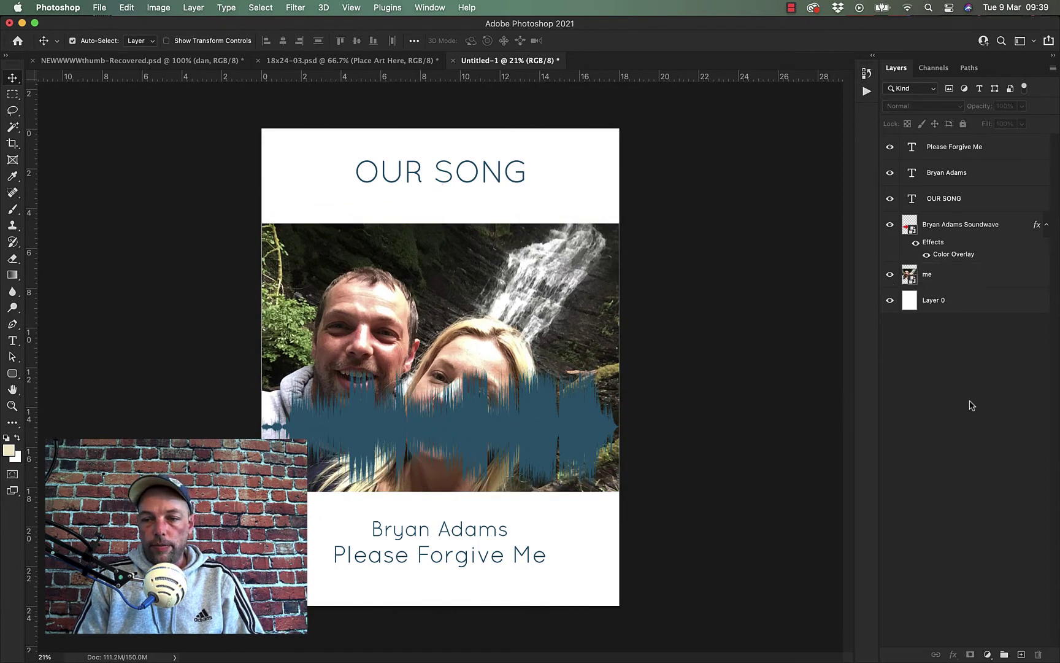
{"action": "left_click_drag", "start_coordinate": [539, 433], "coordinate": [540, 367]}
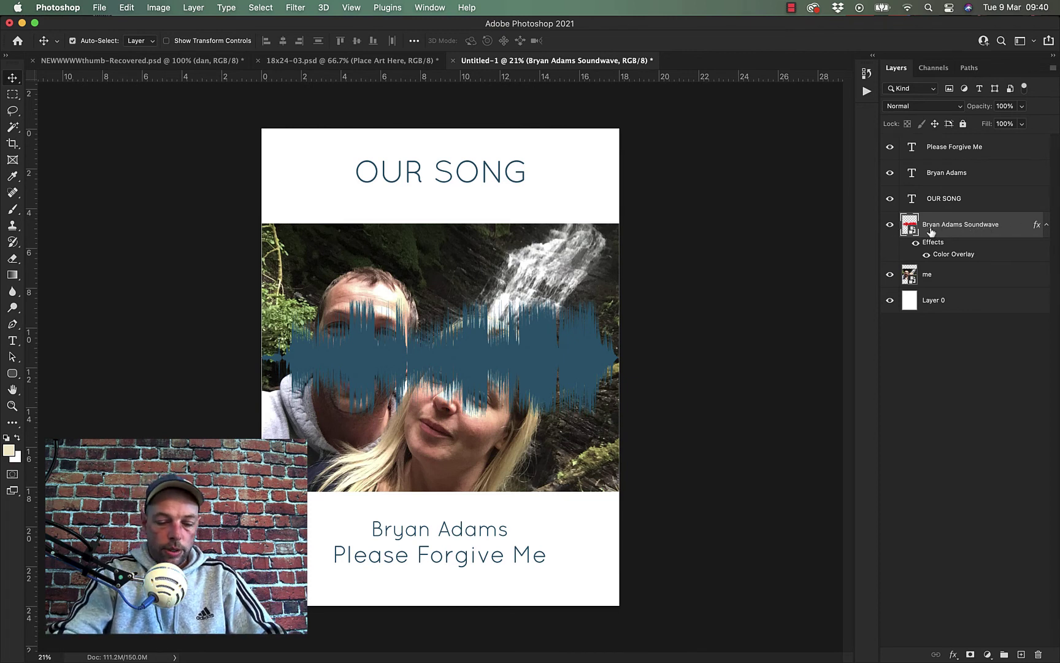
Stretch the soundwave vertically from near the photo's top down to its bottom.
{"action": "key", "text": "super+t"}
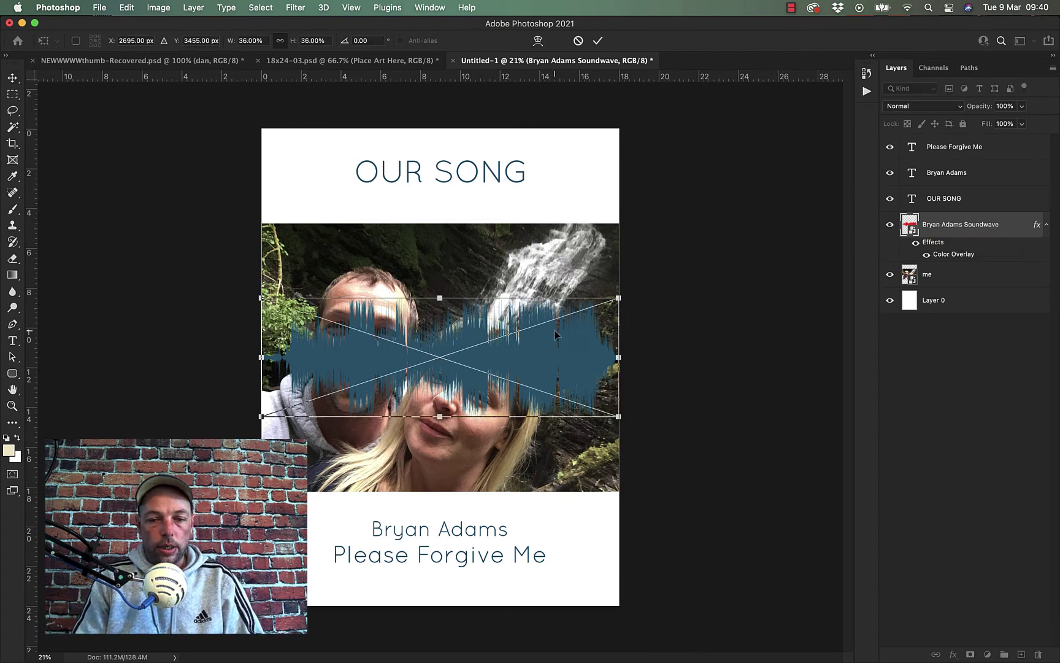
{"action": "mouse_move", "coordinate": [439, 299]}
{"action": "left_mouse_down"}
{"action": "mouse_move", "coordinate": [439, 264]}
{"action": "mouse_move", "coordinate": [438, 297]}
{"action": "left_mouse_up"}
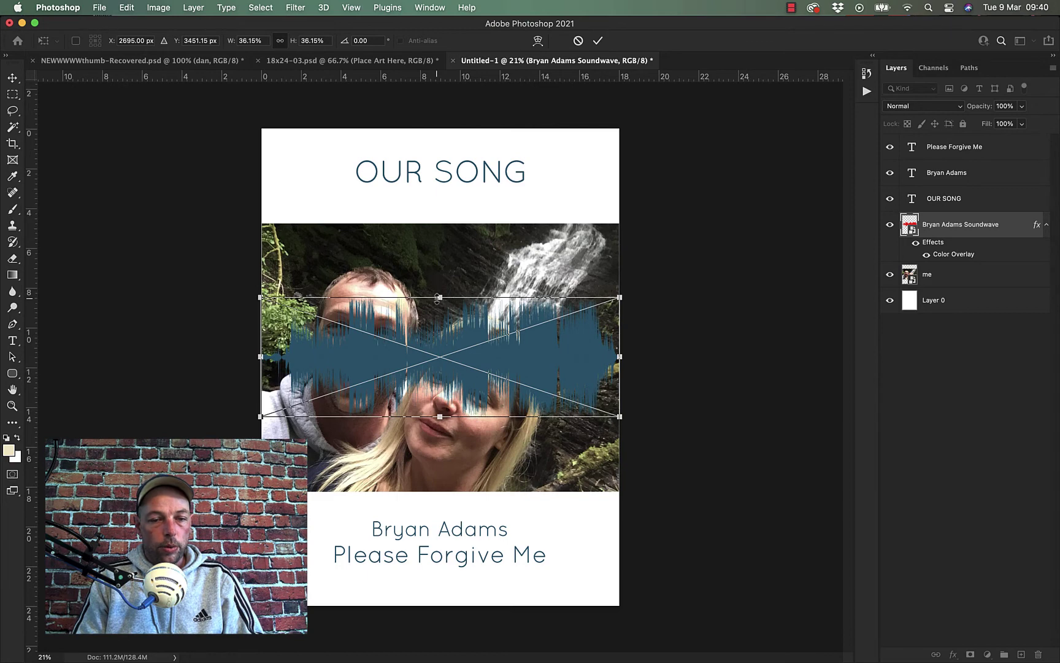
{"action": "left_click_drag", "start_coordinate": [439, 297], "coordinate": [439, 229]}
{"action": "left_click_drag", "start_coordinate": [439, 415], "coordinate": [430, 493]}
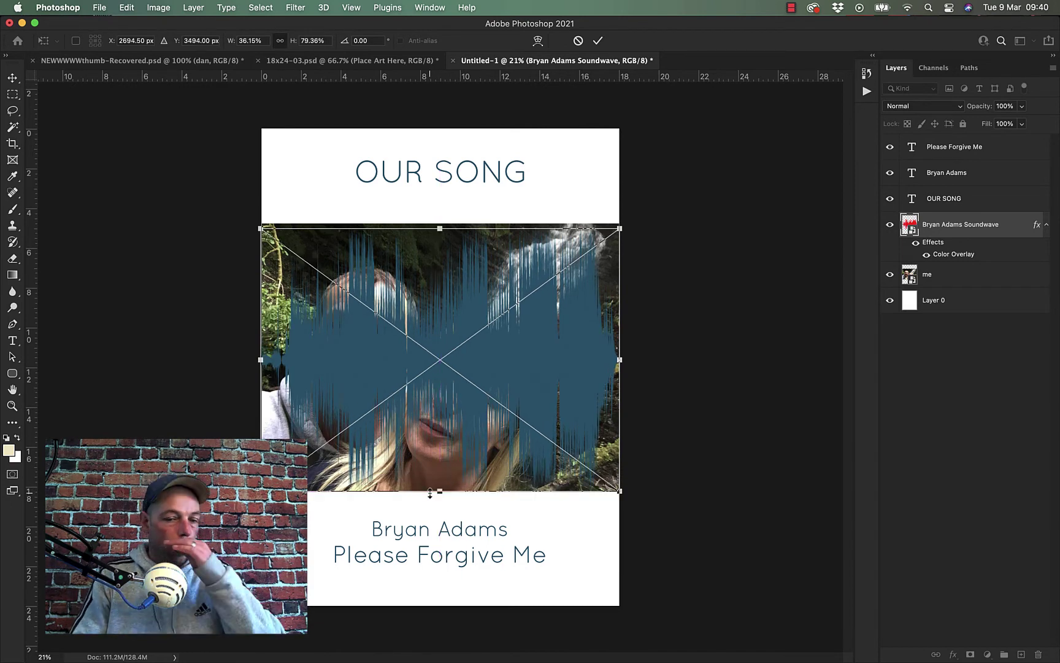
{"action": "left_click_drag", "start_coordinate": [440, 228], "coordinate": [439, 224]}
{"action": "key", "text": "Return"}
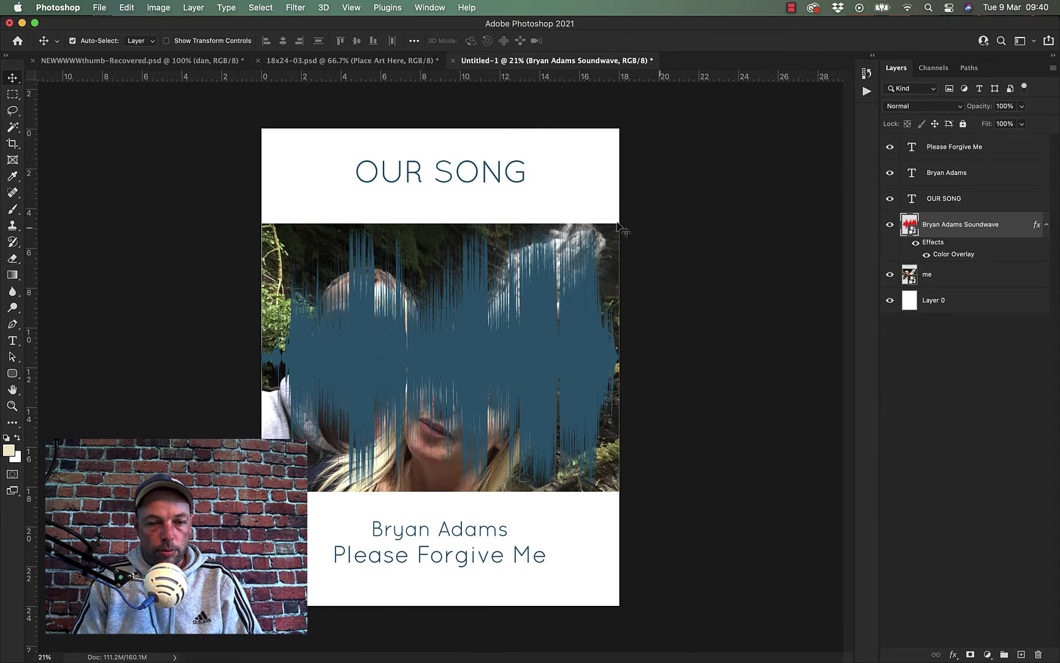
Rescale the me photo back to full poster width, about 101%.
{"action": "left_click", "coordinate": [980, 286]}
{"action": "key", "text": "t"}
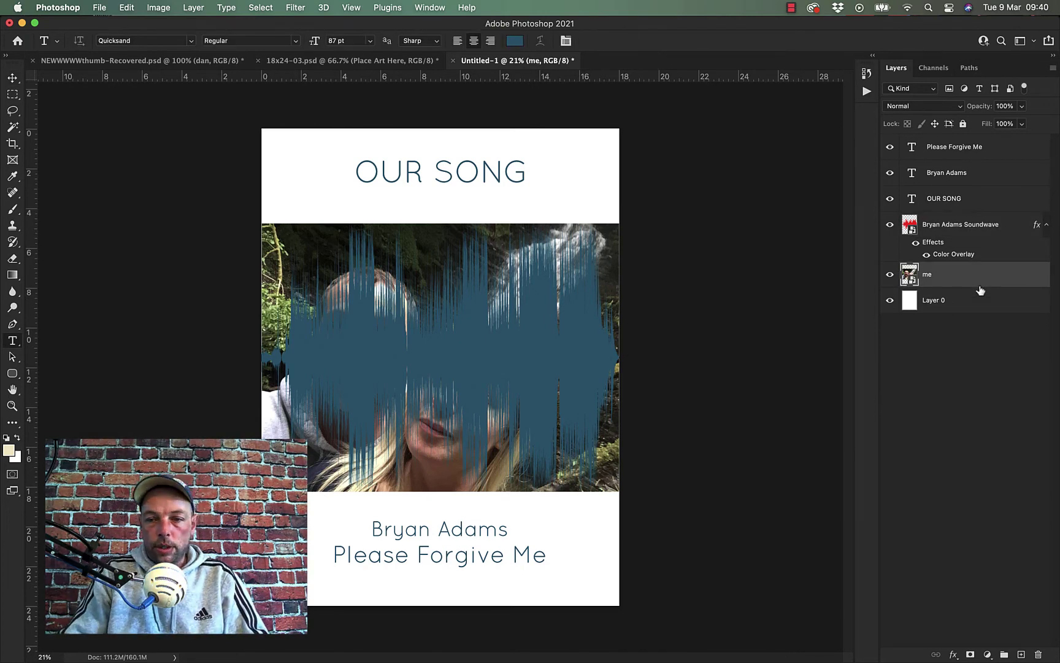
{"action": "key", "text": "super+t"}
{"action": "left_click_drag", "start_coordinate": [433, 225], "coordinate": [441, 250]}
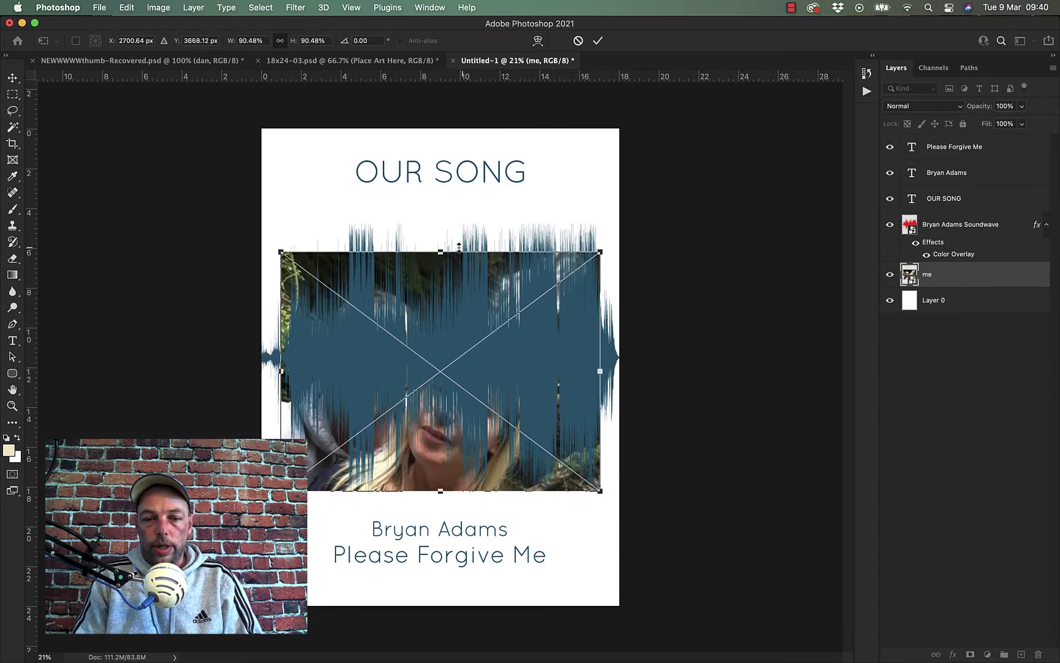
{"action": "left_click_drag", "start_coordinate": [434, 254], "coordinate": [435, 227]}
{"action": "key", "text": "Return"}
Convert the me layer into a smart object.
{"action": "key", "text": "t"}
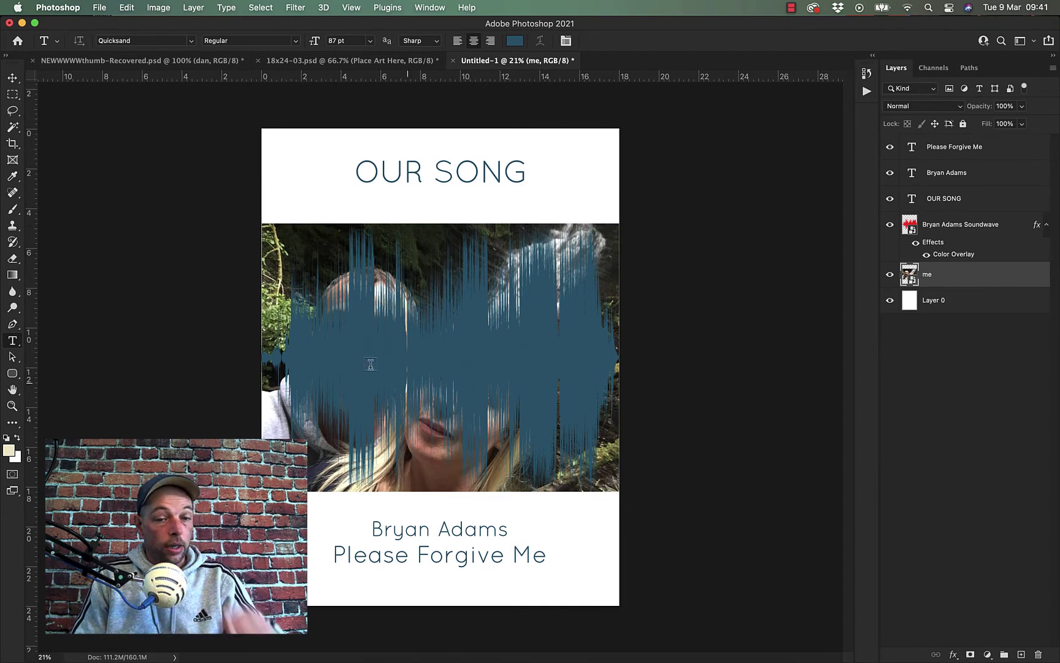
{"action": "right_click", "coordinate": [969, 281]}
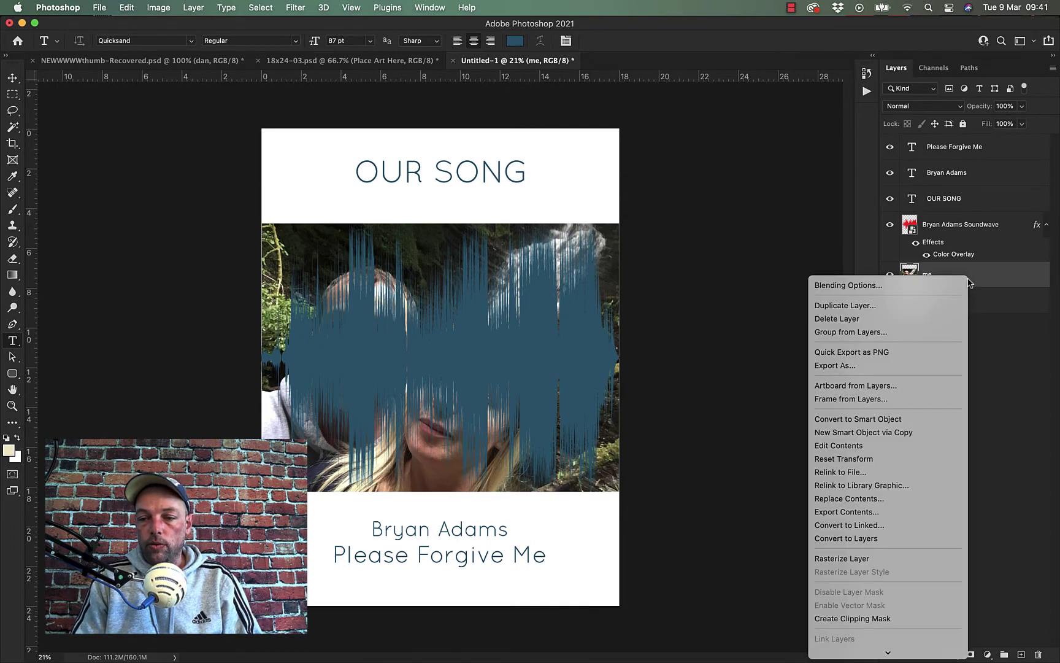
{"action": "left_click", "coordinate": [859, 418]}
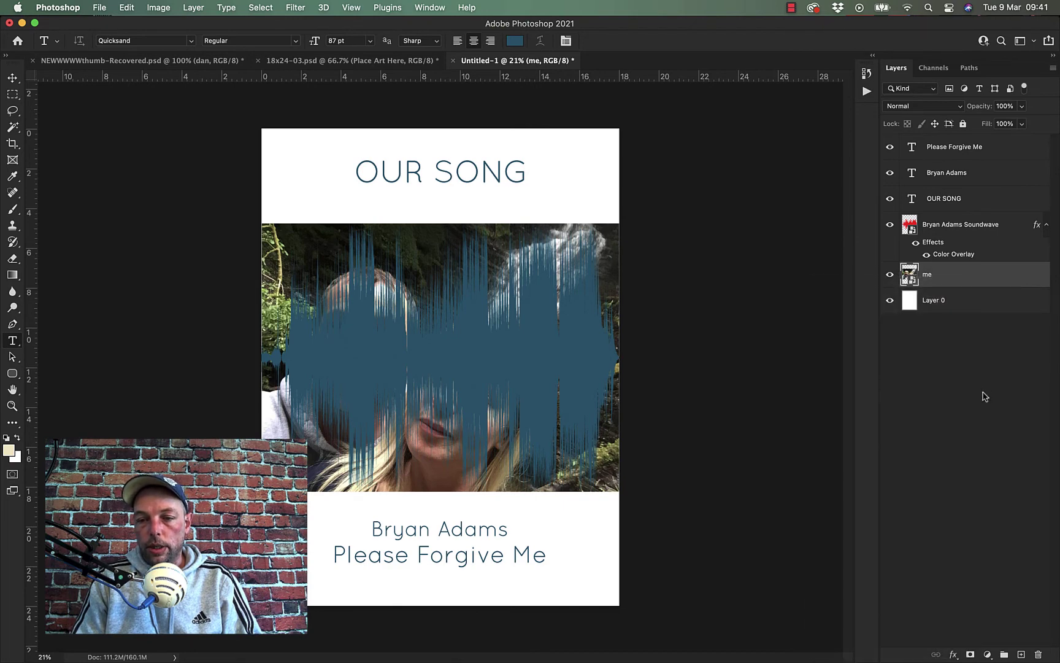
Magic Wand-select the soundwave shape, hide the blue soundwave layer, and target the me layer.
{"action": "left_click", "coordinate": [978, 226]}
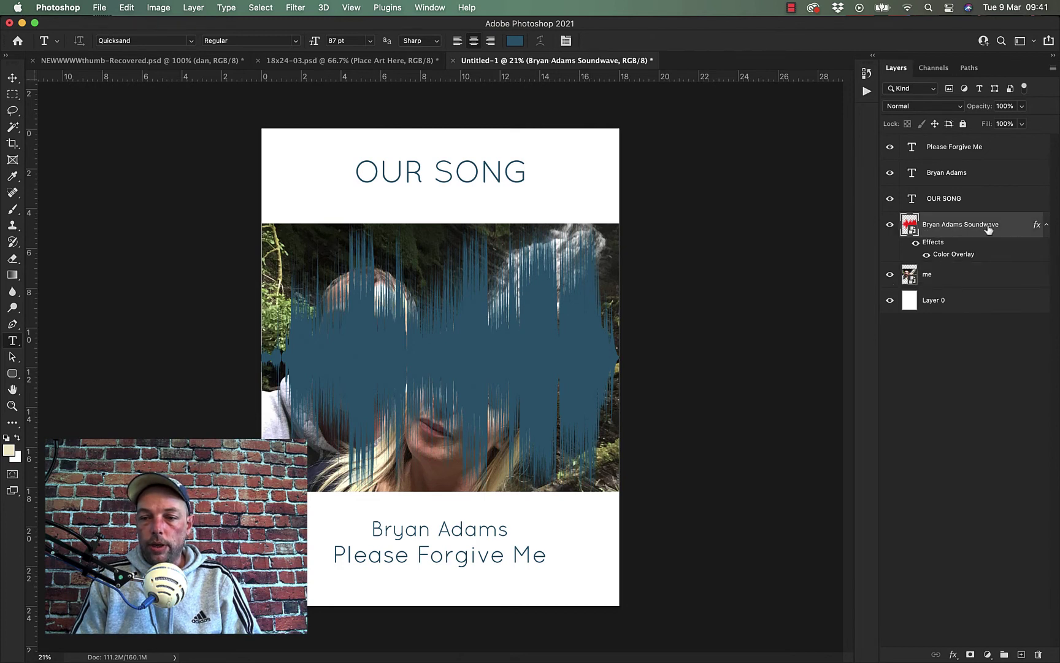
{"action": "left_click", "coordinate": [15, 130]}
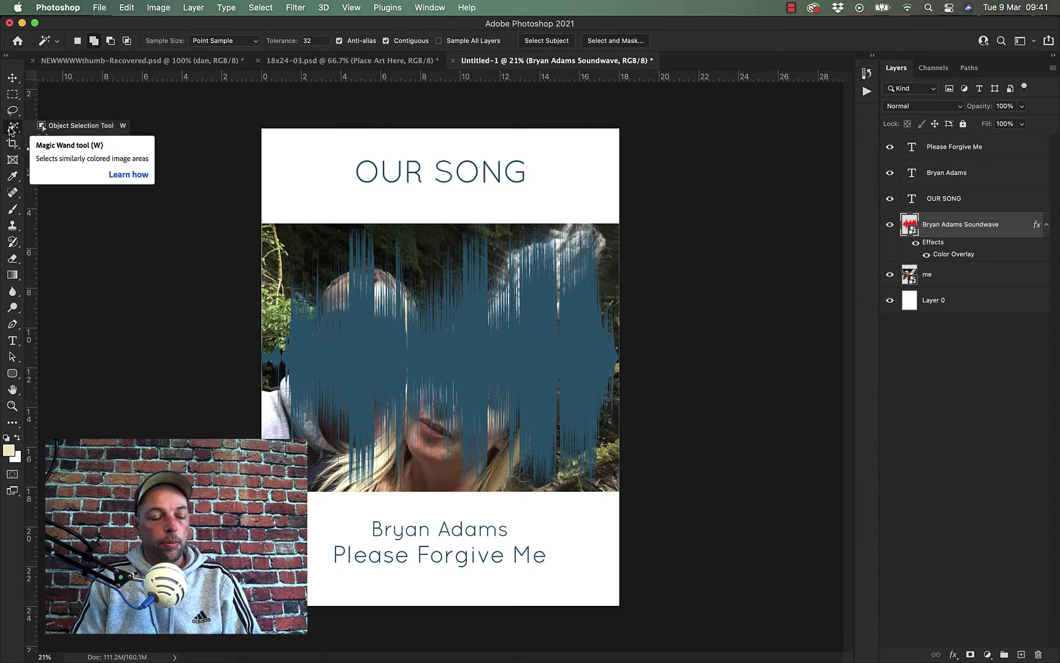
{"action": "right_click", "coordinate": [11, 130]}
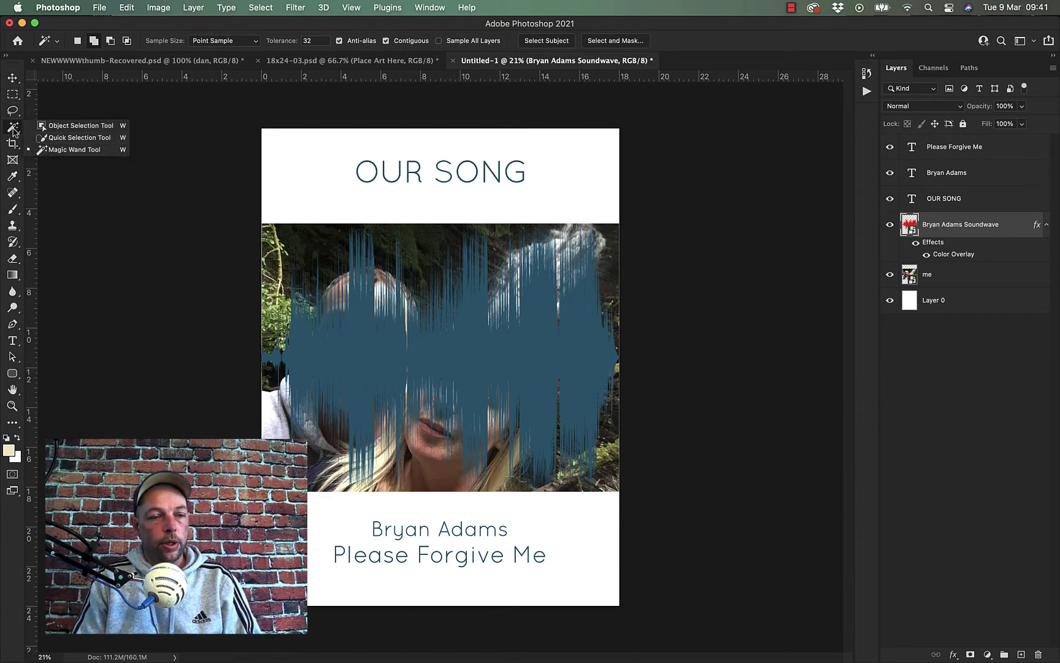
{"action": "left_click", "coordinate": [57, 149]}
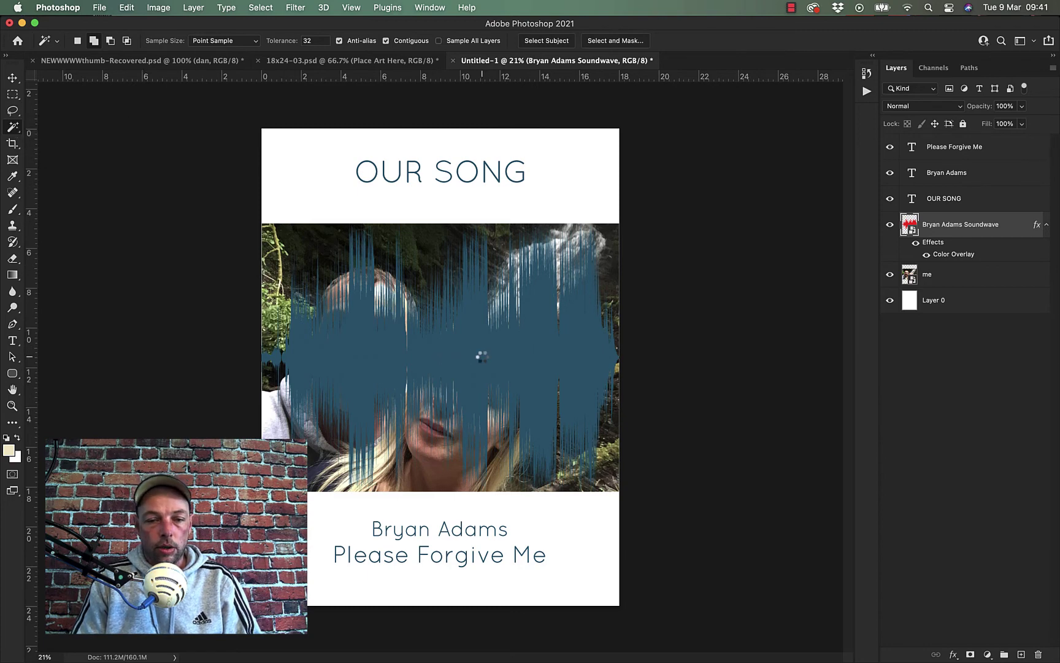
{"action": "left_click", "coordinate": [482, 358]}
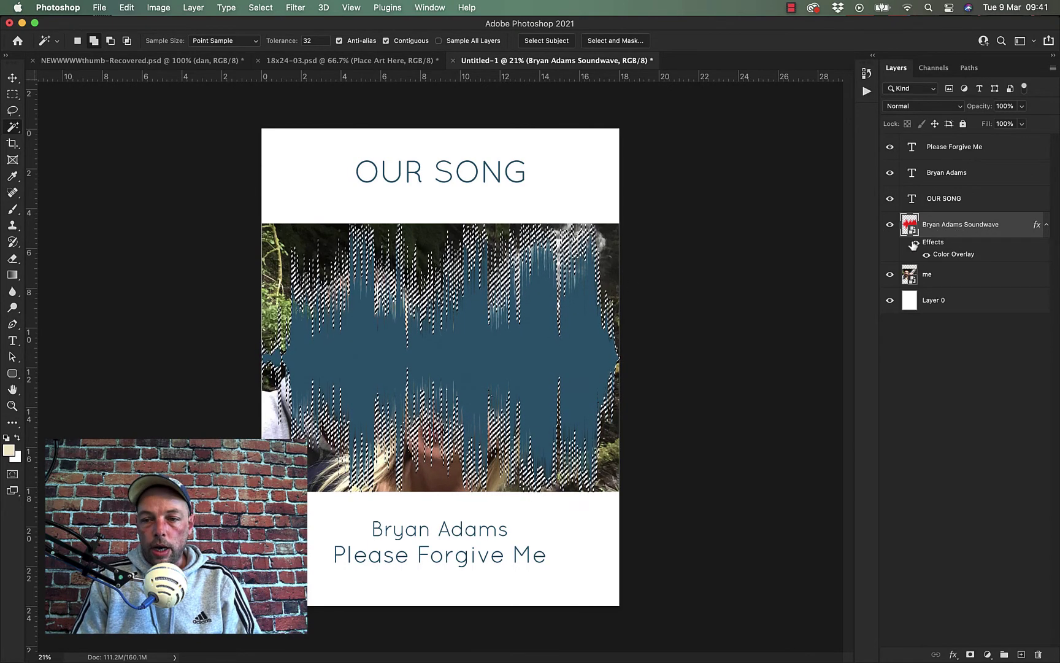
{"action": "left_click", "coordinate": [890, 225]}
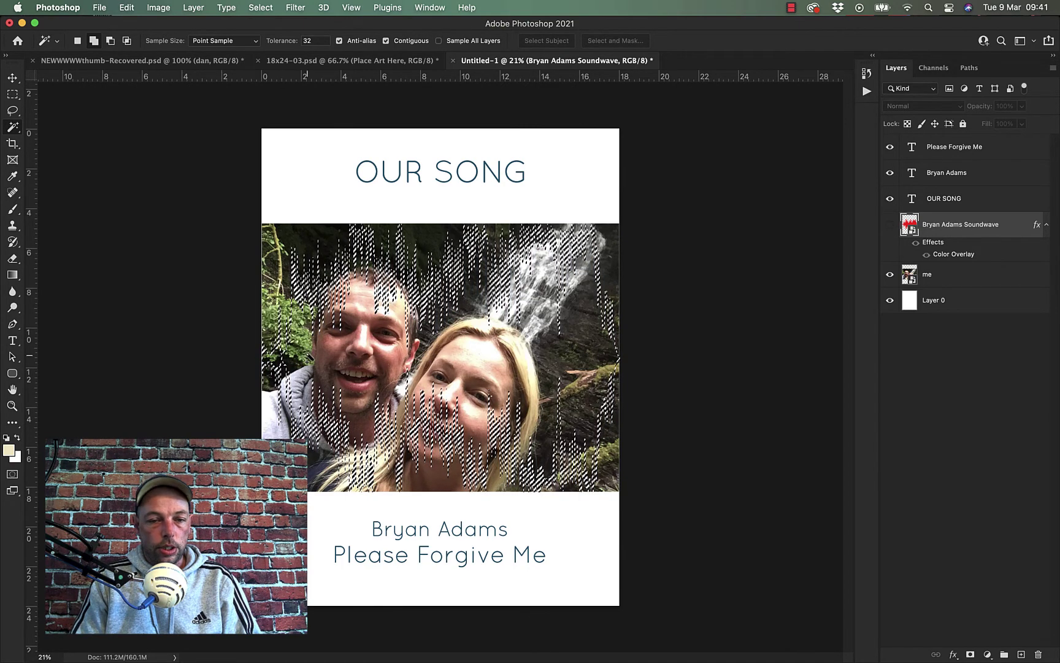
{"action": "left_click", "coordinate": [956, 277]}
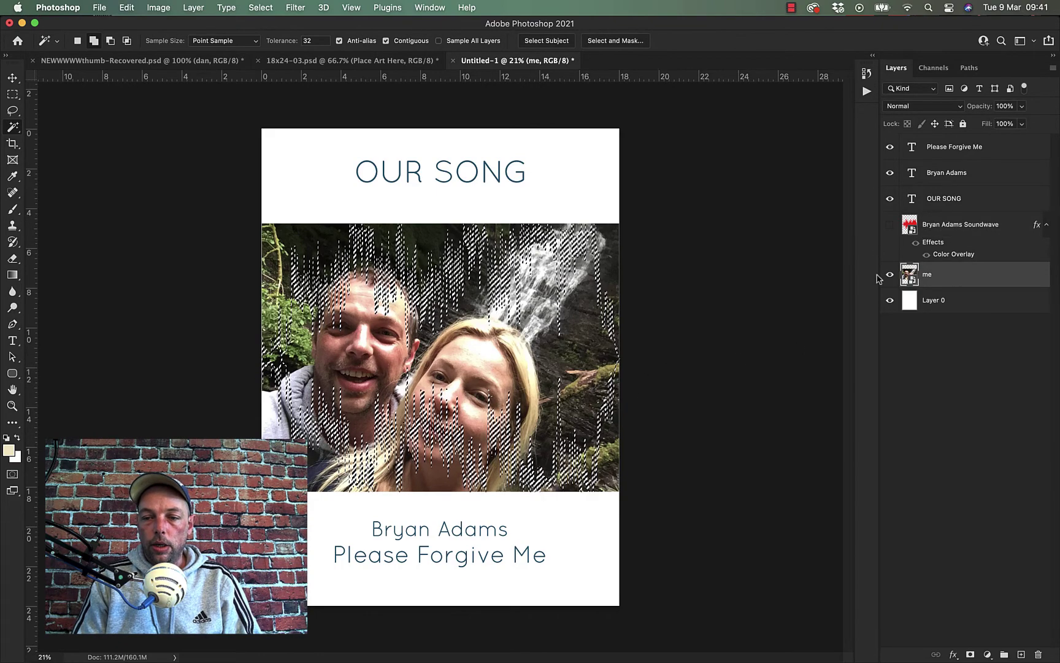
Add a layer mask to the me photo from the soundwave selection.
{"action": "left_click", "coordinate": [970, 655]}
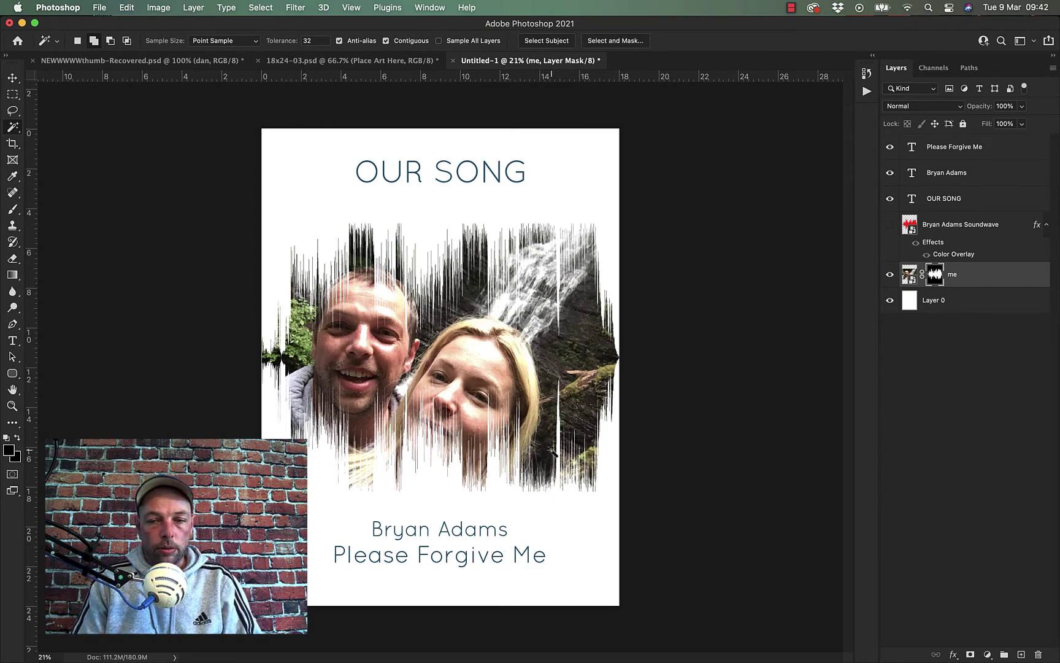
{"action": "left_click", "coordinate": [965, 368]}
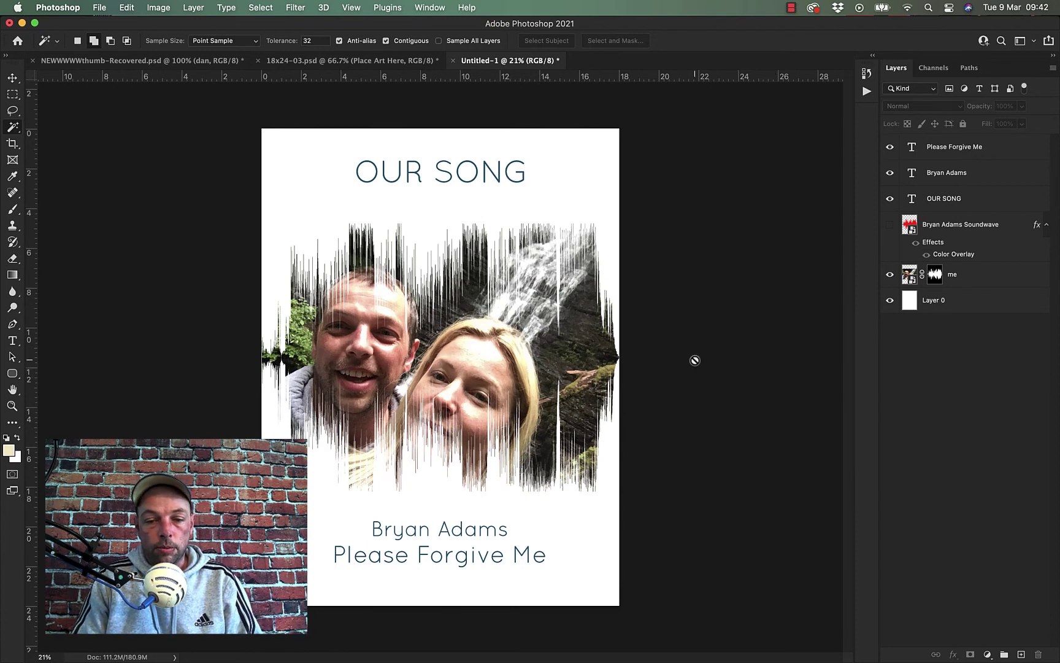
{"action": "left_click", "coordinate": [991, 273]}
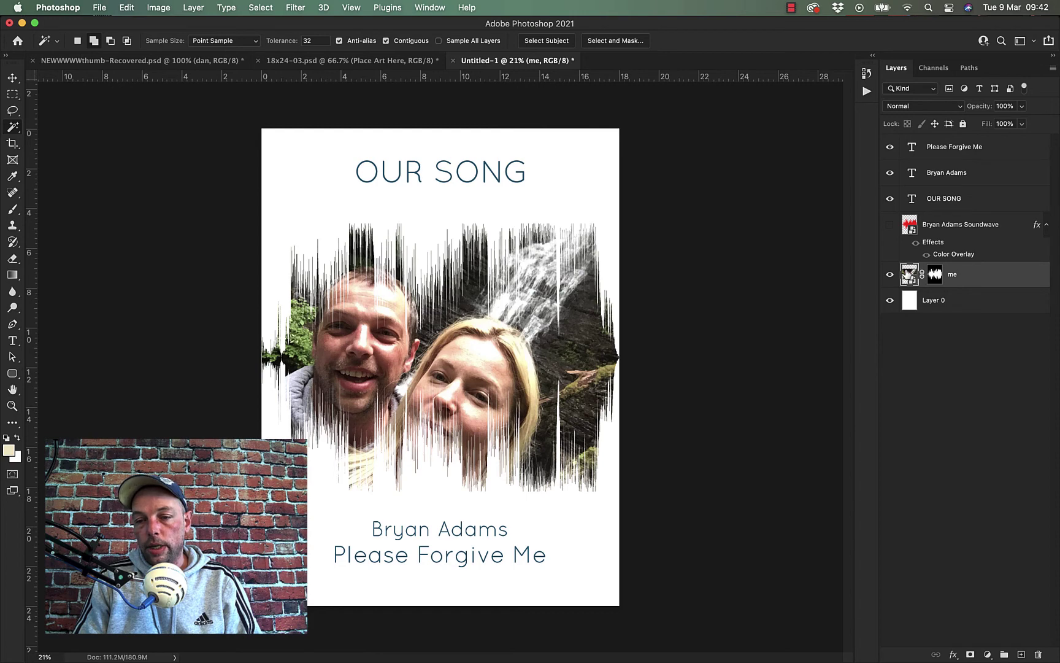
Open the me smart object's contents and hide the original couple photo inside it.
{"action": "double_click", "coordinate": [907, 273]}
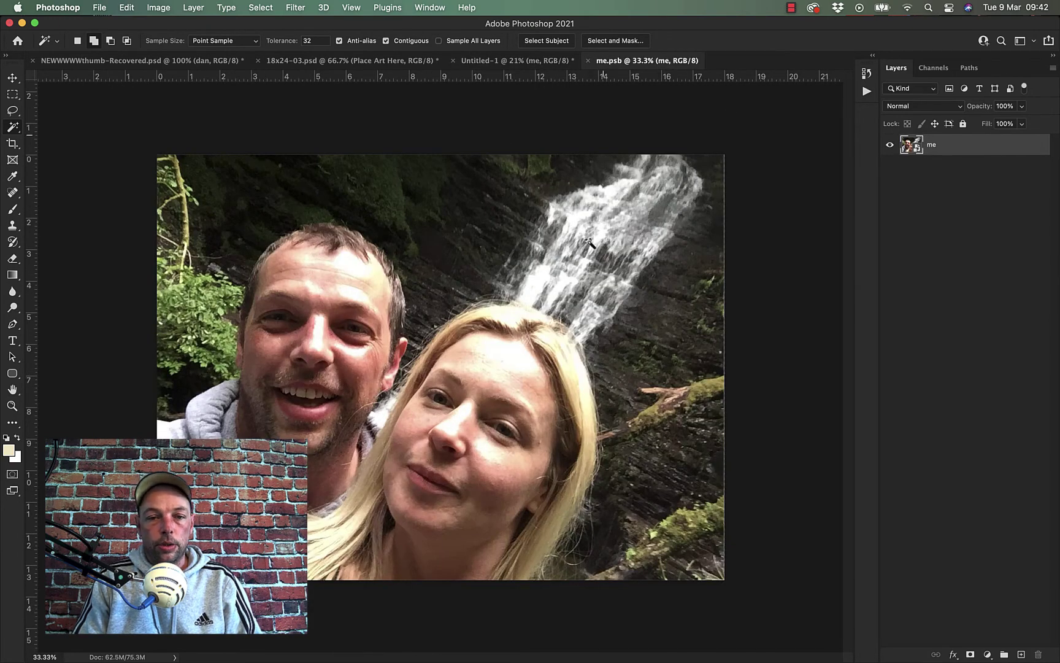
{"action": "left_click", "coordinate": [530, 66]}
{"action": "left_click", "coordinate": [624, 65]}
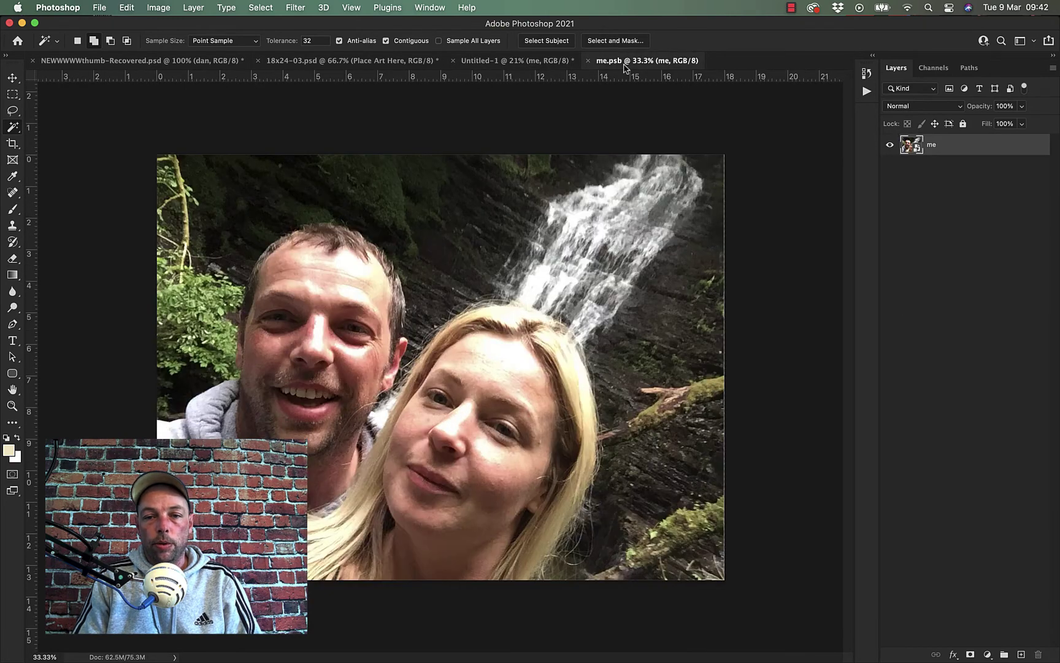
{"action": "left_click", "coordinate": [532, 66]}
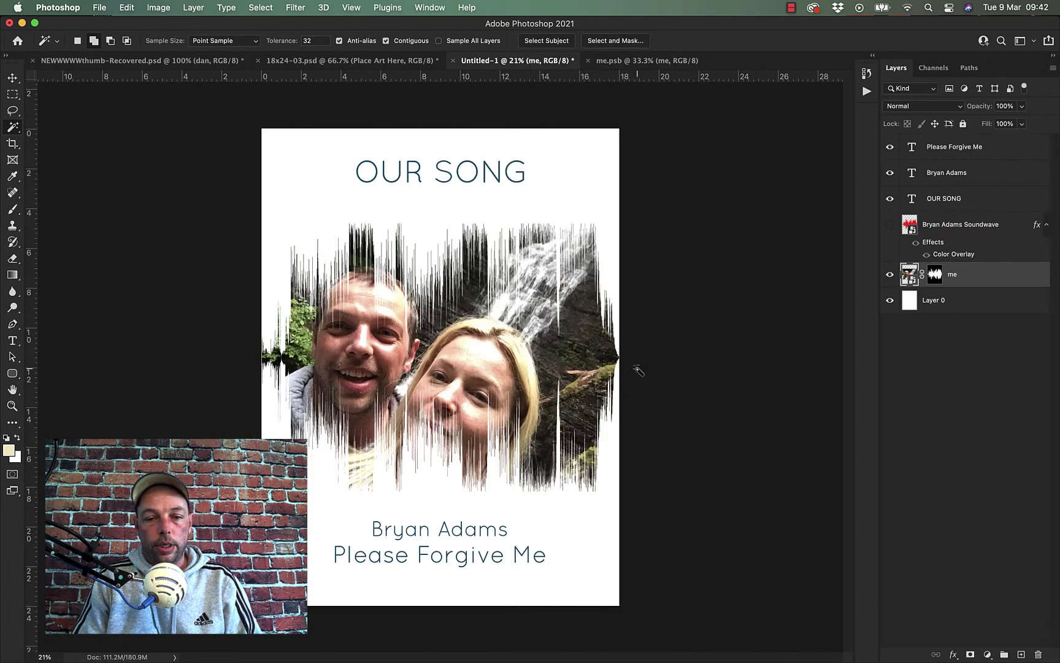
{"action": "left_click", "coordinate": [626, 66]}
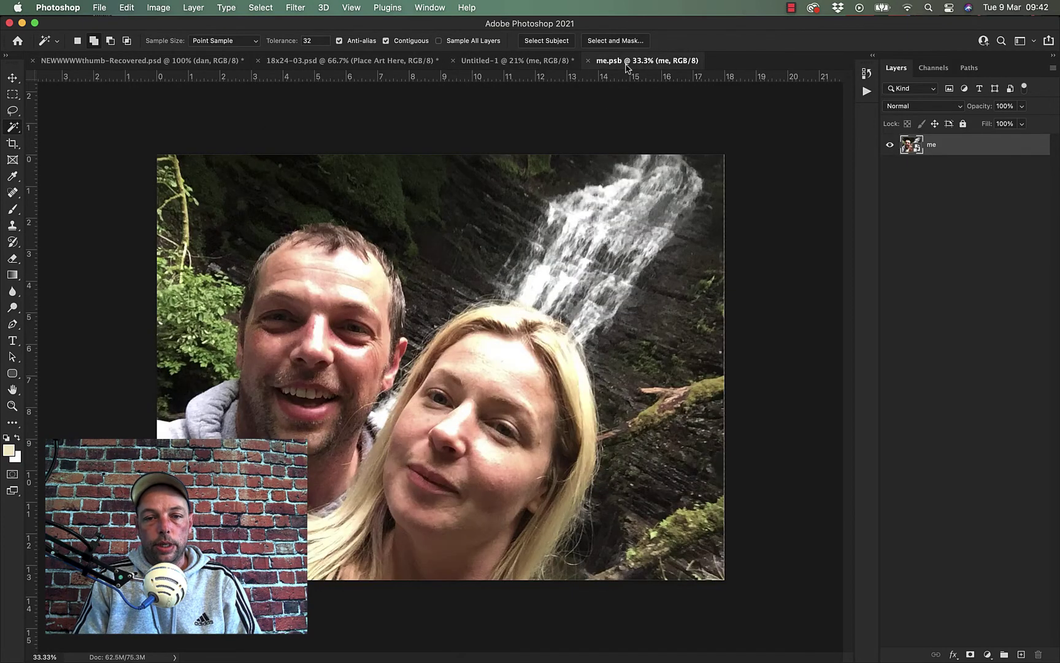
{"action": "left_click", "coordinate": [890, 145]}
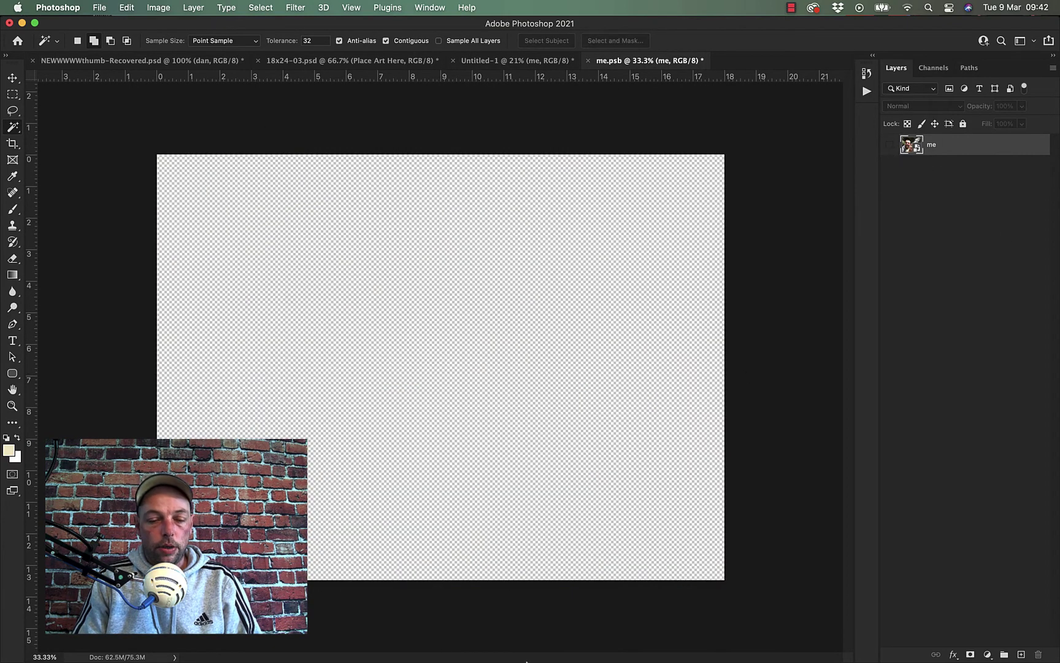
Place the dog picture from the Desktop into the smart object, then close and save me.psb.
{"action": "mouse_move", "coordinate": [527, 660]}
{"action": "left_click", "coordinate": [183, 634]}
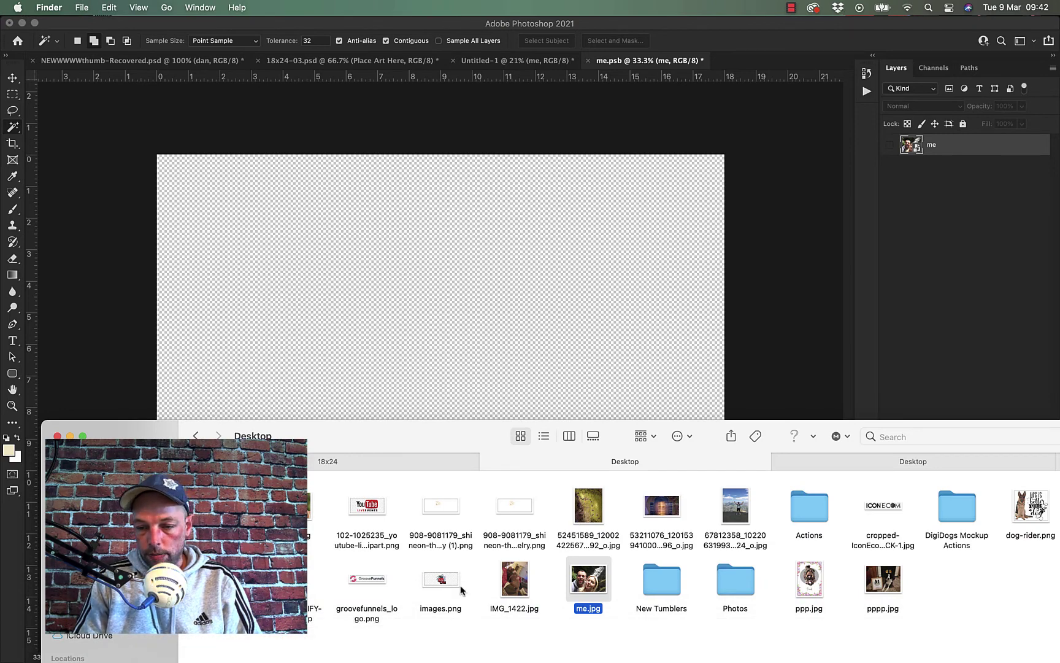
{"action": "left_click", "coordinate": [312, 518]}
{"action": "left_click_drag", "start_coordinate": [729, 496], "coordinate": [486, 326]}
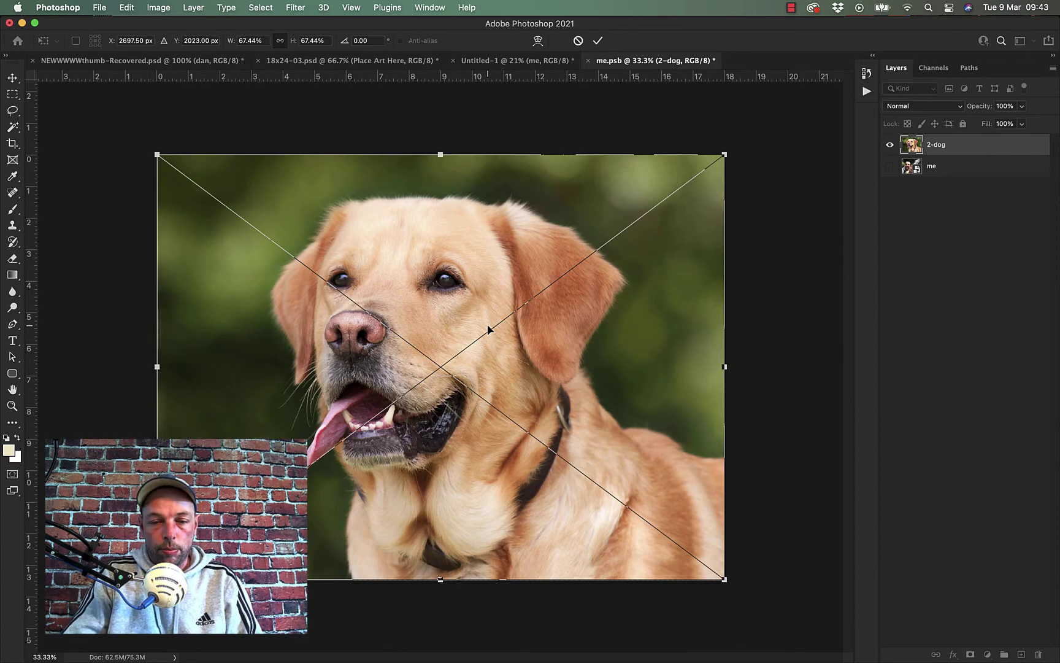
{"action": "key", "text": "Return"}
{"action": "key", "text": "w"}
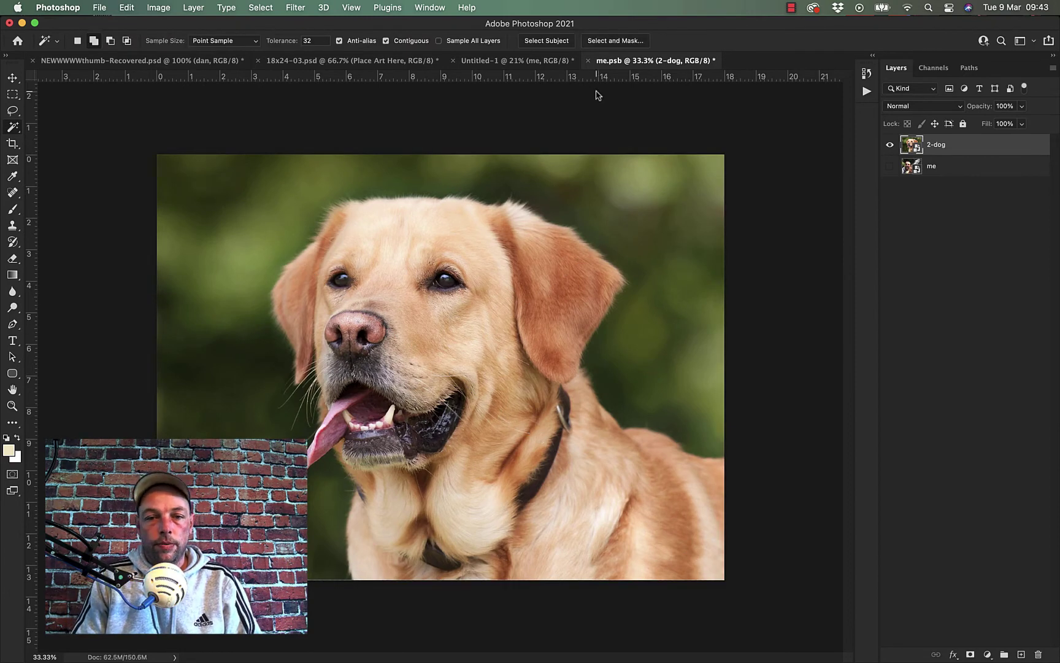
{"action": "left_click", "coordinate": [587, 61]}
{"action": "left_click", "coordinate": [506, 245]}
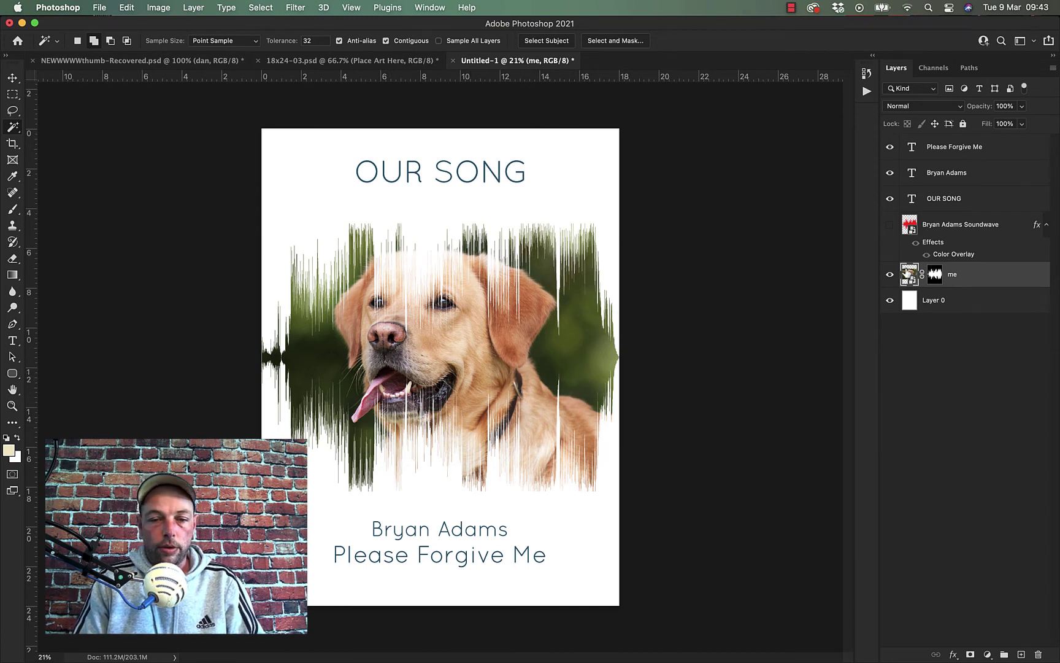
Shrink the 2-dog picture from the top to about 54% with Free Transform.
{"action": "double_click", "coordinate": [908, 273]}
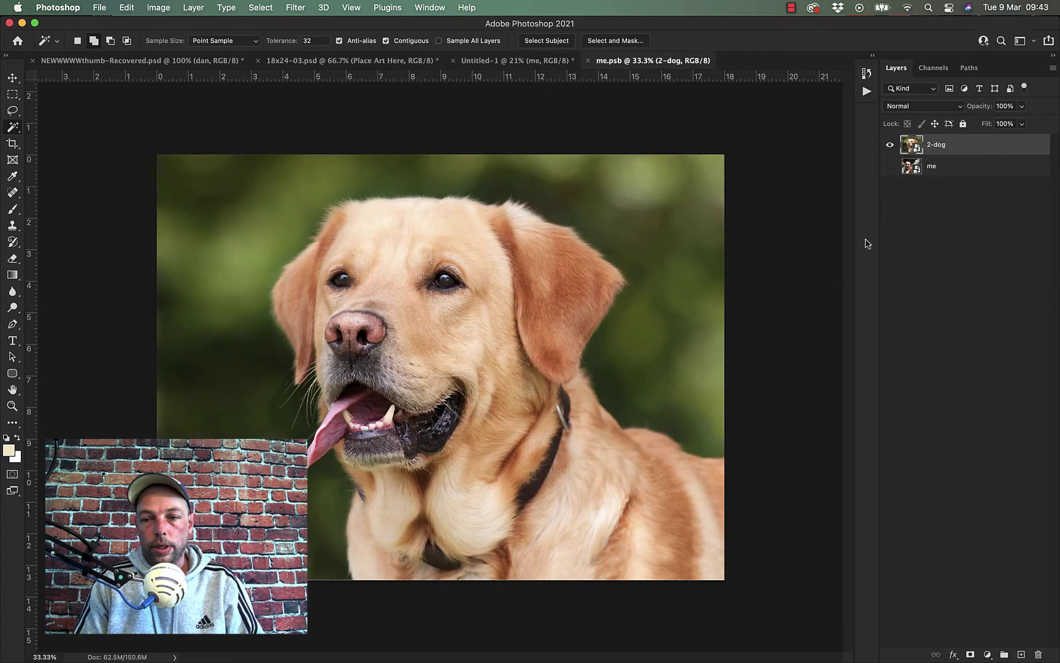
{"action": "key", "text": "t"}
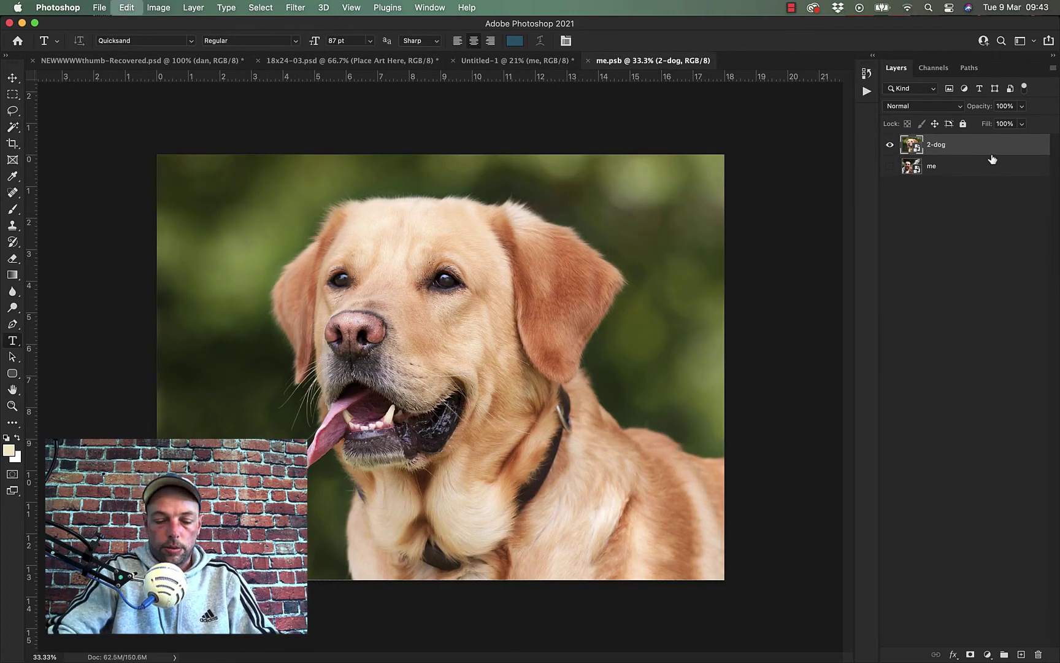
{"action": "key", "text": "super+t"}
{"action": "left_click_drag", "start_coordinate": [440, 156], "coordinate": [438, 237]}
{"action": "key", "text": "Return"}
Save the resized dog into me.psb and reopen the smart object contents.
{"action": "key", "text": "t"}
{"action": "left_click", "coordinate": [587, 61]}
{"action": "left_click", "coordinate": [583, 243]}
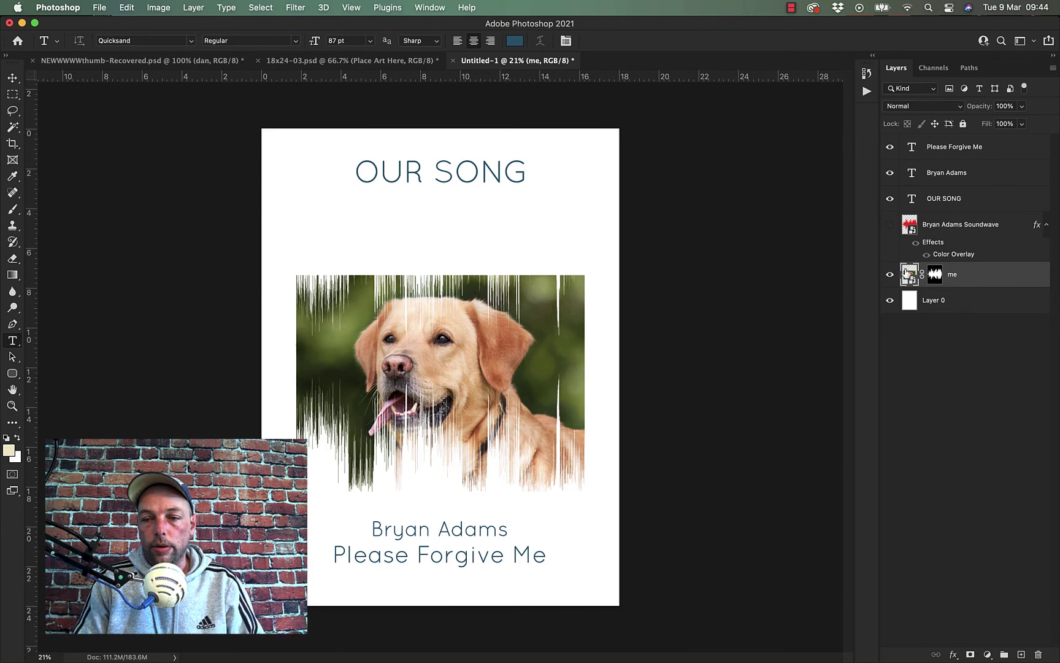
{"action": "double_click", "coordinate": [908, 273]}
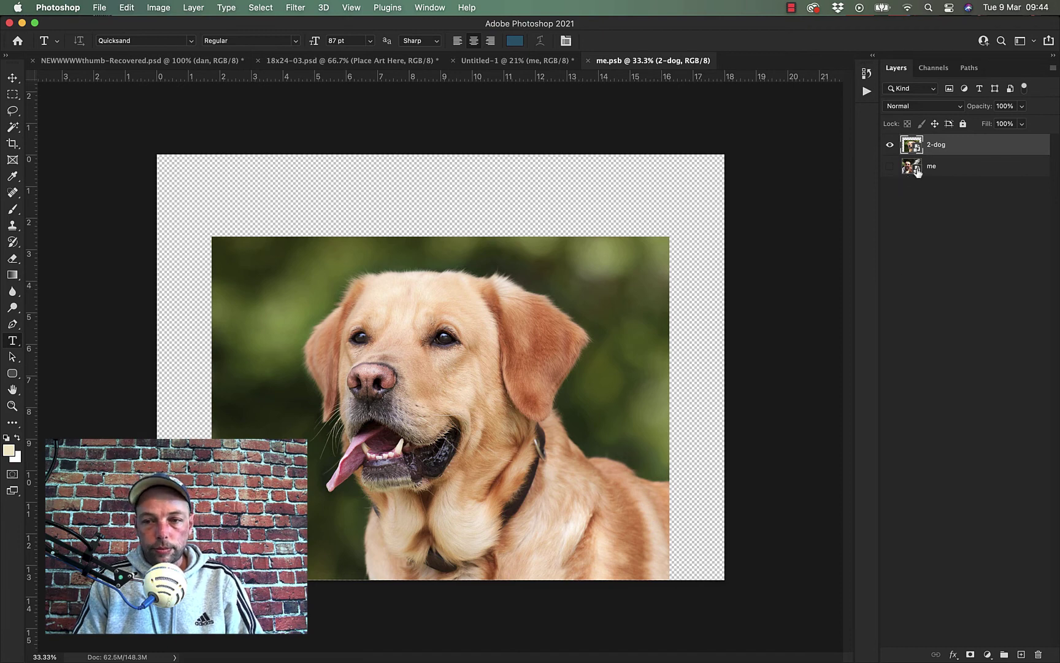
Add a new Solid Color fill layer above the me photo layer.
{"action": "left_click", "coordinate": [950, 172]}
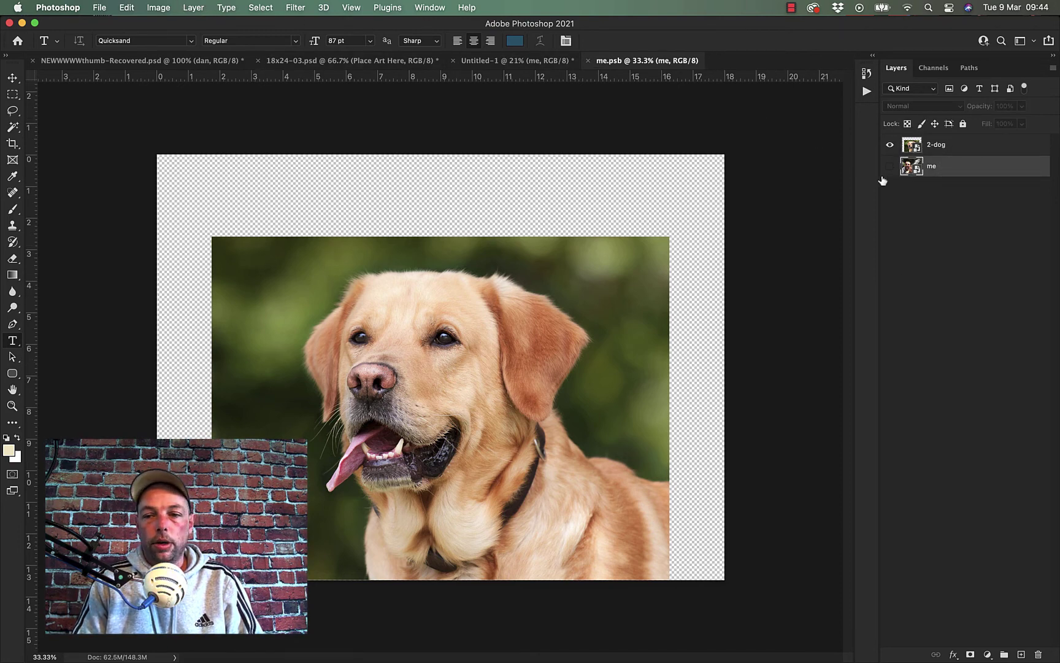
{"action": "left_click", "coordinate": [194, 7]}
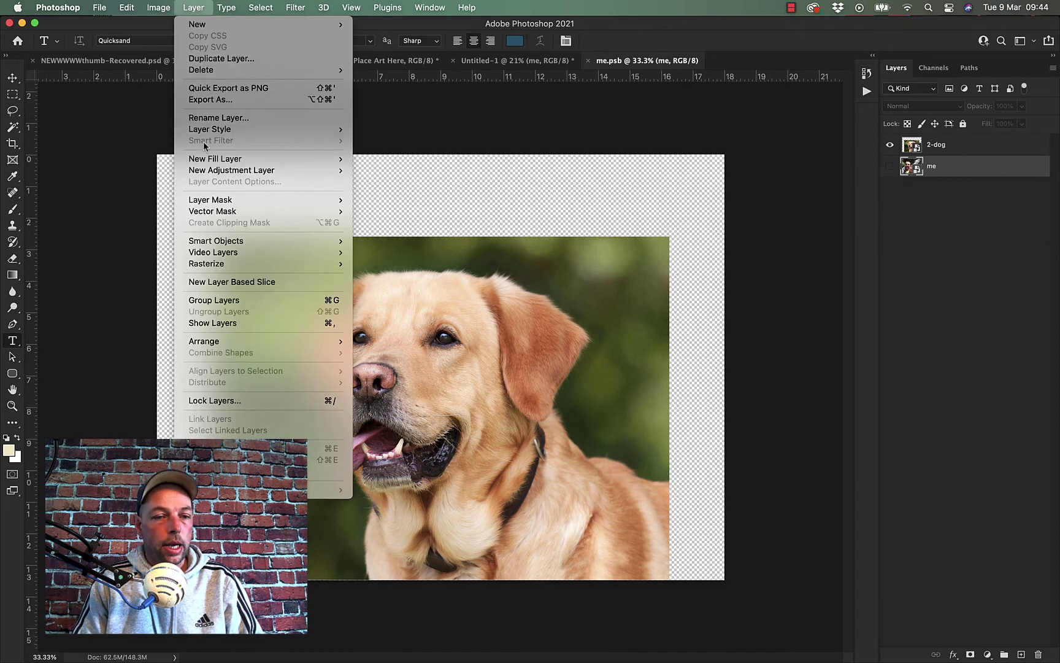
{"action": "mouse_move", "coordinate": [307, 159]}
{"action": "left_click", "coordinate": [418, 157]}
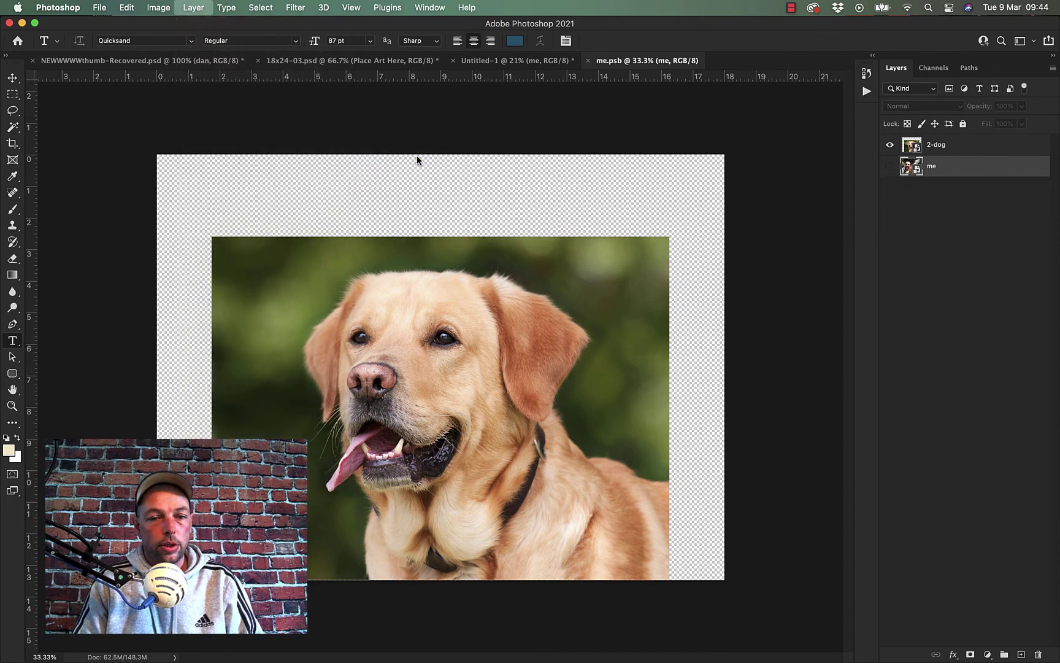
{"action": "left_click", "coordinate": [630, 277]}
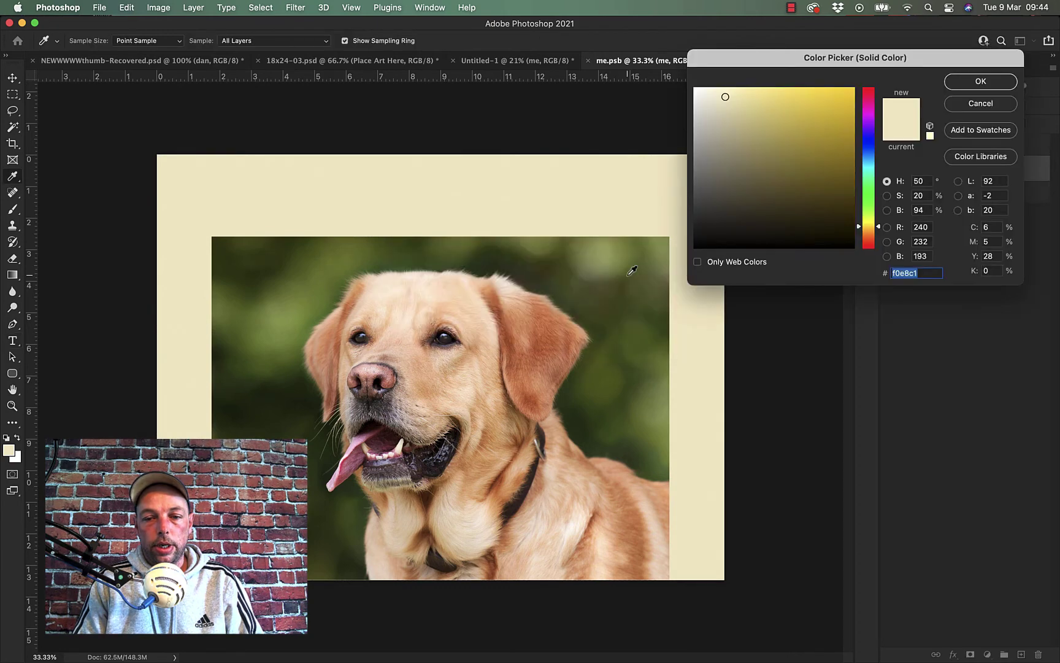
Sample olive green #68722b from the photo for the fill, then save me.psb.
{"action": "left_click", "coordinate": [288, 244]}
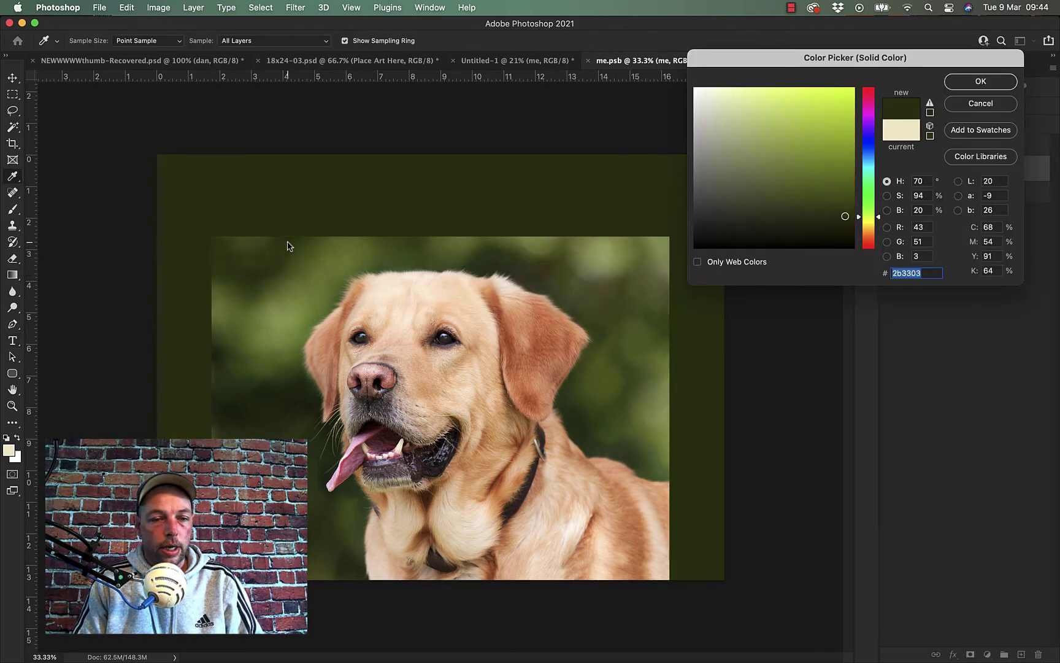
{"action": "left_click", "coordinate": [342, 248]}
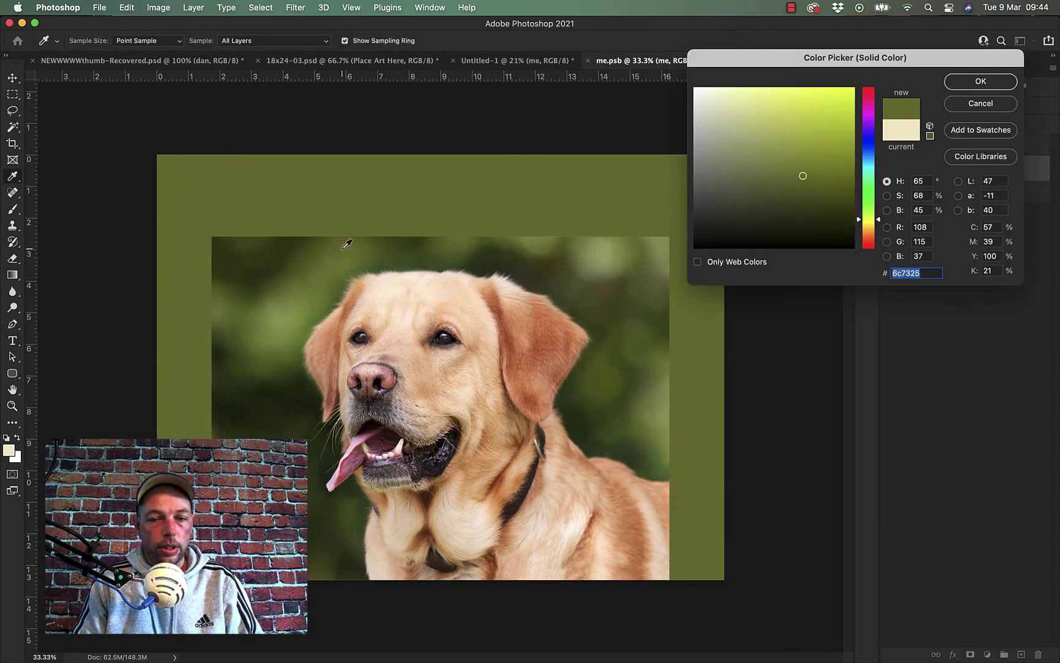
{"action": "left_click", "coordinate": [265, 266]}
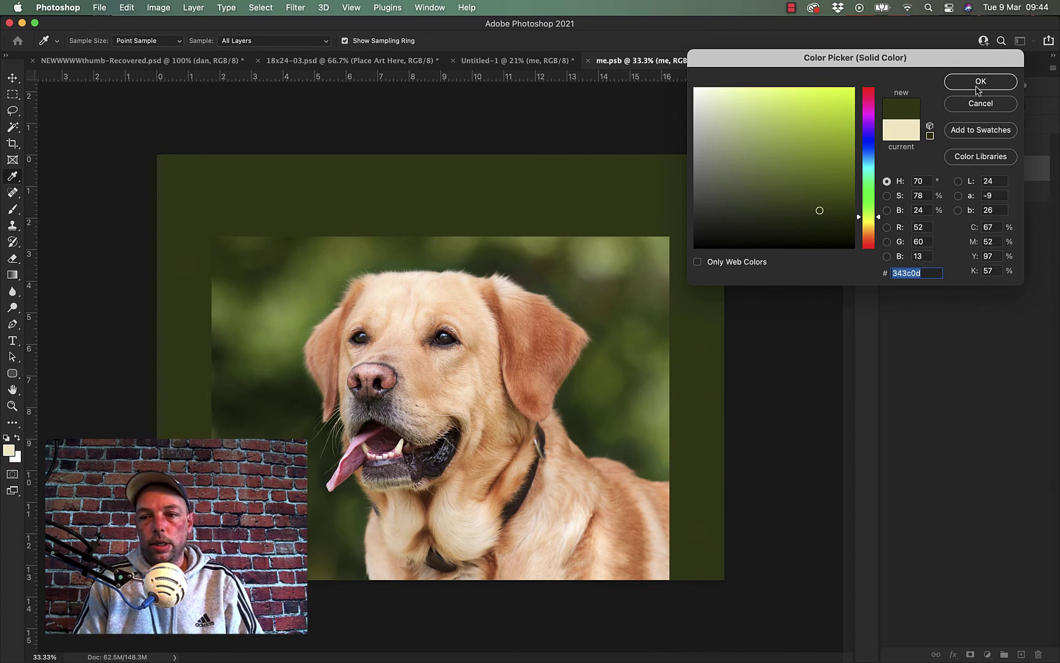
{"action": "left_click", "coordinate": [622, 249]}
{"action": "left_click", "coordinate": [601, 254]}
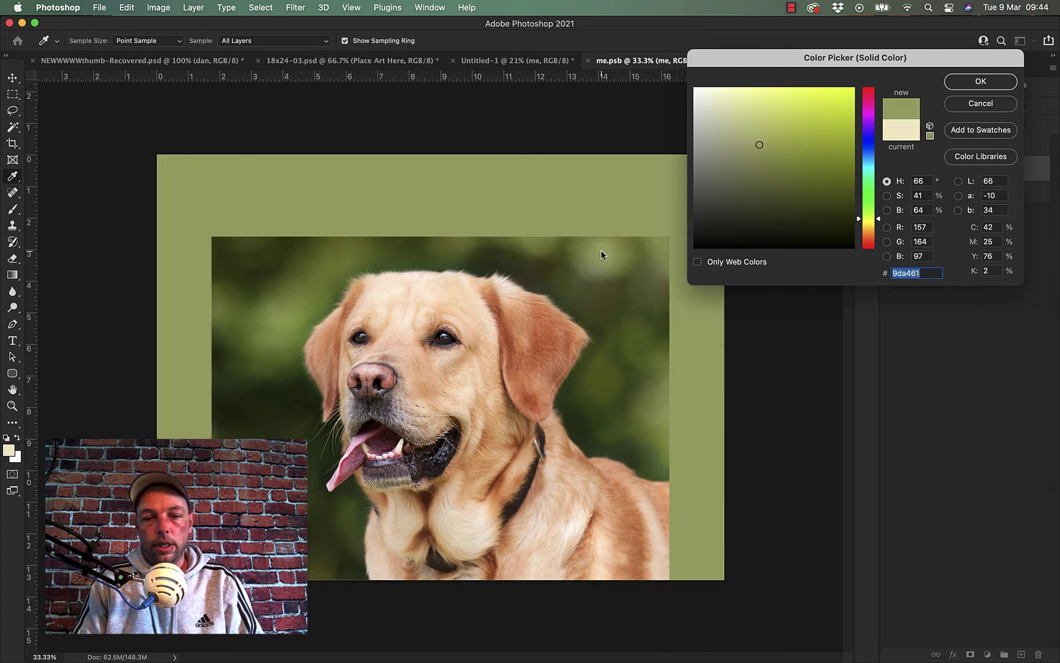
{"action": "left_click", "coordinate": [638, 245]}
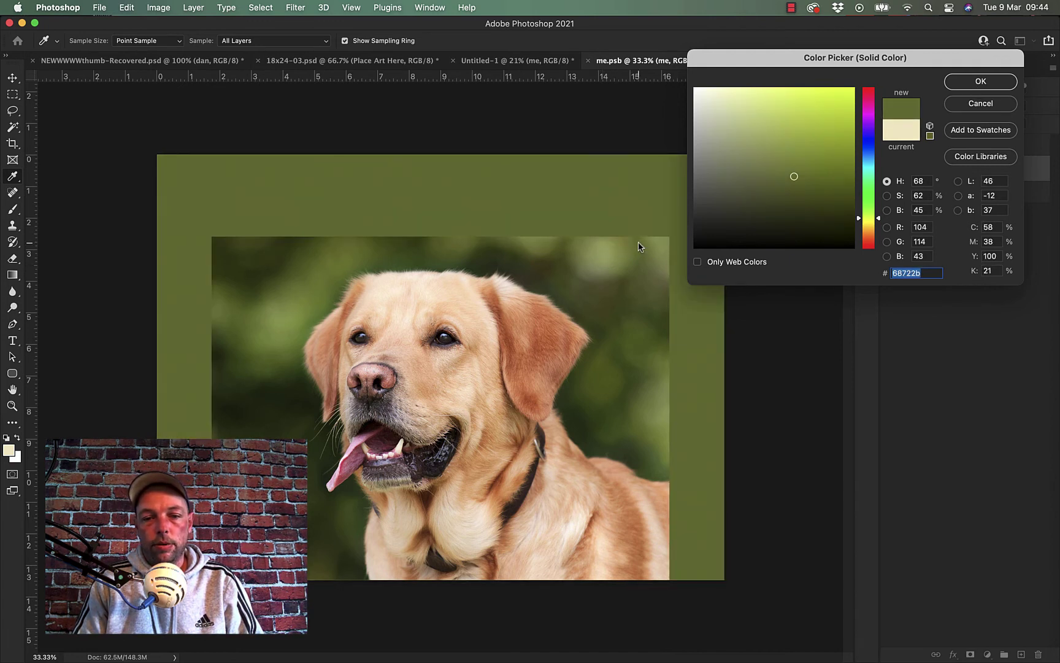
{"action": "left_click", "coordinate": [999, 80]}
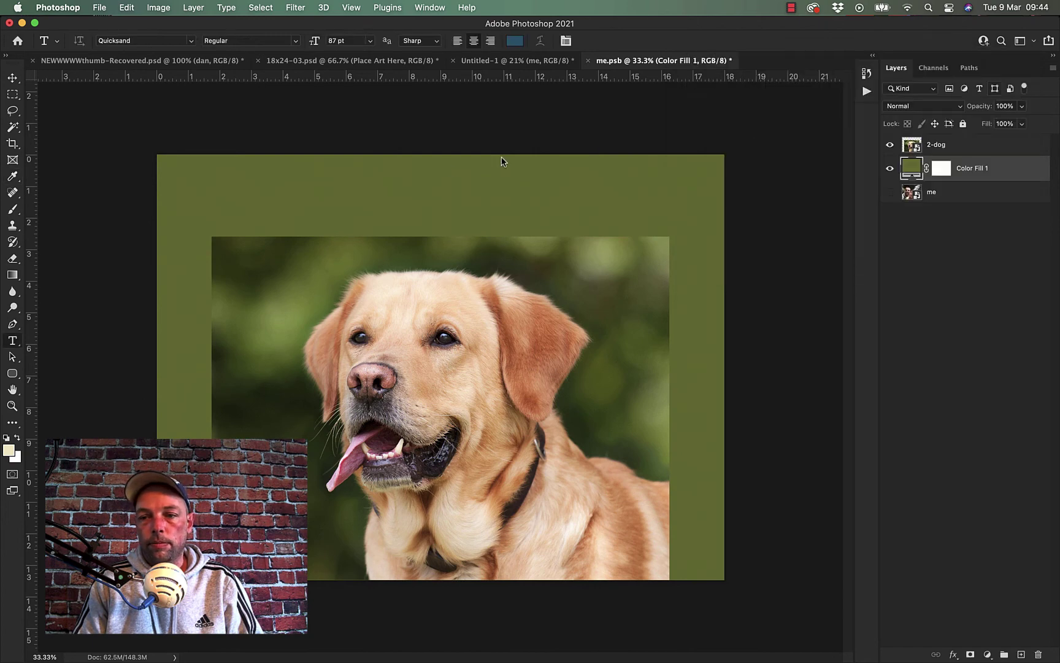
{"action": "left_click", "coordinate": [589, 64]}
{"action": "left_click", "coordinate": [539, 251]}
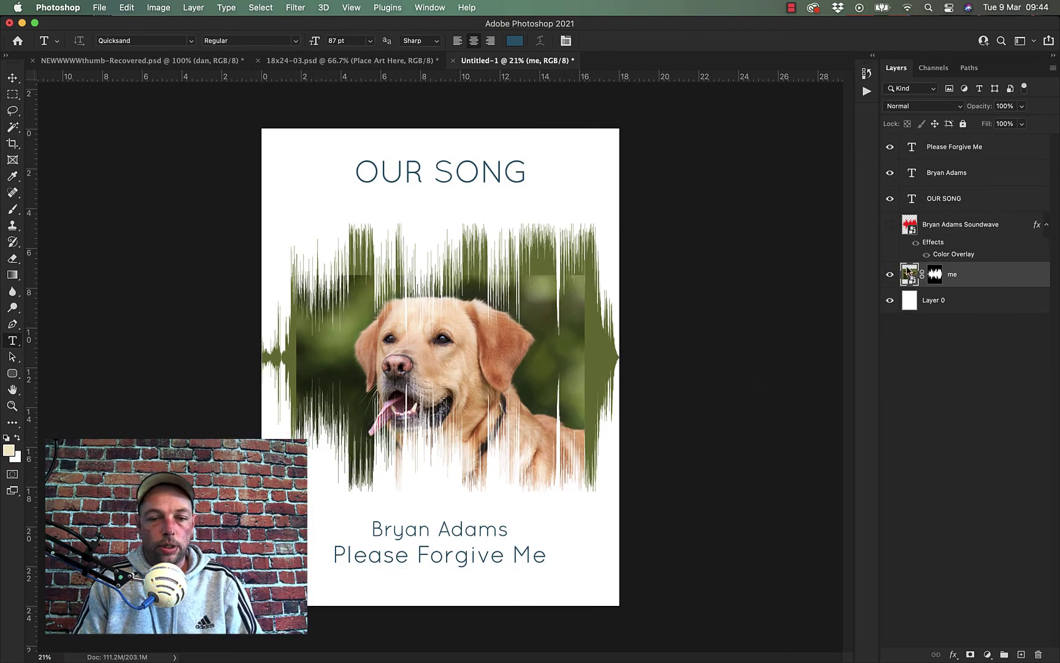
Reopen the 'me' smart object contents for editing.
{"action": "double_click", "coordinate": [907, 270]}
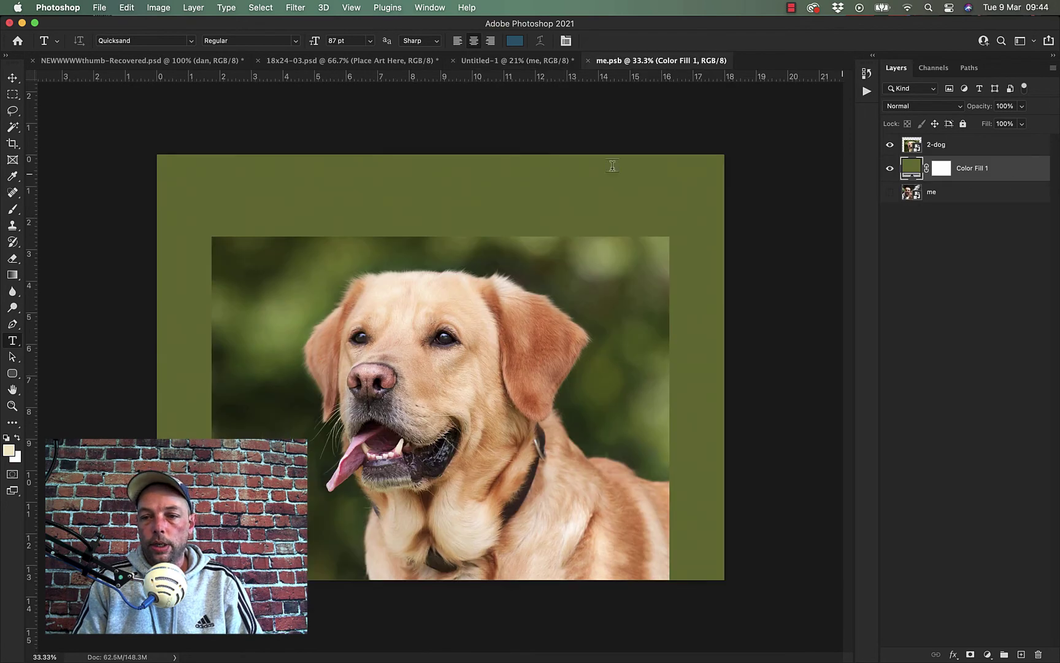
{"action": "left_click", "coordinate": [127, 8]}
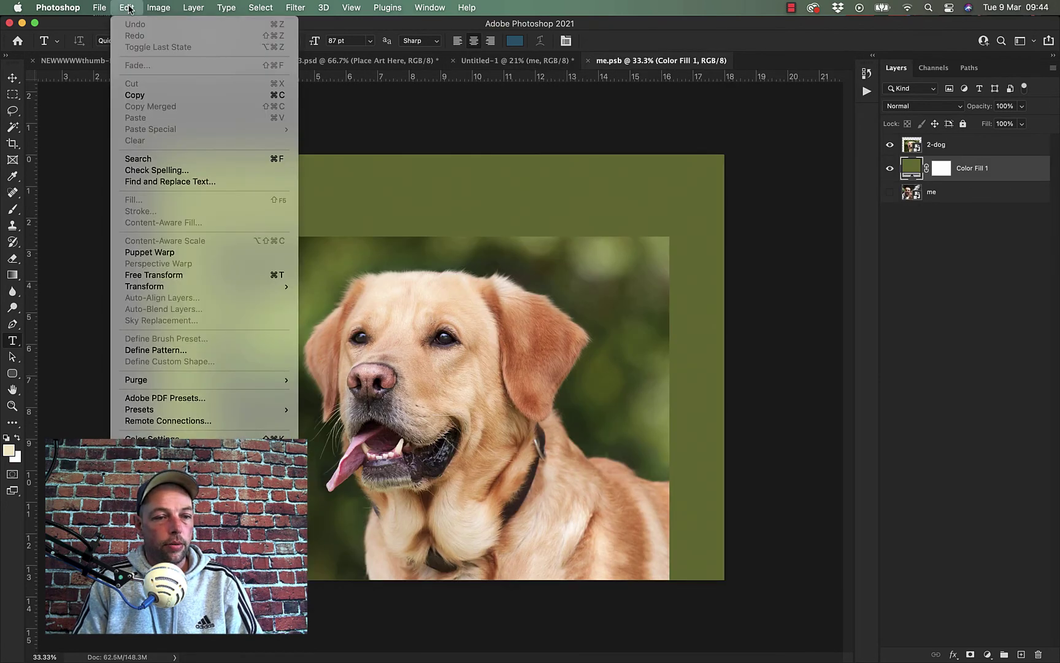
{"action": "mouse_move", "coordinate": [159, 8]}
{"action": "left_click", "coordinate": [1020, 180]}
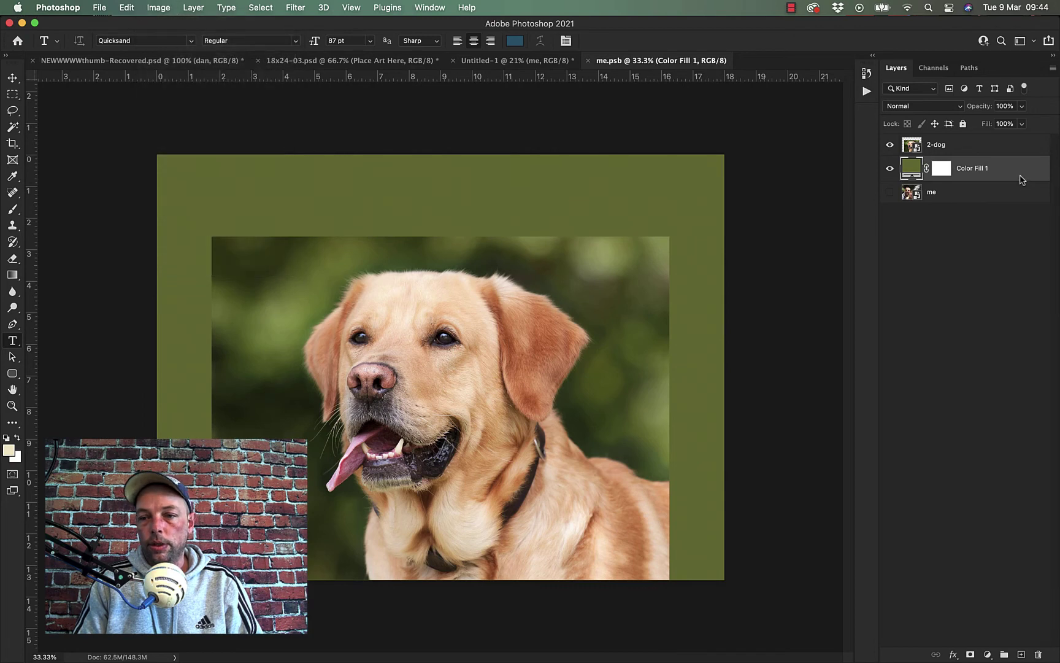
Convert the Color Fill 1 layer into a smart object.
{"action": "right_click", "coordinate": [1017, 175]}
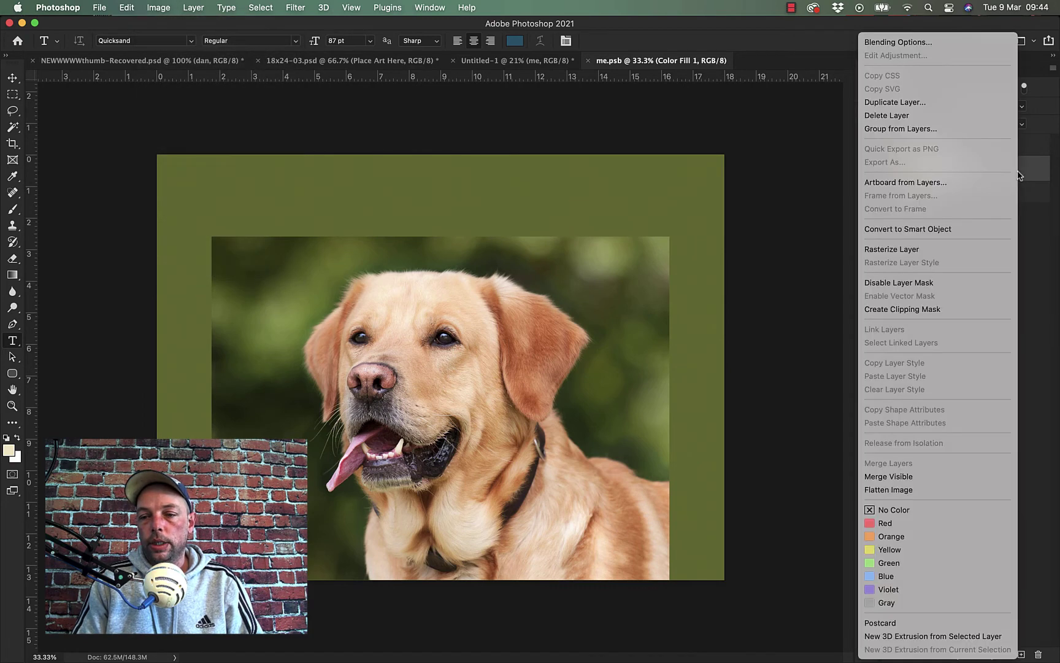
{"action": "left_click", "coordinate": [900, 249]}
{"action": "left_click", "coordinate": [952, 248]}
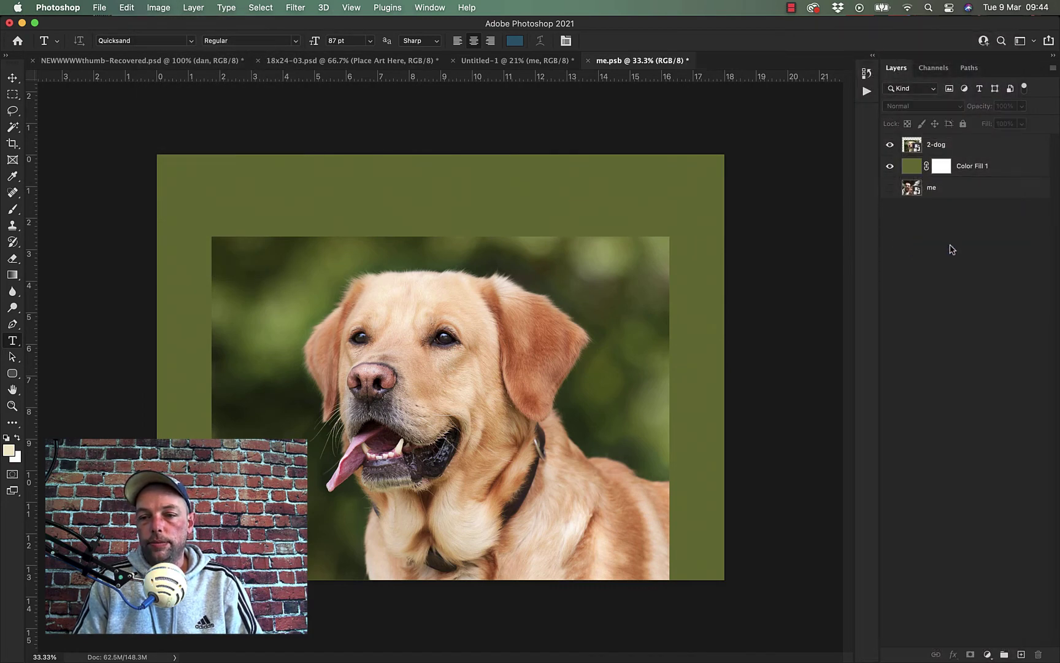
{"action": "right_click", "coordinate": [1019, 174]}
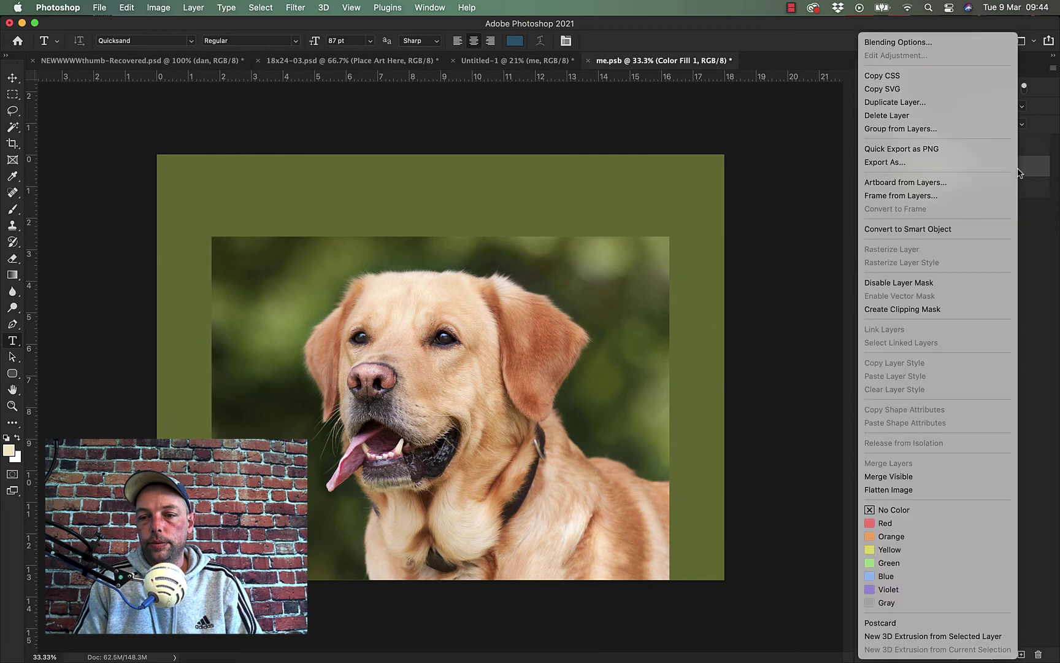
{"action": "left_click", "coordinate": [901, 234]}
{"action": "left_click", "coordinate": [950, 326]}
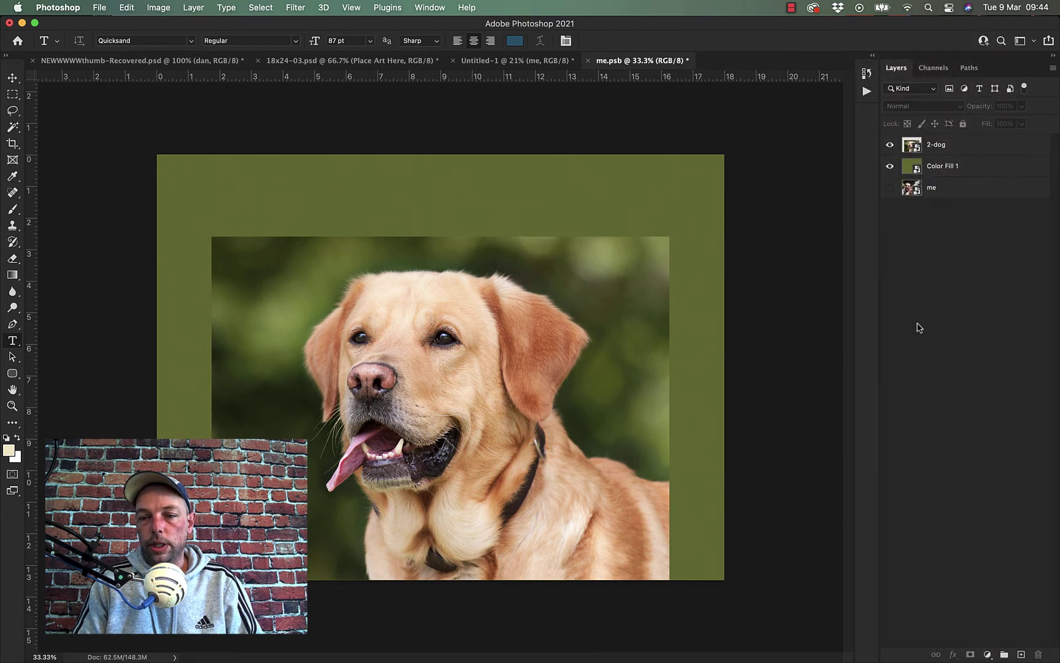
{"action": "left_click", "coordinate": [985, 172]}
{"action": "left_click", "coordinate": [126, 8]}
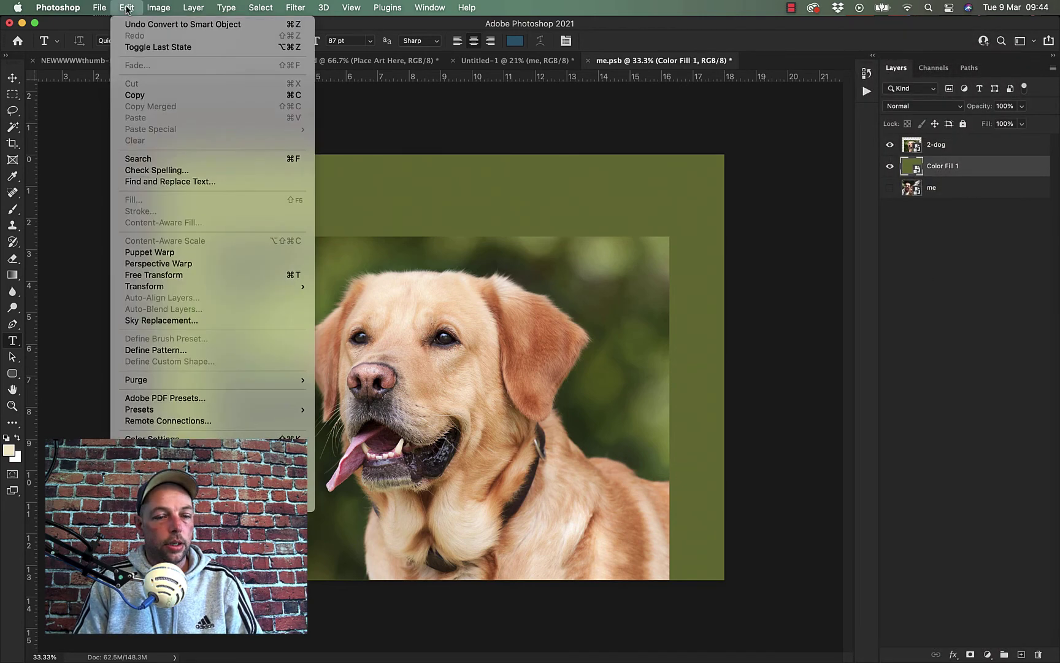
{"action": "left_click", "coordinate": [528, 211]}
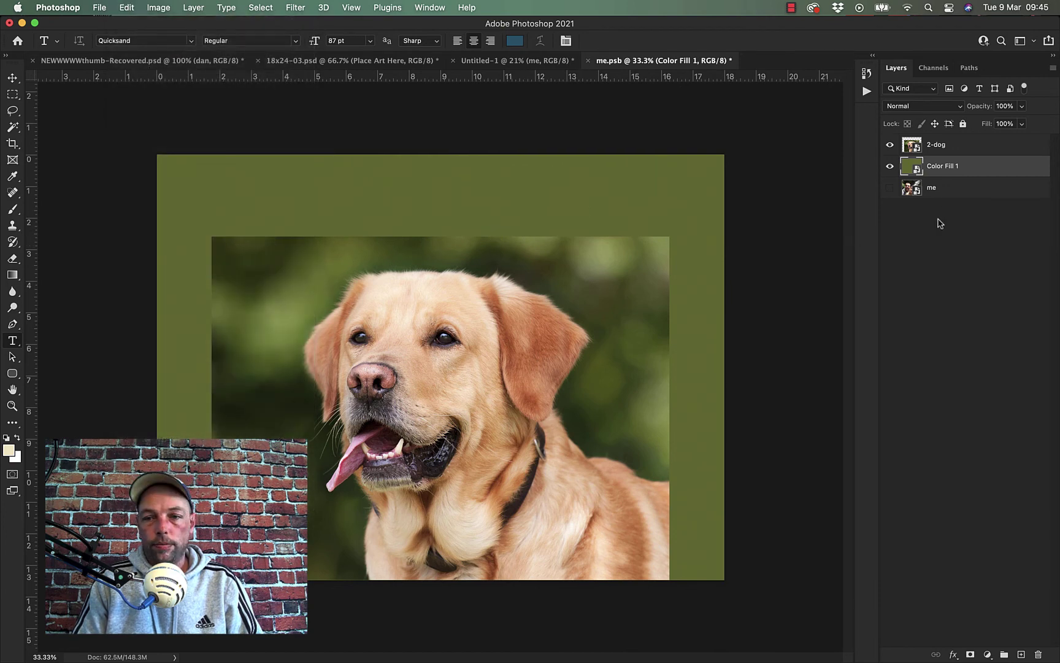
Attempt a rectangular marquee selection at the canvas's top-left, dismissing the no-pixels warning.
{"action": "left_click", "coordinate": [12, 96]}
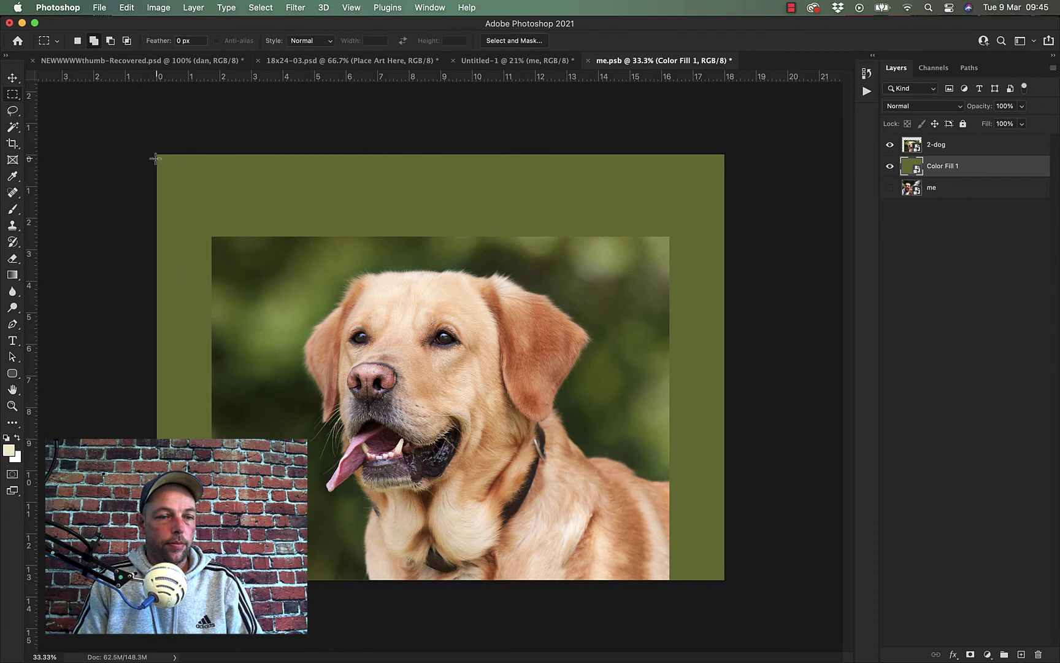
{"action": "mouse_move", "coordinate": [156, 153]}
{"action": "left_mouse_down"}
{"action": "mouse_move", "coordinate": [541, 494]}
{"action": "mouse_move", "coordinate": [150, 175]}
{"action": "left_mouse_up"}
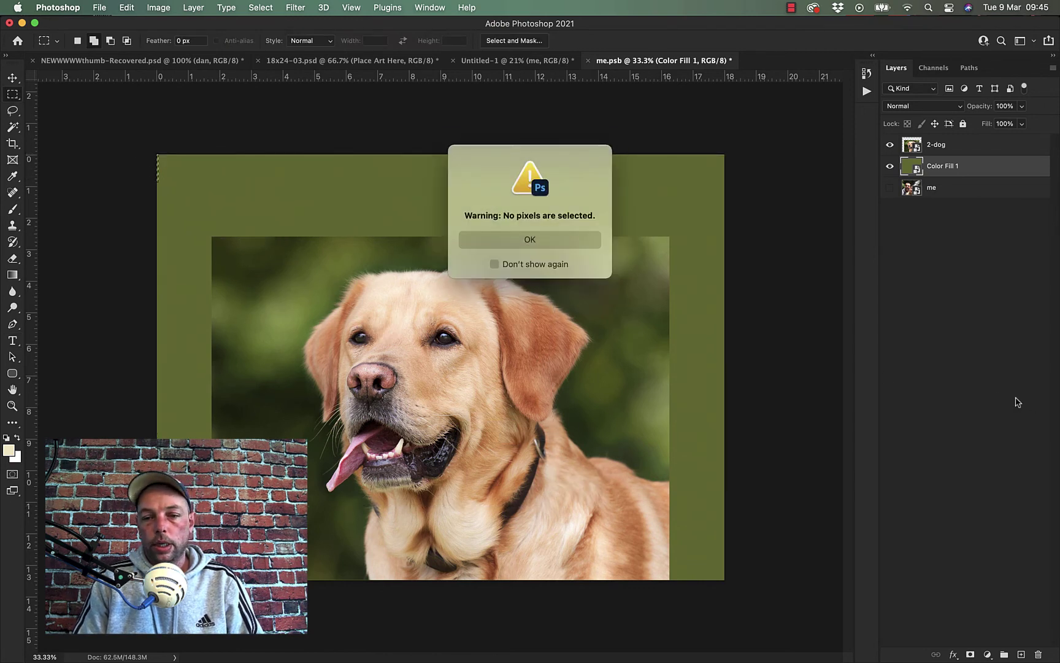
{"action": "key", "text": "Return"}
{"action": "left_click", "coordinate": [999, 310]}
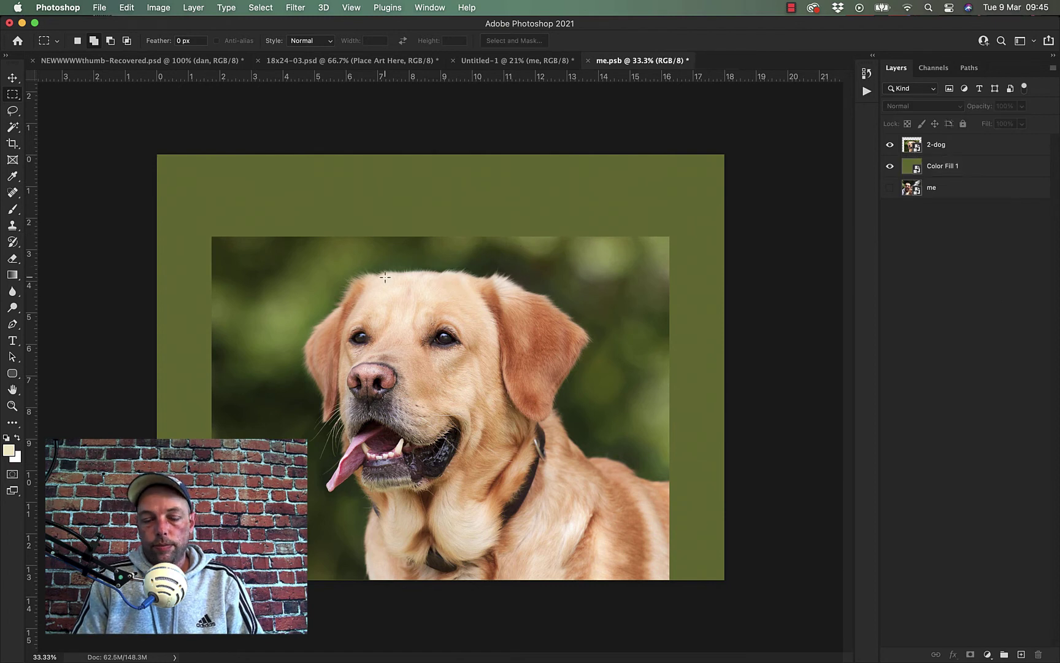
Set the Eraser to 0% hardness and select the 2-dog layer.
{"action": "left_click", "coordinate": [14, 259]}
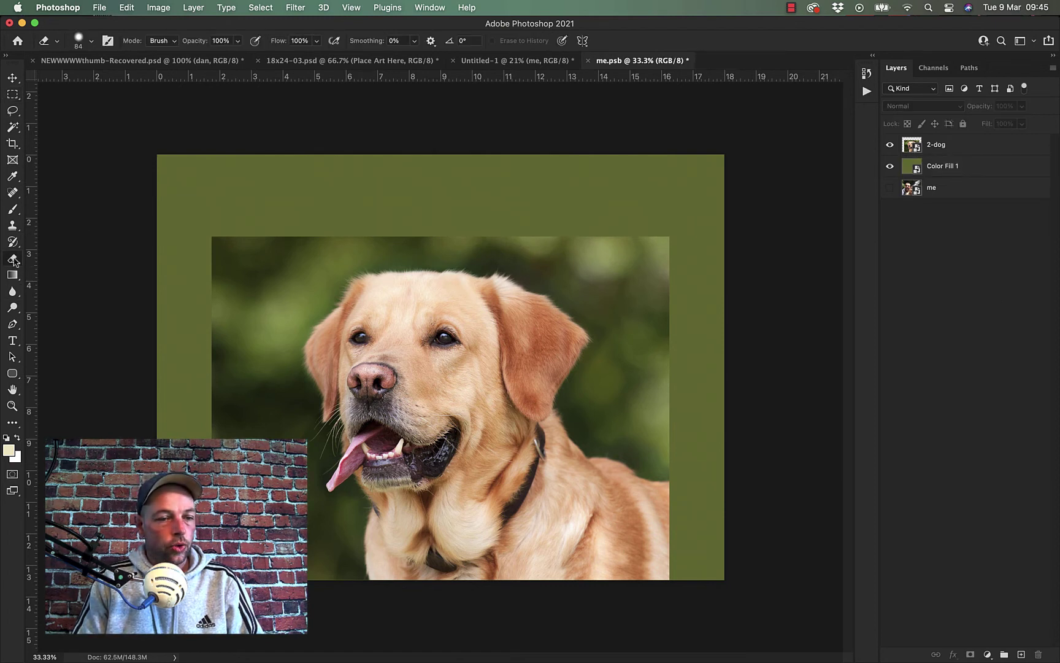
{"action": "left_click", "coordinate": [90, 41]}
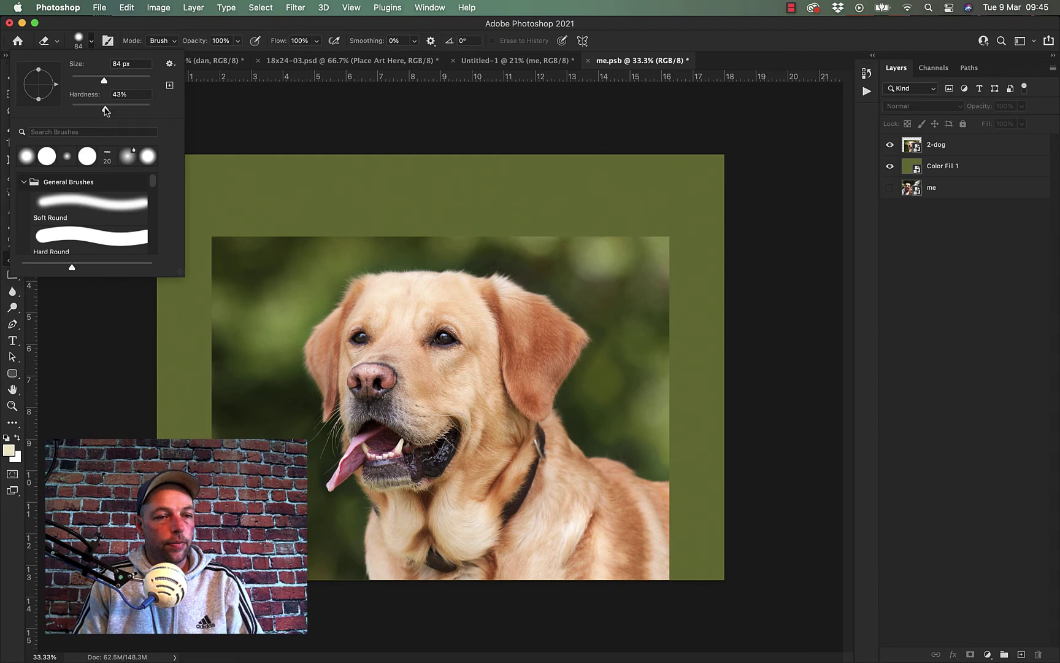
{"action": "left_click_drag", "start_coordinate": [105, 110], "coordinate": [43, 114]}
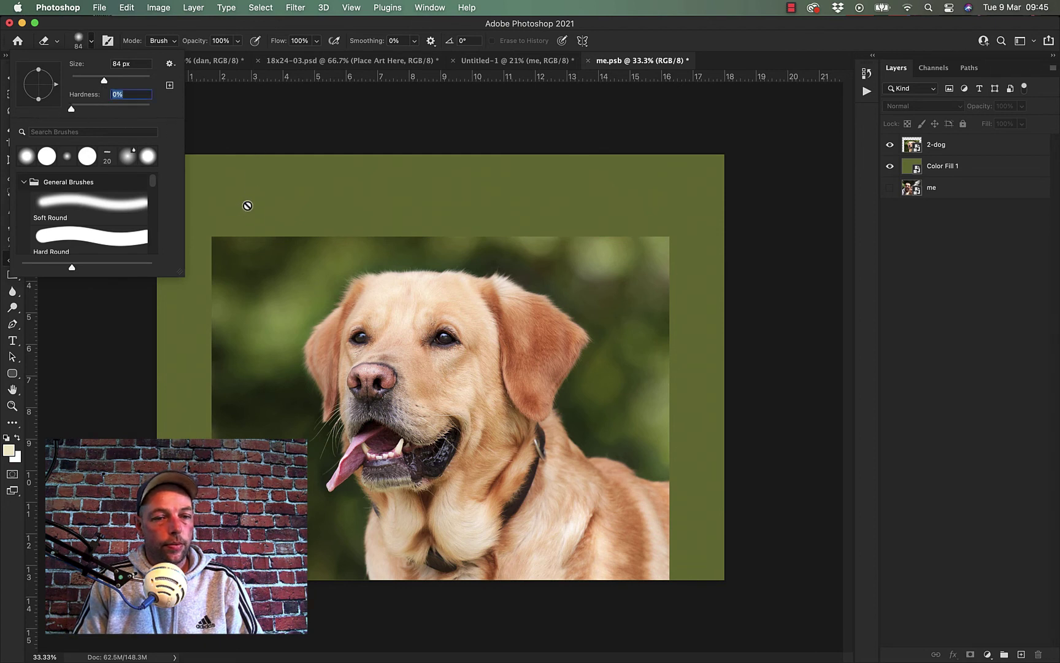
{"action": "left_click", "coordinate": [958, 150]}
{"action": "left_click", "coordinate": [961, 153]}
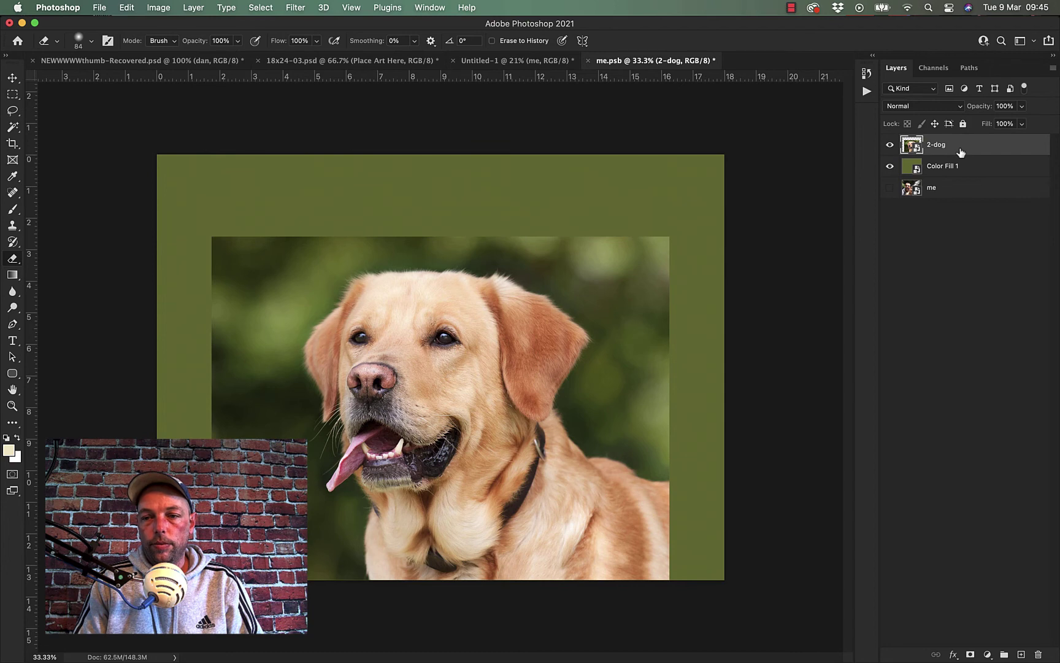
{"action": "right_click", "coordinate": [974, 149]}
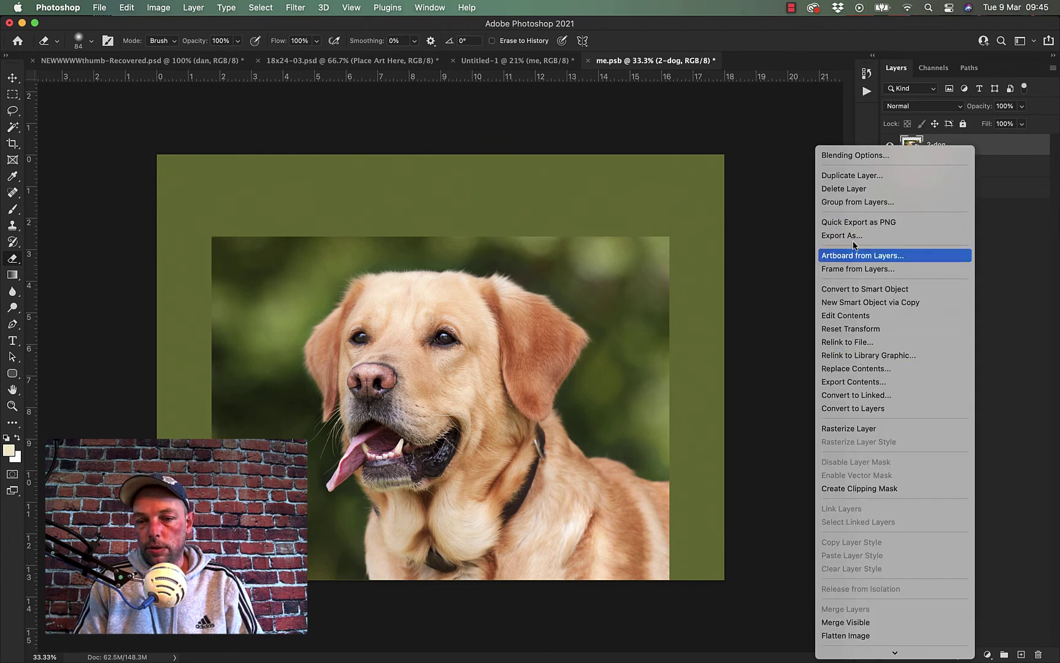
Rasterize the 2-dog layer and softly erase its top-left corner and left edge.
{"action": "left_click", "coordinate": [836, 429]}
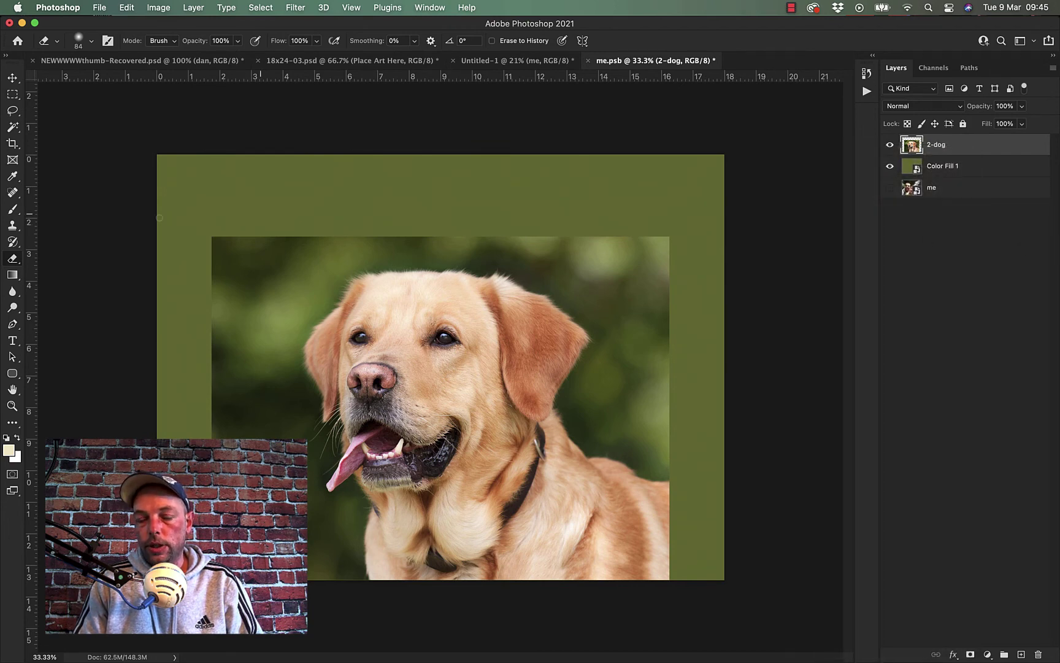
{"action": "left_click", "coordinate": [58, 43]}
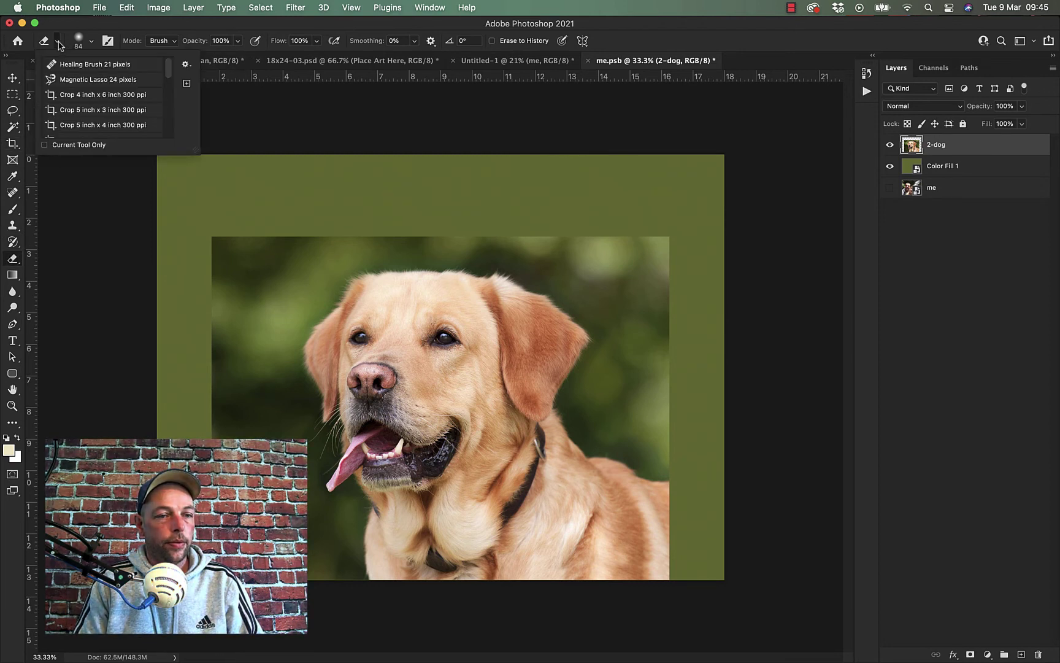
{"action": "left_click", "coordinate": [79, 40]}
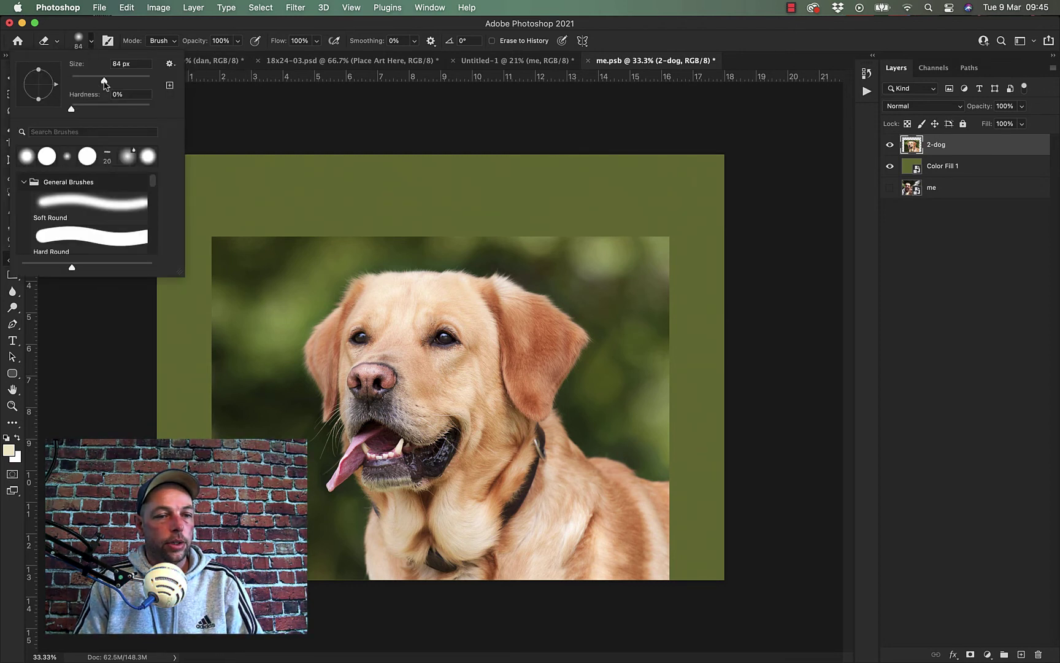
{"action": "left_click", "coordinate": [220, 227]}
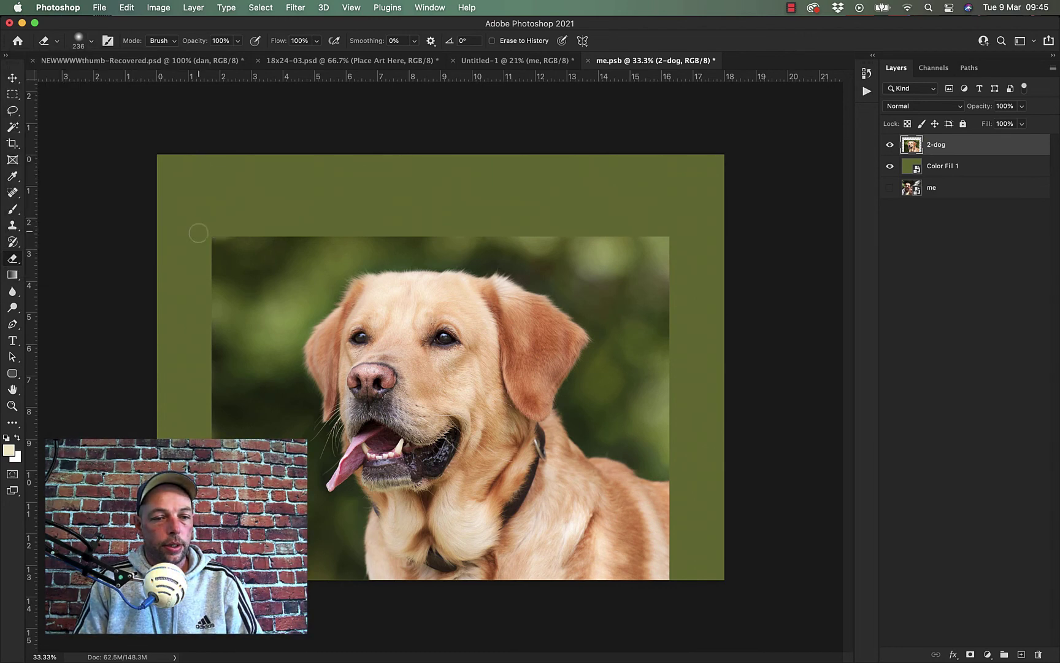
{"action": "mouse_move", "coordinate": [201, 238]}
{"action": "left_mouse_down"}
{"action": "mouse_move", "coordinate": [211, 237]}
{"action": "mouse_move", "coordinate": [198, 301]}
{"action": "left_mouse_up"}
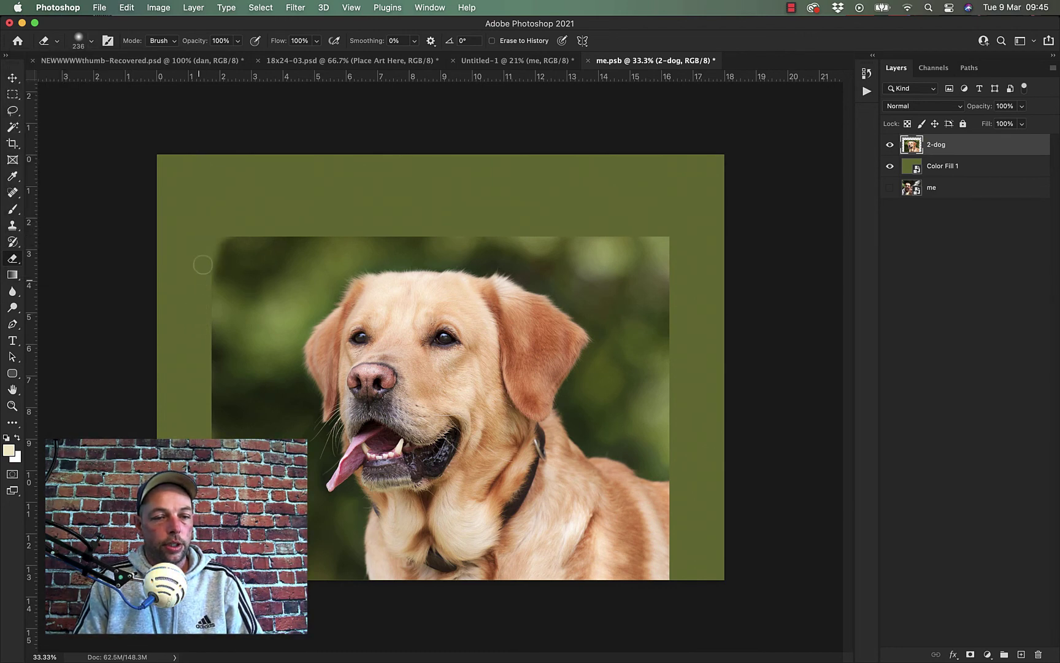
{"action": "left_click_drag", "start_coordinate": [205, 258], "coordinate": [209, 436]}
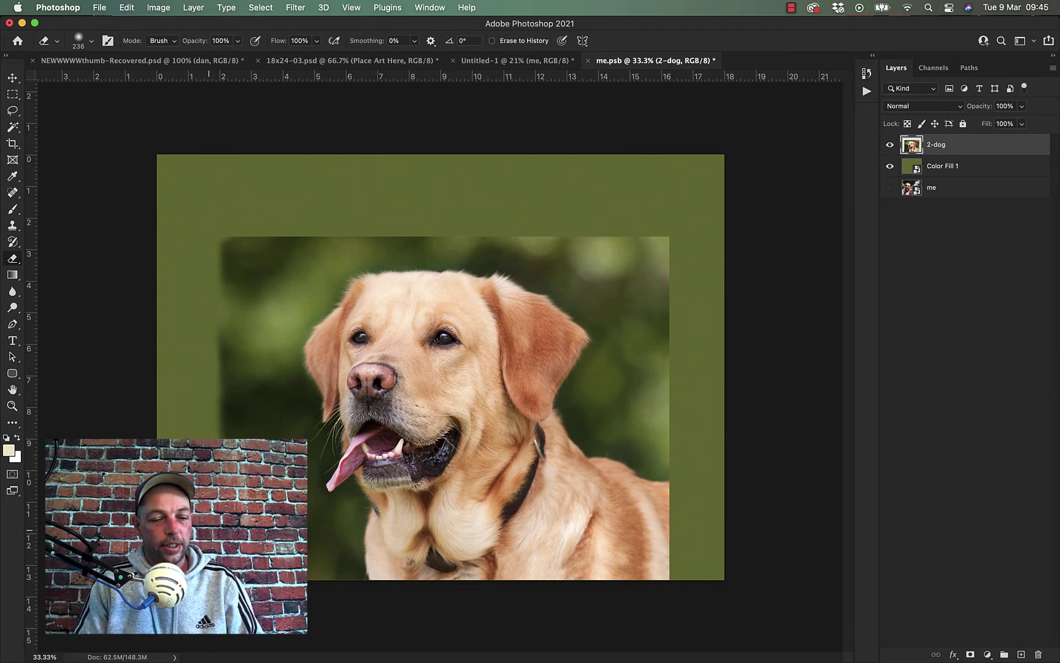
{"action": "mouse_move", "coordinate": [208, 436]}
{"action": "left_mouse_down"}
{"action": "mouse_move", "coordinate": [214, 287]}
{"action": "mouse_move", "coordinate": [240, 230]}
{"action": "left_mouse_up"}
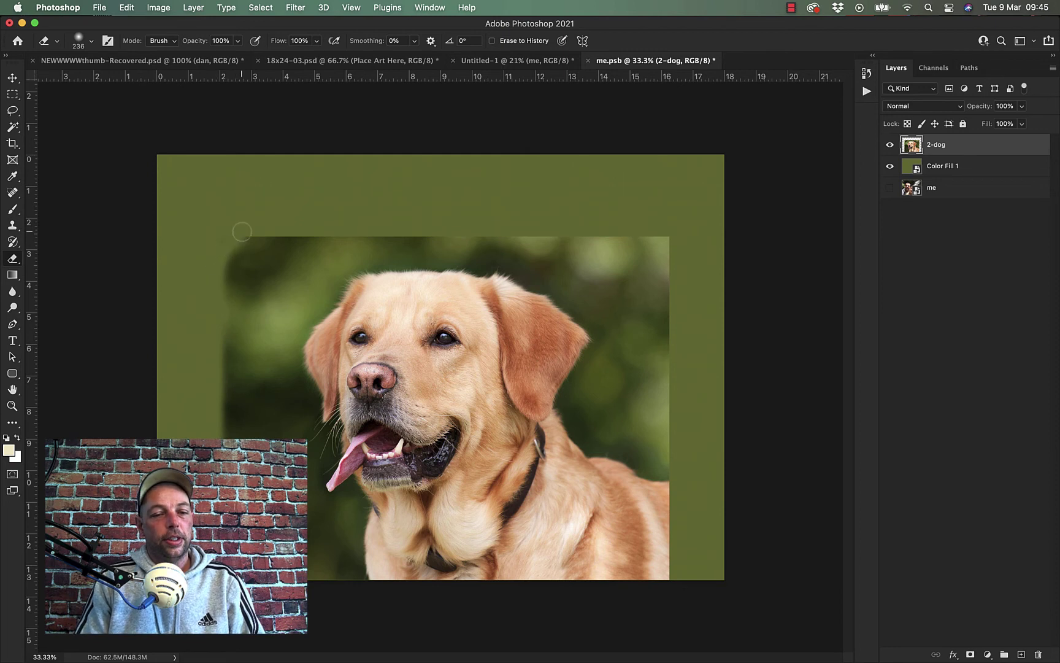
Erase with a 5000 px then 508 px eraser, fading the left edge and top-right corner.
{"action": "left_click", "coordinate": [91, 40]}
{"action": "left_click_drag", "start_coordinate": [98, 80], "coordinate": [150, 81]}
{"action": "key", "text": "Return"}
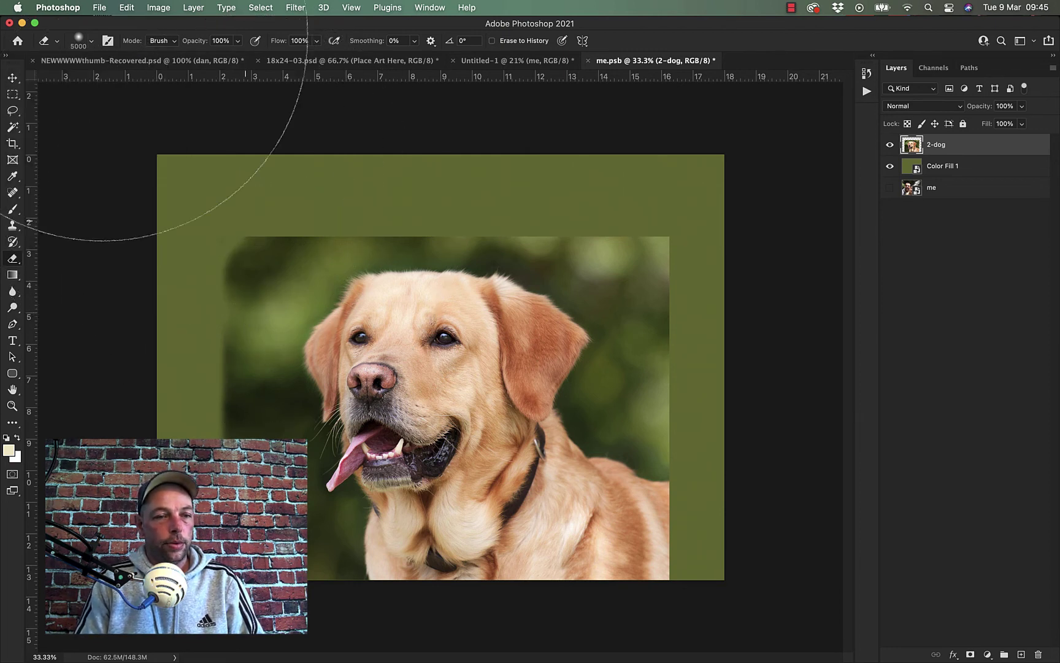
{"action": "left_click", "coordinate": [73, 25]}
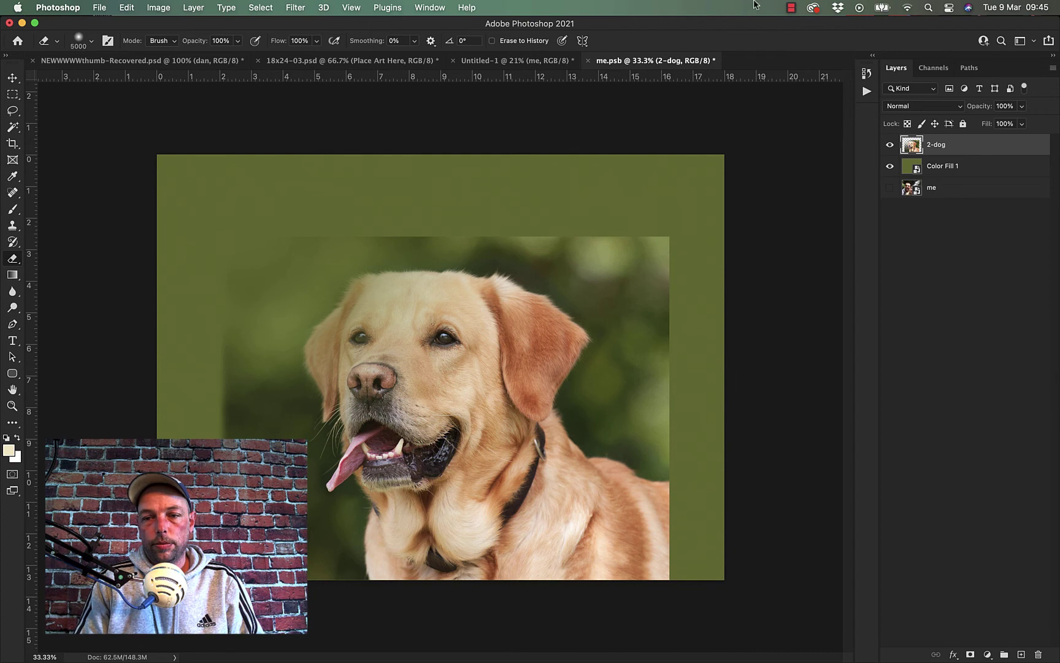
{"action": "left_click", "coordinate": [87, 41]}
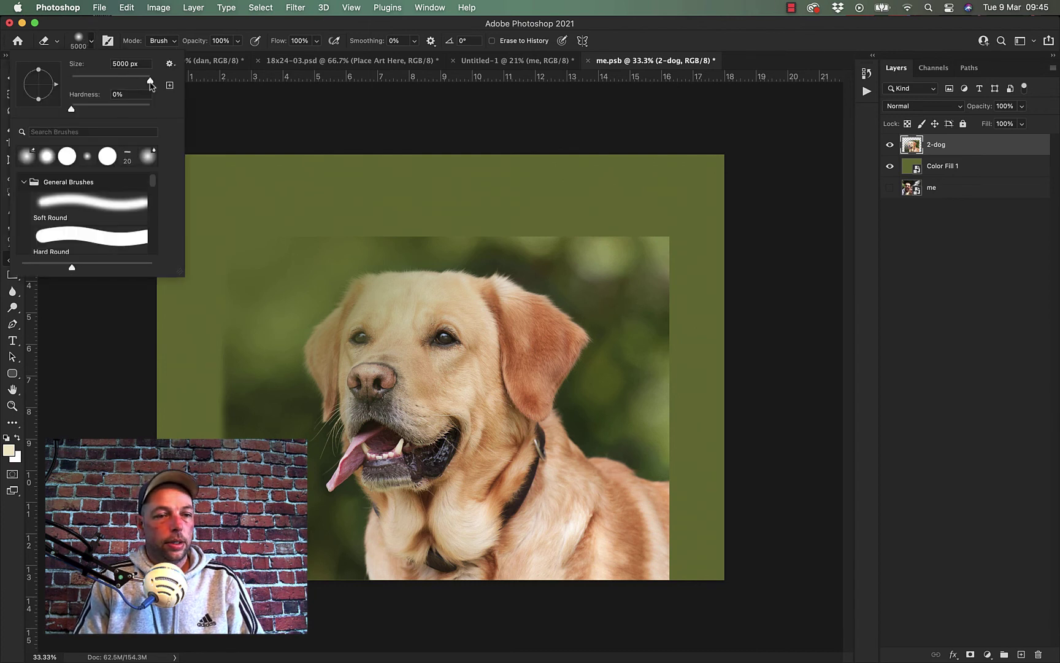
{"action": "mouse_move", "coordinate": [151, 83]}
{"action": "left_mouse_down"}
{"action": "mouse_move", "coordinate": [124, 83]}
{"action": "mouse_move", "coordinate": [142, 83]}
{"action": "left_mouse_up"}
{"action": "key", "text": "Return"}
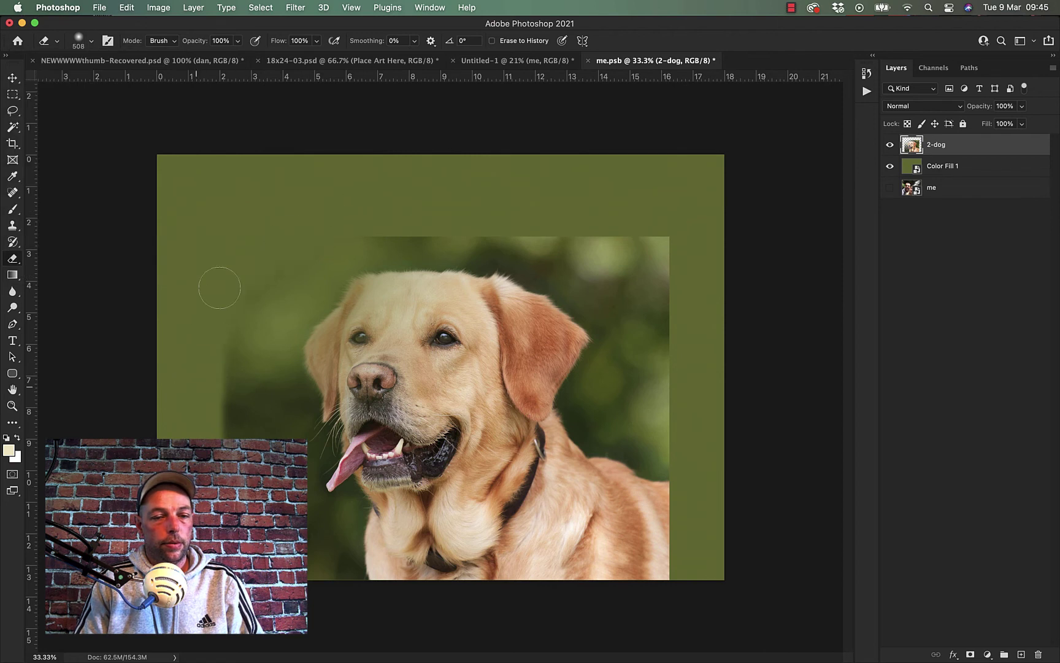
{"action": "mouse_move", "coordinate": [222, 285]}
{"action": "left_mouse_down"}
{"action": "mouse_move", "coordinate": [216, 419]}
{"action": "mouse_move", "coordinate": [284, 277]}
{"action": "left_mouse_up"}
{"action": "mouse_move", "coordinate": [634, 213]}
{"action": "left_mouse_down"}
{"action": "mouse_move", "coordinate": [681, 273]}
{"action": "mouse_move", "coordinate": [654, 241]}
{"action": "mouse_move", "coordinate": [646, 265]}
{"action": "mouse_move", "coordinate": [558, 201]}
{"action": "mouse_move", "coordinate": [356, 209]}
{"action": "mouse_move", "coordinate": [608, 225]}
{"action": "mouse_move", "coordinate": [334, 217]}
{"action": "mouse_move", "coordinate": [564, 231]}
{"action": "mouse_move", "coordinate": [616, 262]}
{"action": "mouse_move", "coordinate": [675, 332]}
{"action": "mouse_move", "coordinate": [661, 327]}
{"action": "mouse_move", "coordinate": [680, 387]}
{"action": "mouse_move", "coordinate": [669, 421]}
{"action": "mouse_move", "coordinate": [685, 570]}
{"action": "mouse_move", "coordinate": [687, 506]}
{"action": "mouse_move", "coordinate": [663, 389]}
{"action": "mouse_move", "coordinate": [629, 297]}
{"action": "mouse_move", "coordinate": [585, 247]}
{"action": "mouse_move", "coordinate": [574, 241]}
{"action": "mouse_move", "coordinate": [598, 263]}
{"action": "mouse_move", "coordinate": [529, 232]}
{"action": "mouse_move", "coordinate": [666, 327]}
{"action": "mouse_move", "coordinate": [705, 403]}
{"action": "mouse_move", "coordinate": [694, 249]}
{"action": "left_mouse_up"}
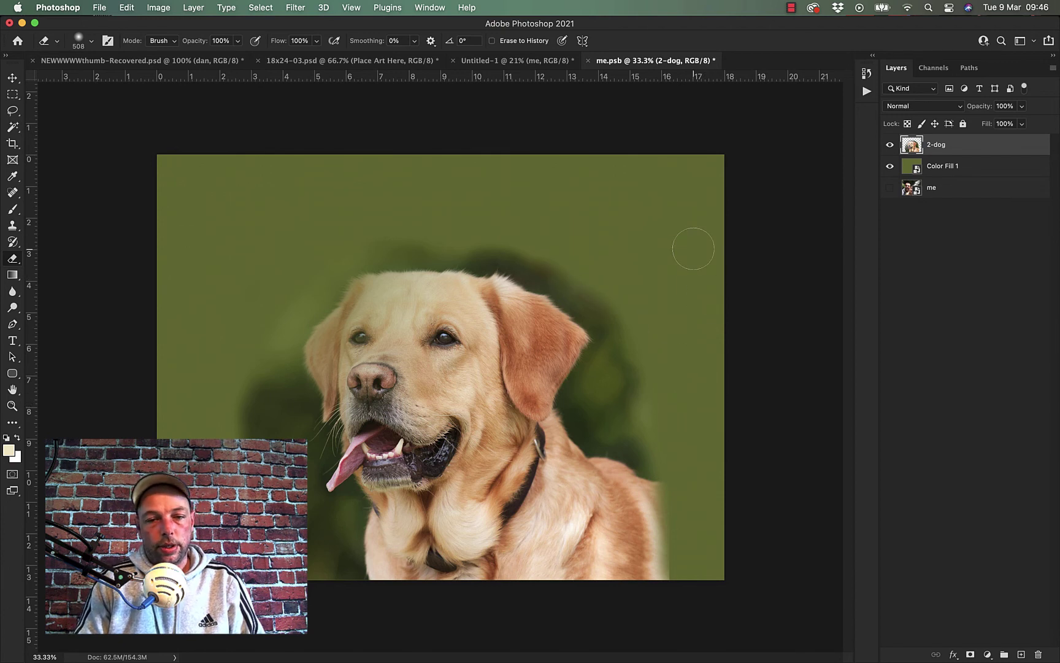
Save me.psb on closing and deselect the 'me' layer in the Untitled-1 poster.
{"action": "left_click", "coordinate": [590, 63]}
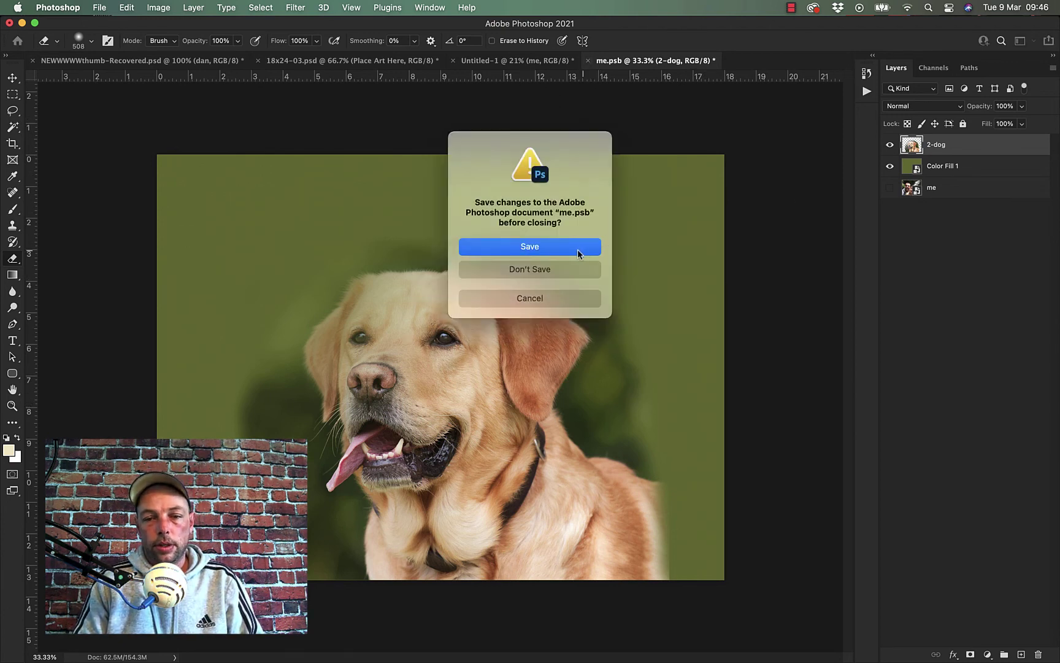
{"action": "left_click", "coordinate": [577, 249]}
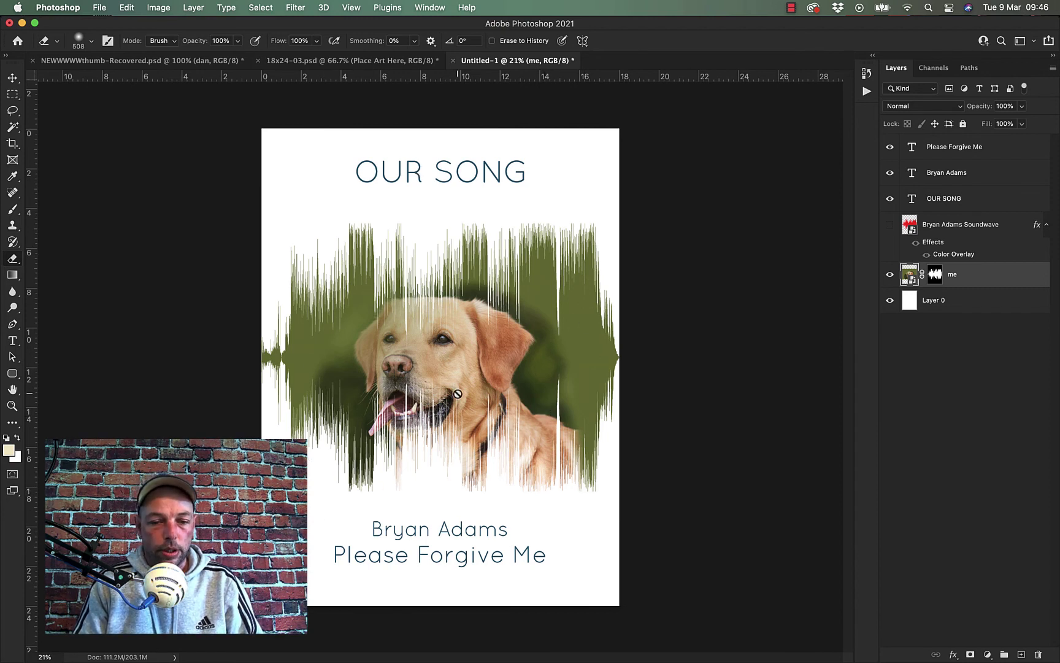
{"action": "left_click", "coordinate": [997, 381]}
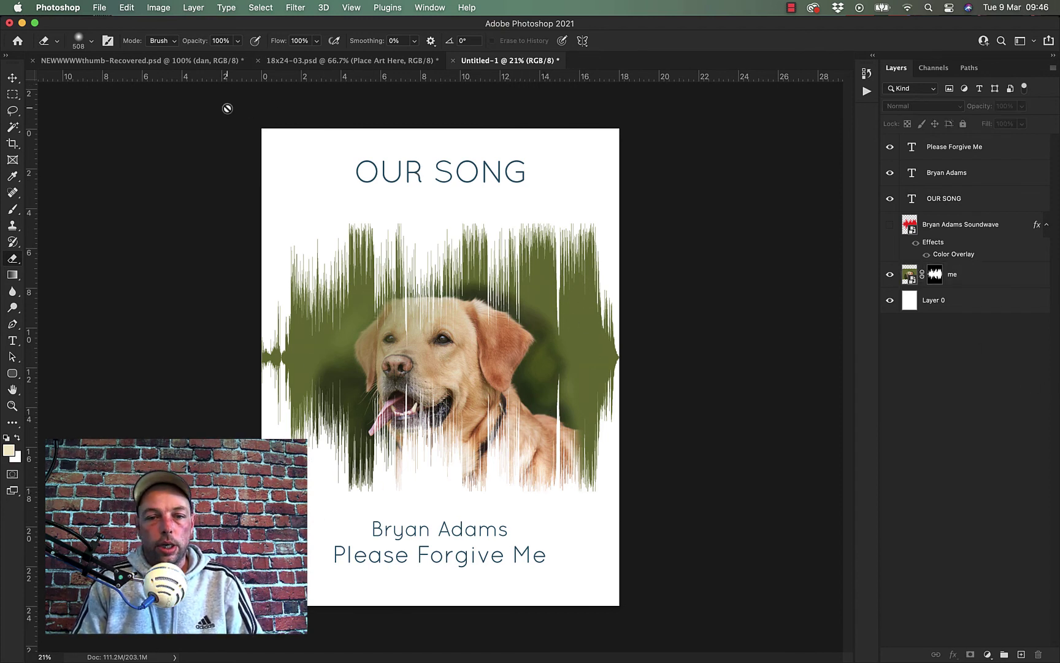
Save the poster to the Desktop as 'Test sound' in PNG format with default options.
{"action": "left_click", "coordinate": [92, 10]}
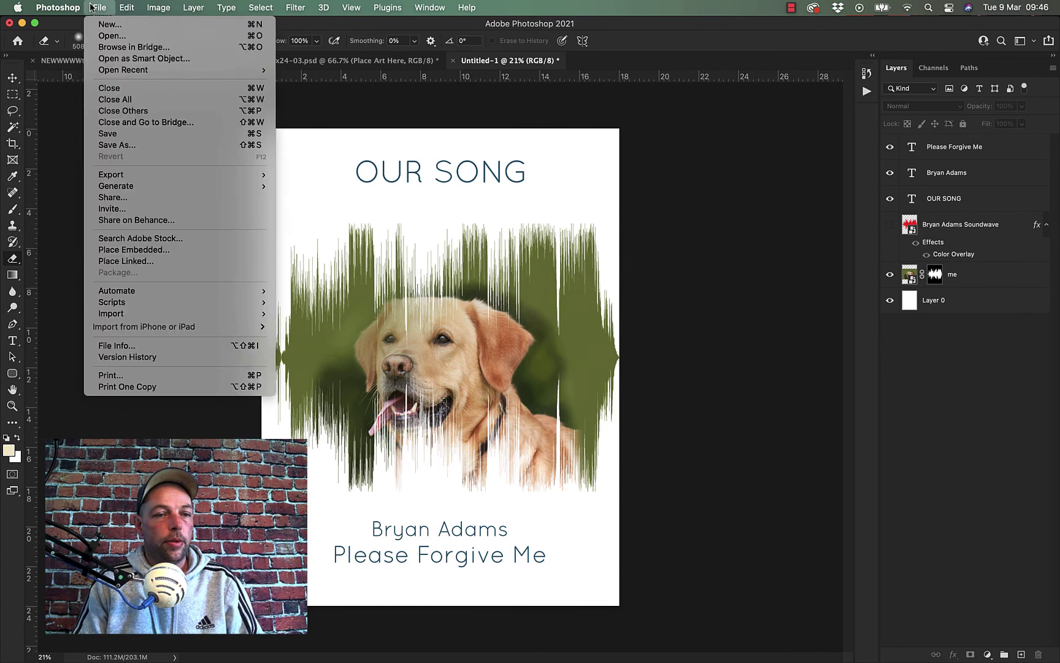
{"action": "left_click", "coordinate": [116, 144]}
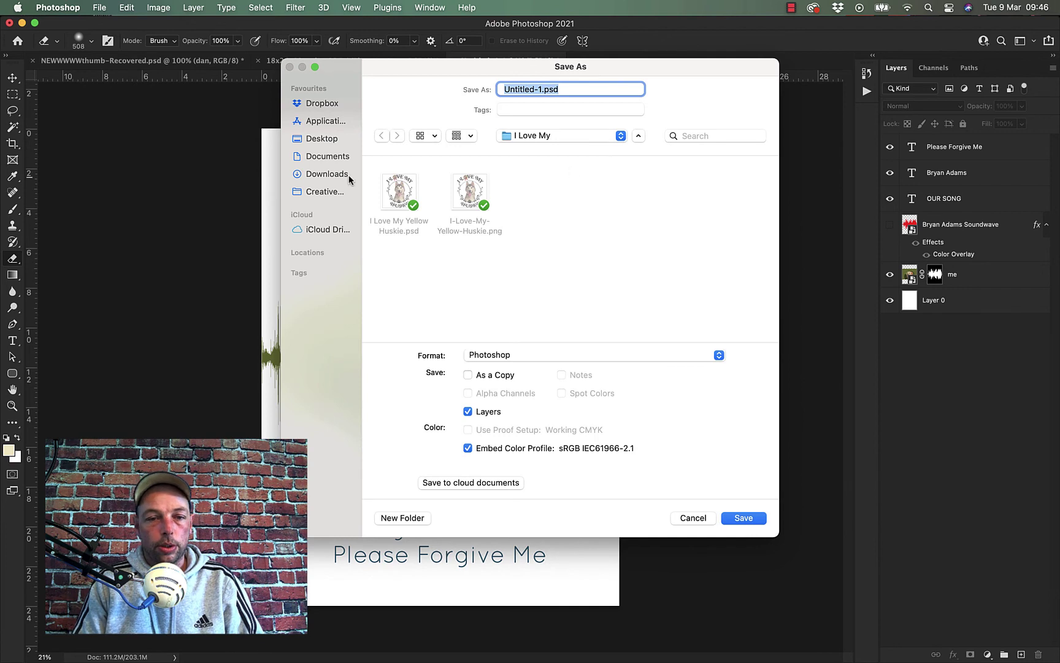
{"action": "left_click", "coordinate": [325, 139]}
{"action": "left_click", "coordinate": [540, 90]}
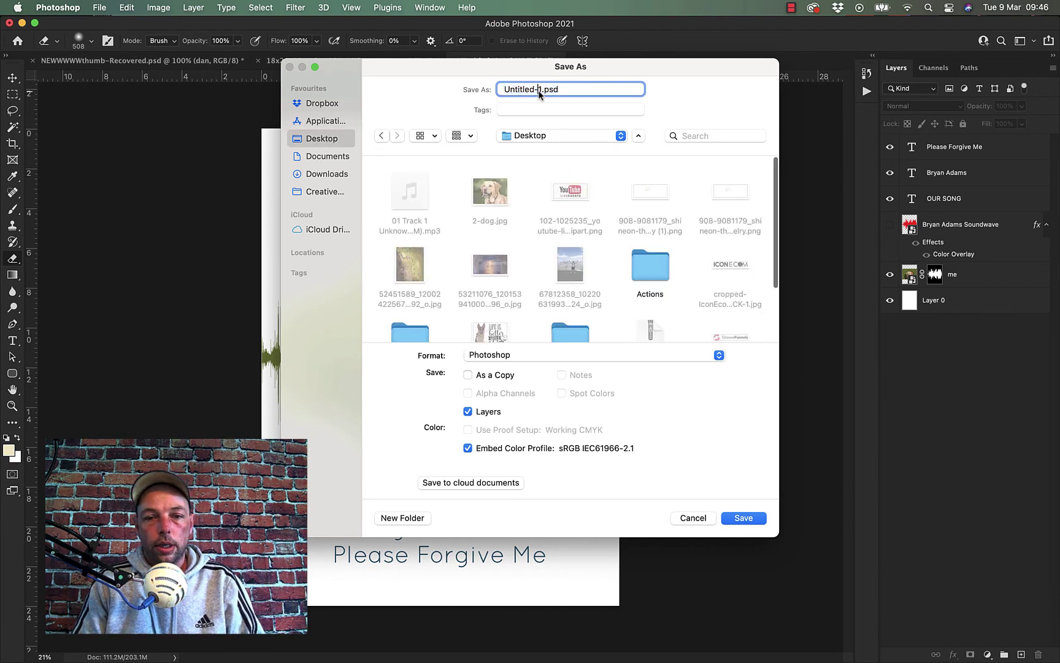
{"action": "left_click_drag", "start_coordinate": [540, 90], "coordinate": [485, 92]}
{"action": "type", "text": "T"}
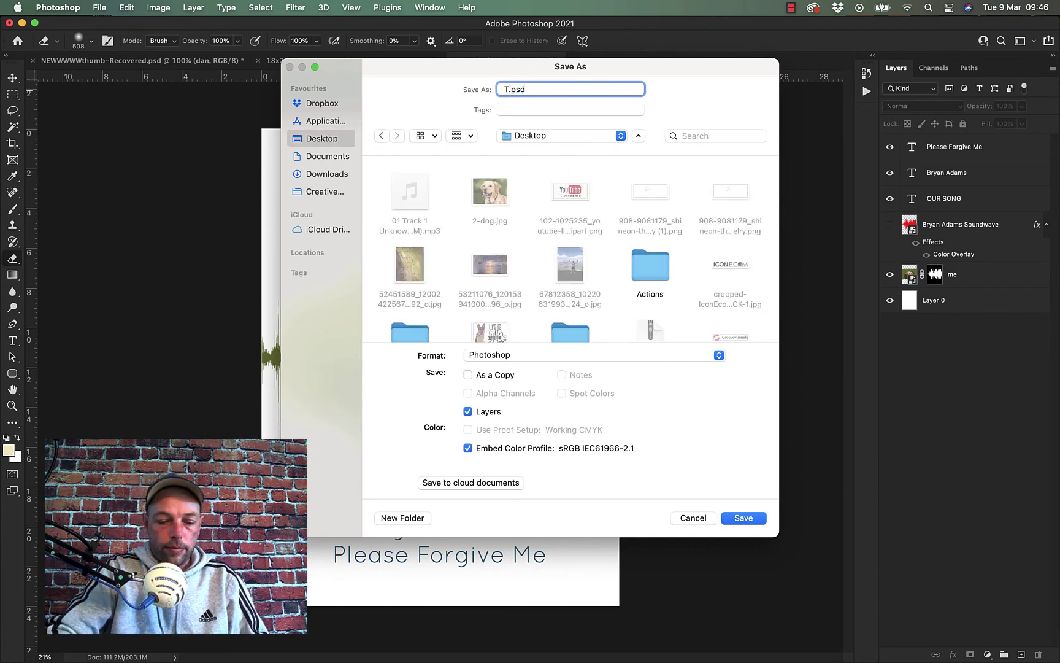
{"action": "type", "text": "est sound"}
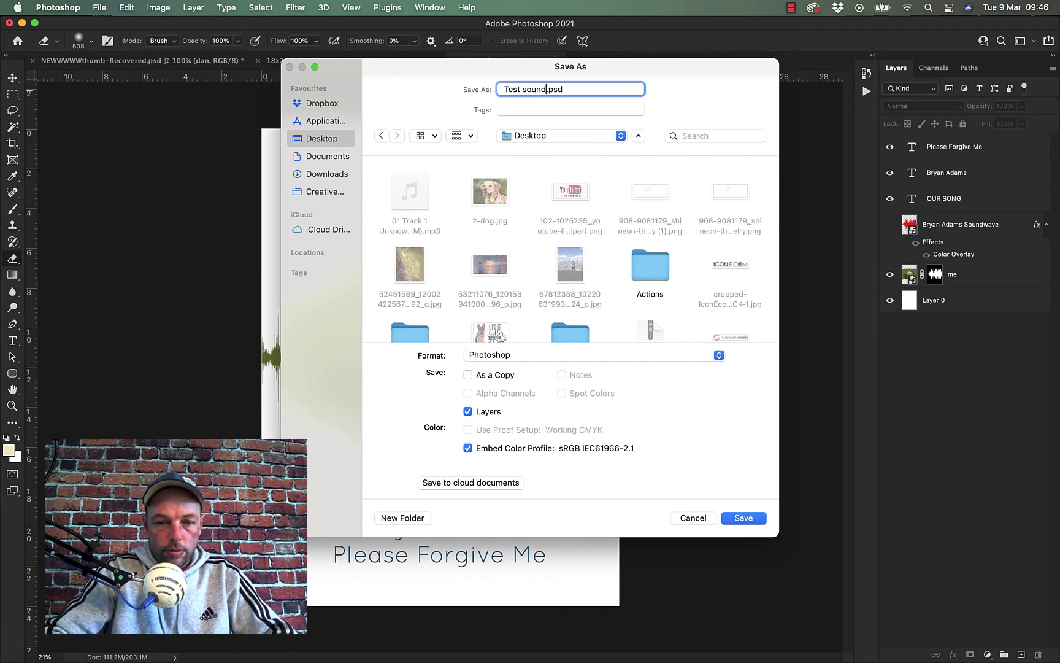
{"action": "left_click", "coordinate": [718, 356]}
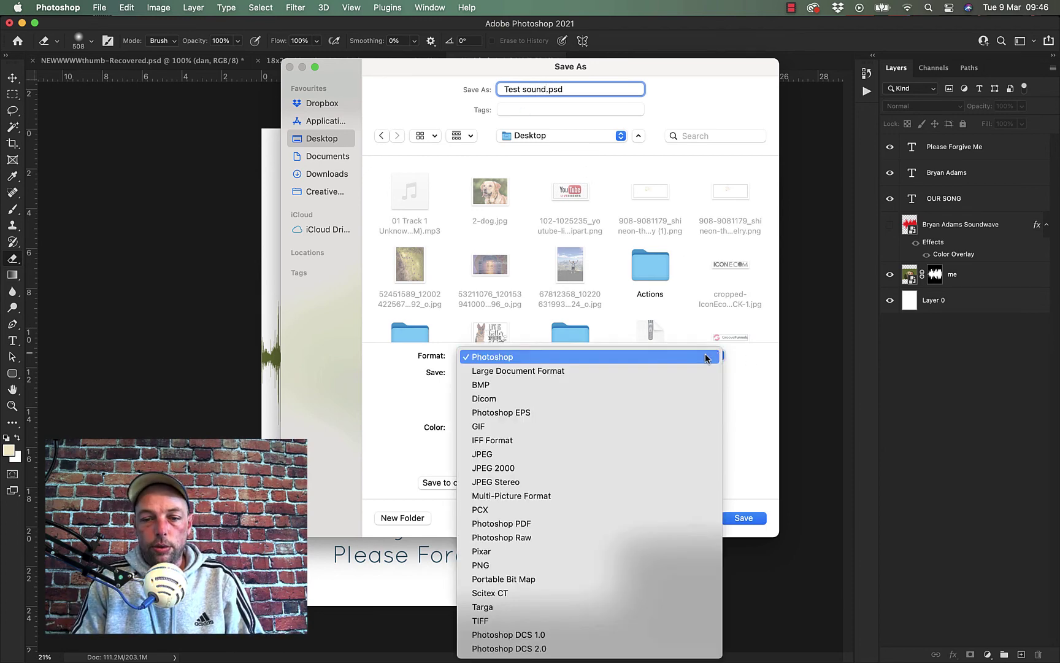
{"action": "left_click", "coordinate": [491, 564]}
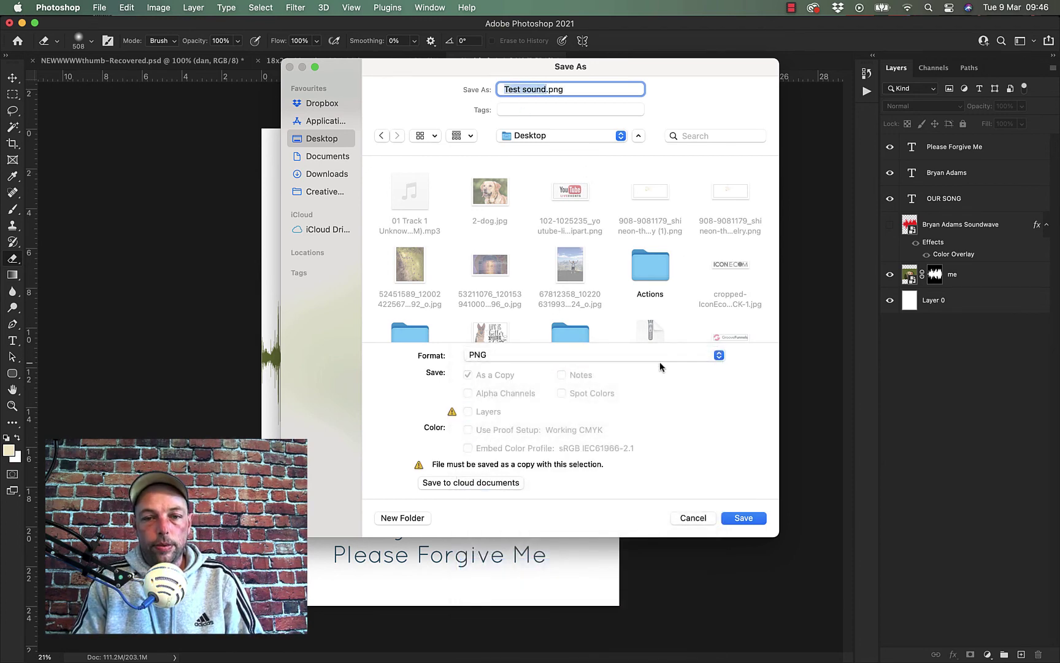
{"action": "left_click", "coordinate": [743, 517]}
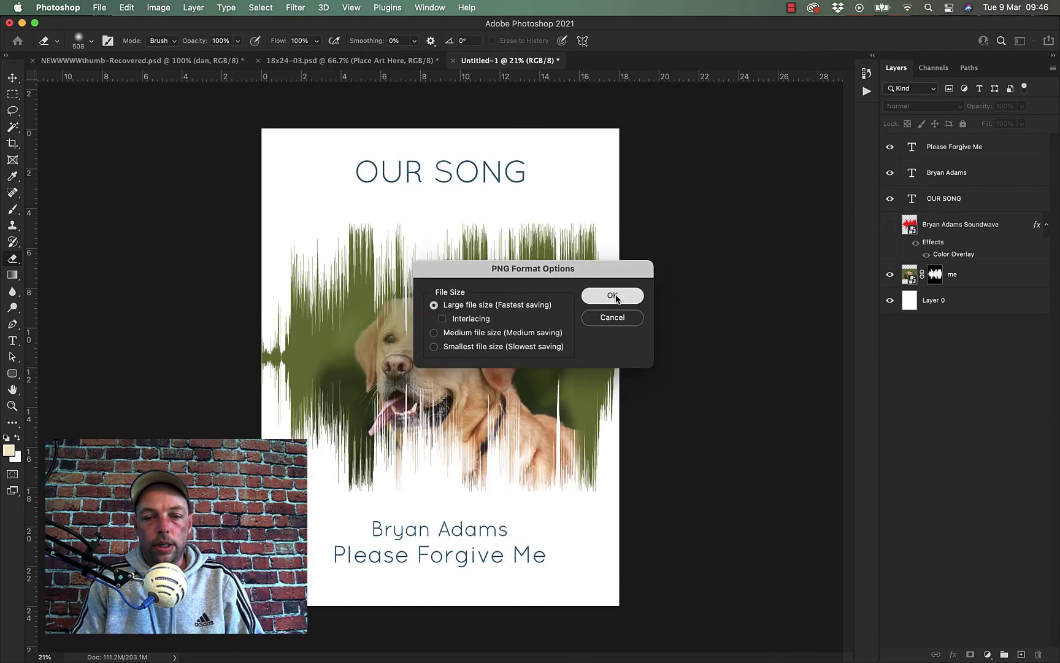
{"action": "left_click", "coordinate": [613, 294]}
Drag Test sound.png from the Desktop into the sofa mockup's frame artwork.
{"action": "left_click", "coordinate": [378, 61]}
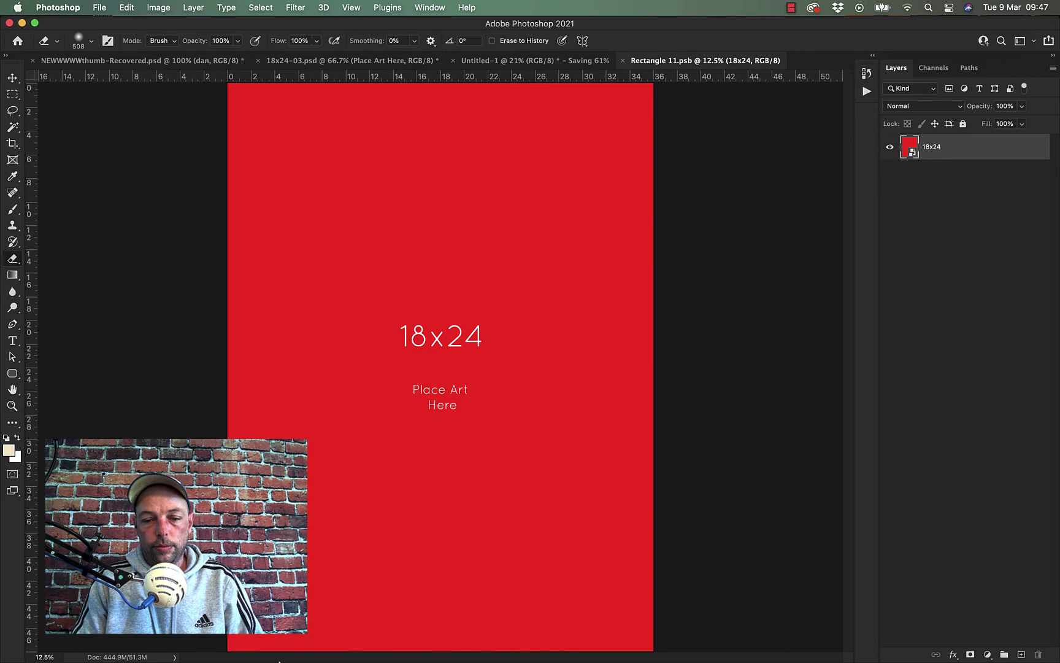
{"action": "left_click", "coordinate": [301, 634]}
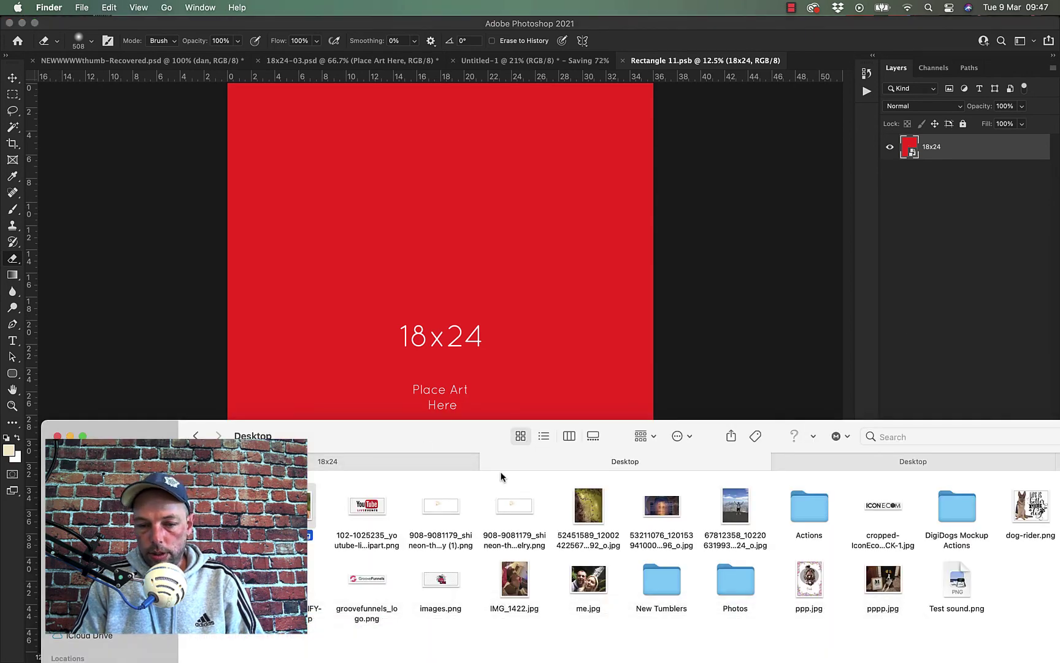
{"action": "left_click_drag", "start_coordinate": [470, 435], "coordinate": [428, 311]}
{"action": "left_click", "coordinate": [915, 462]}
{"action": "left_click_drag", "start_coordinate": [915, 462], "coordinate": [552, 213]}
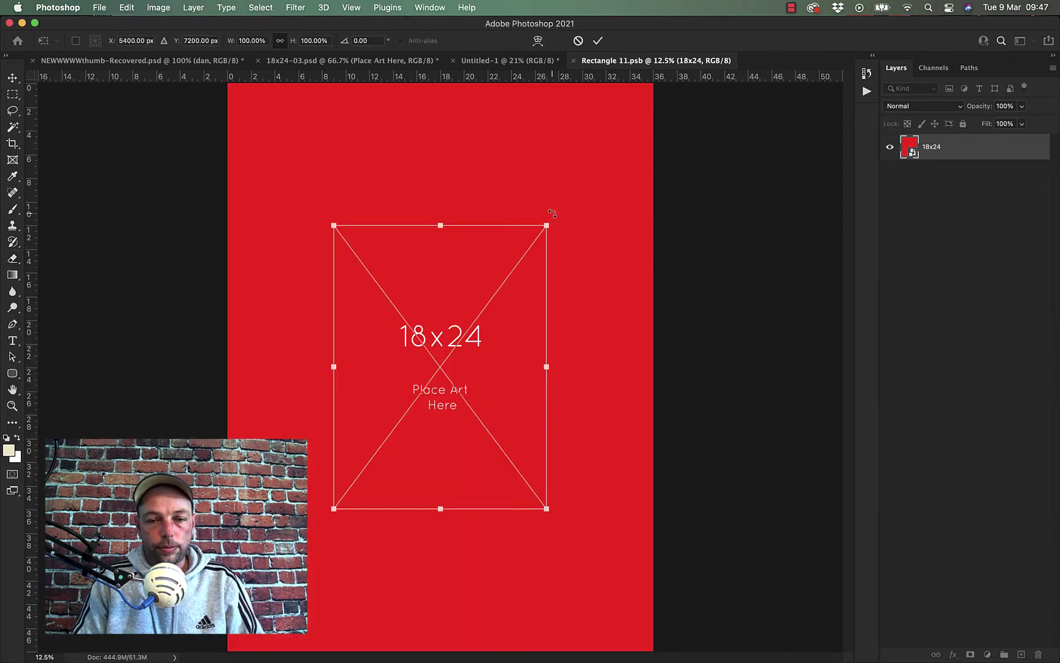
Scale the placed poster to 200% so it covers the red 18x24 area.
{"action": "left_click_drag", "start_coordinate": [438, 228], "coordinate": [441, 73]}
{"action": "key", "text": "super+minus"}
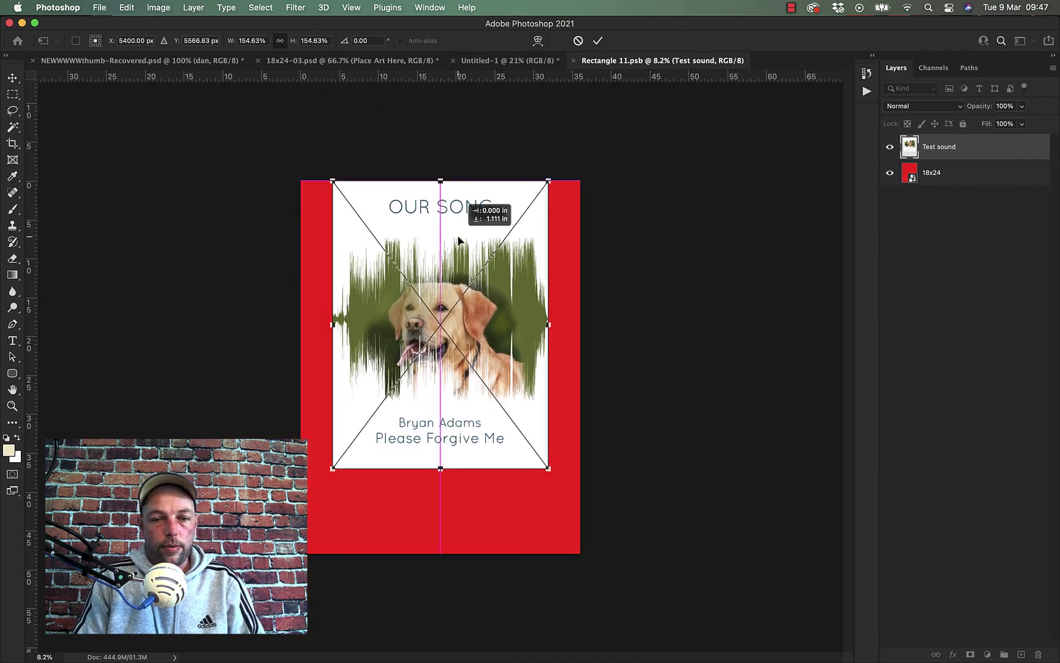
{"action": "left_click_drag", "start_coordinate": [440, 468], "coordinate": [441, 553]}
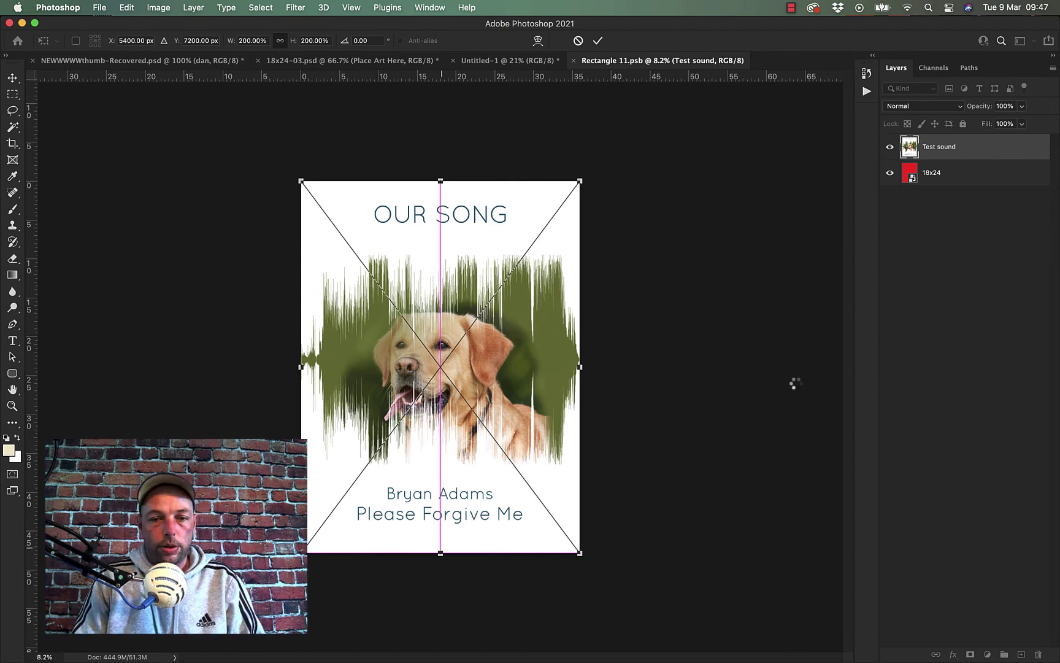
{"action": "key", "text": "Return"}
Save Rectangle 11.psb so 18x24-03.psd shows the OUR SONG poster framed above the sofa.
{"action": "key", "text": "e"}
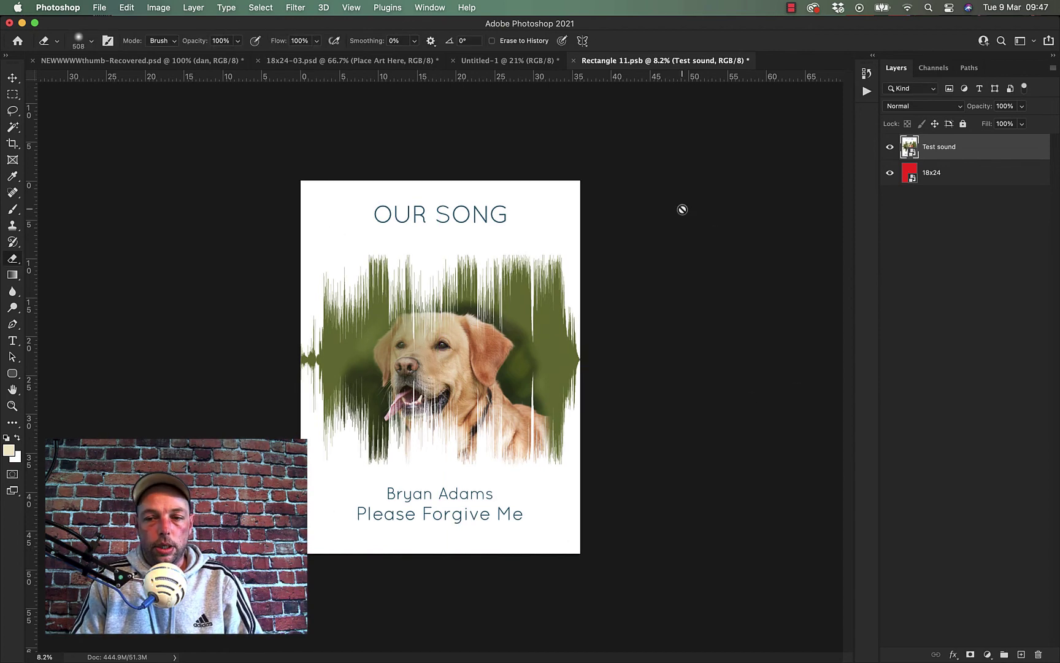
{"action": "left_click", "coordinate": [572, 61]}
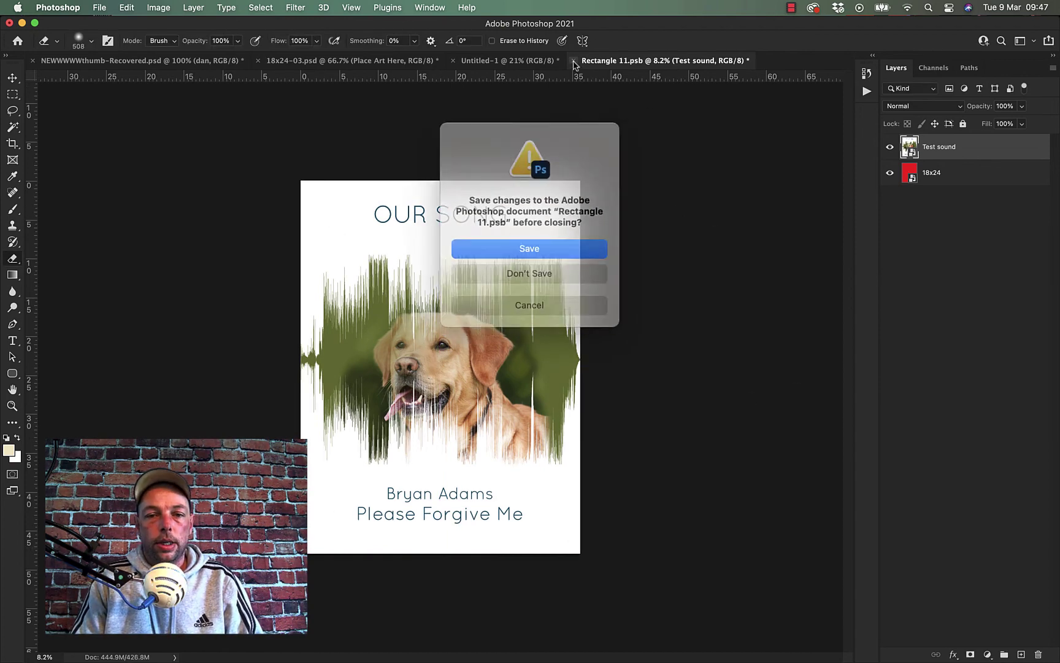
{"action": "left_click", "coordinate": [516, 247]}
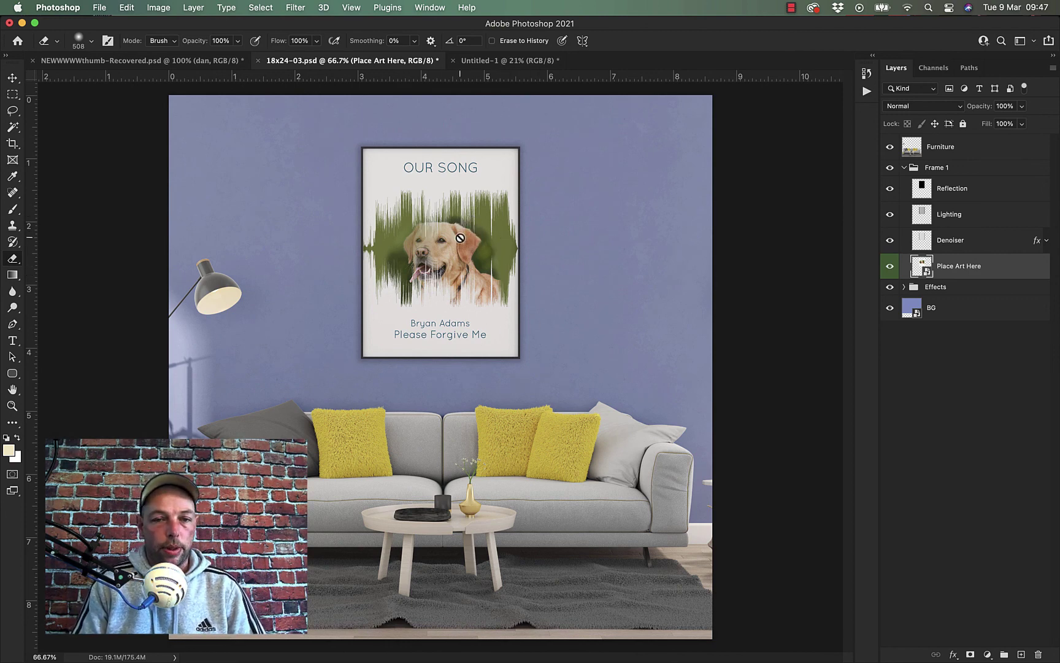
Open Save for Web (Legacy) for the Untitled-1 poster and choose PNG-24 format.
{"action": "left_click", "coordinate": [494, 61]}
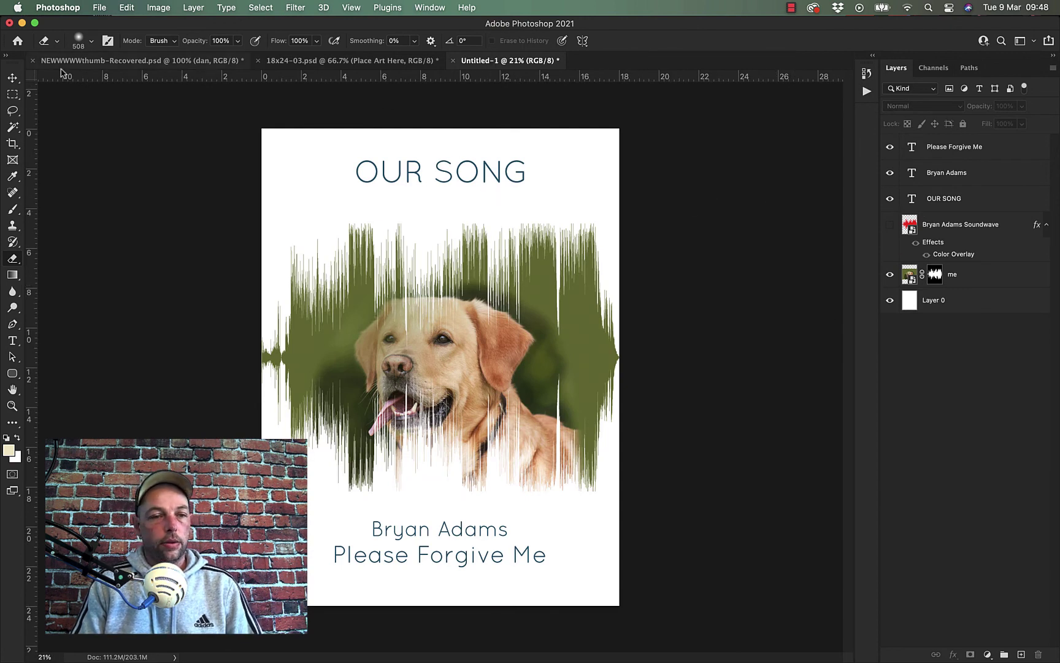
{"action": "left_click", "coordinate": [100, 8]}
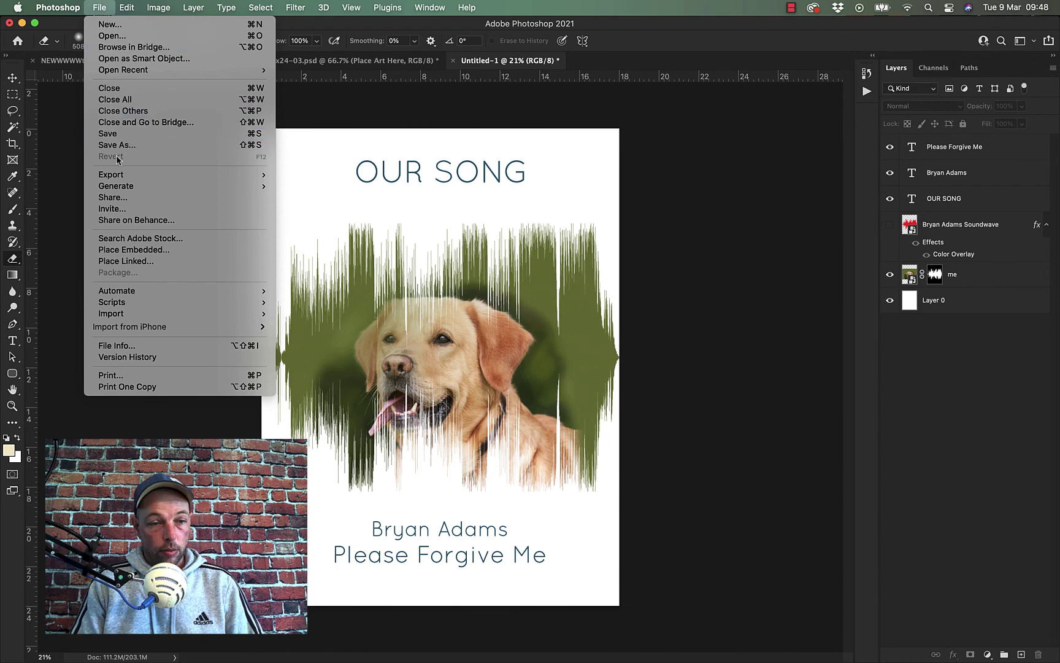
{"action": "mouse_move", "coordinate": [113, 176]}
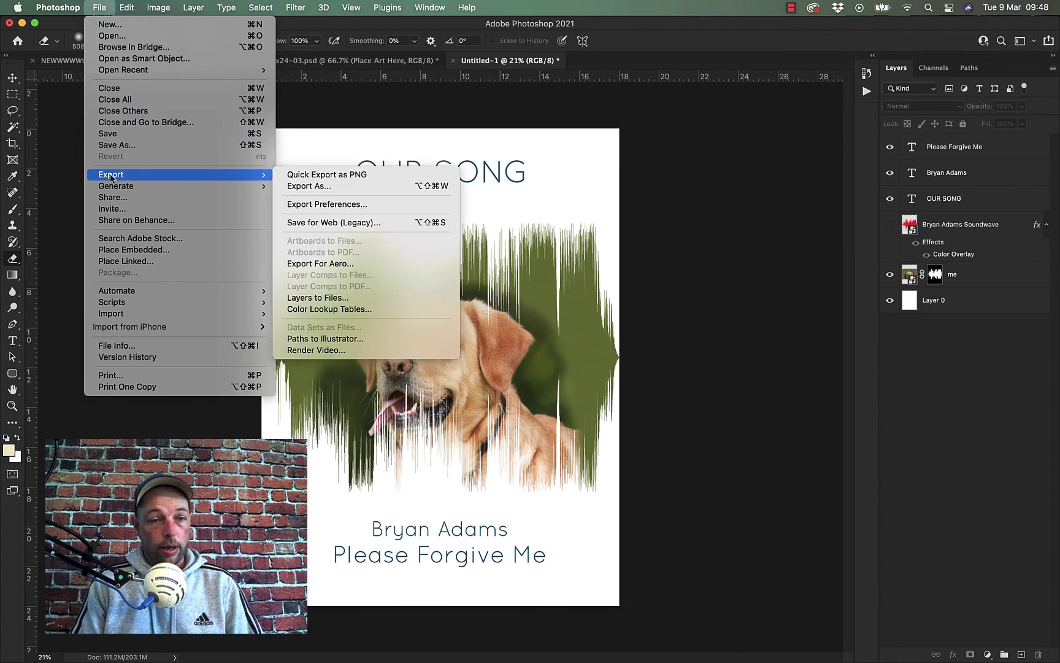
{"action": "left_click", "coordinate": [317, 222]}
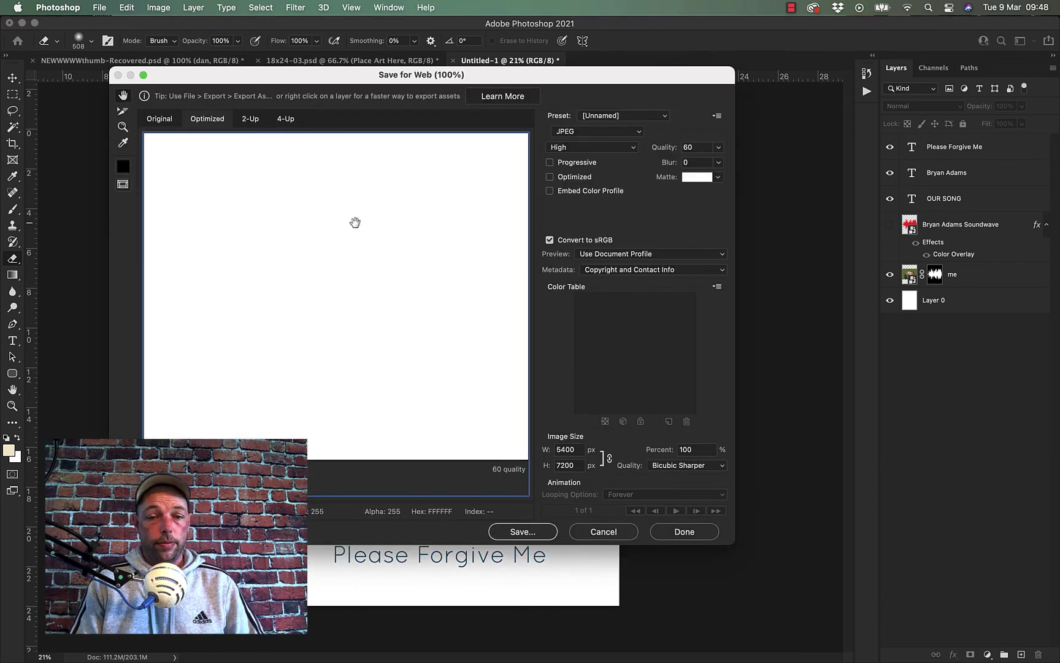
{"action": "left_click", "coordinate": [594, 134]}
{"action": "left_click", "coordinate": [595, 134]}
{"action": "left_click", "coordinate": [594, 134]}
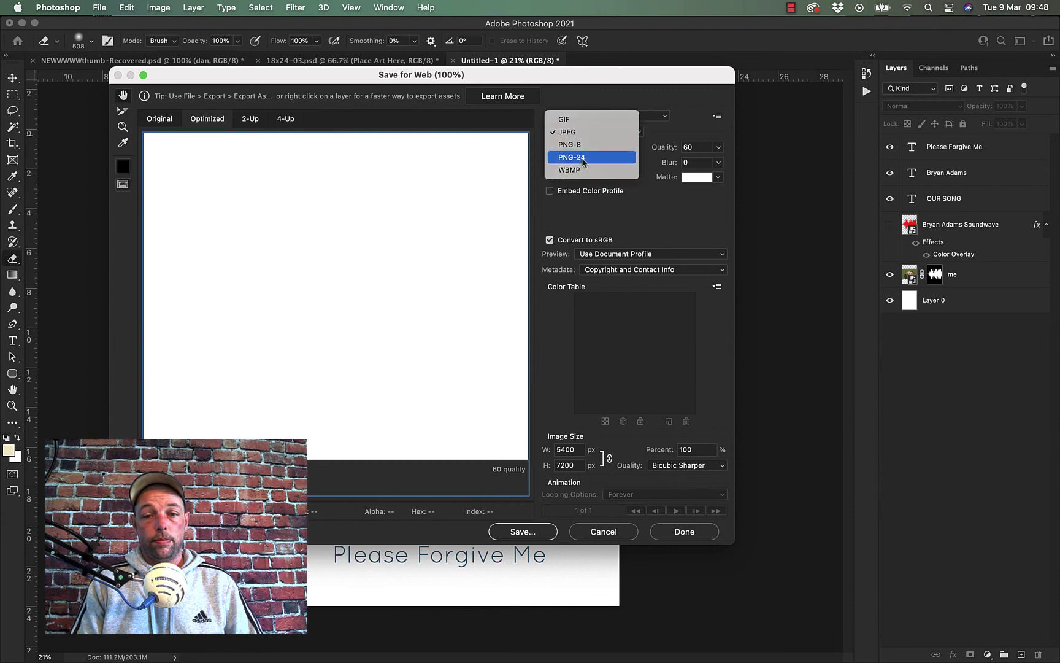
{"action": "left_click", "coordinate": [585, 159]}
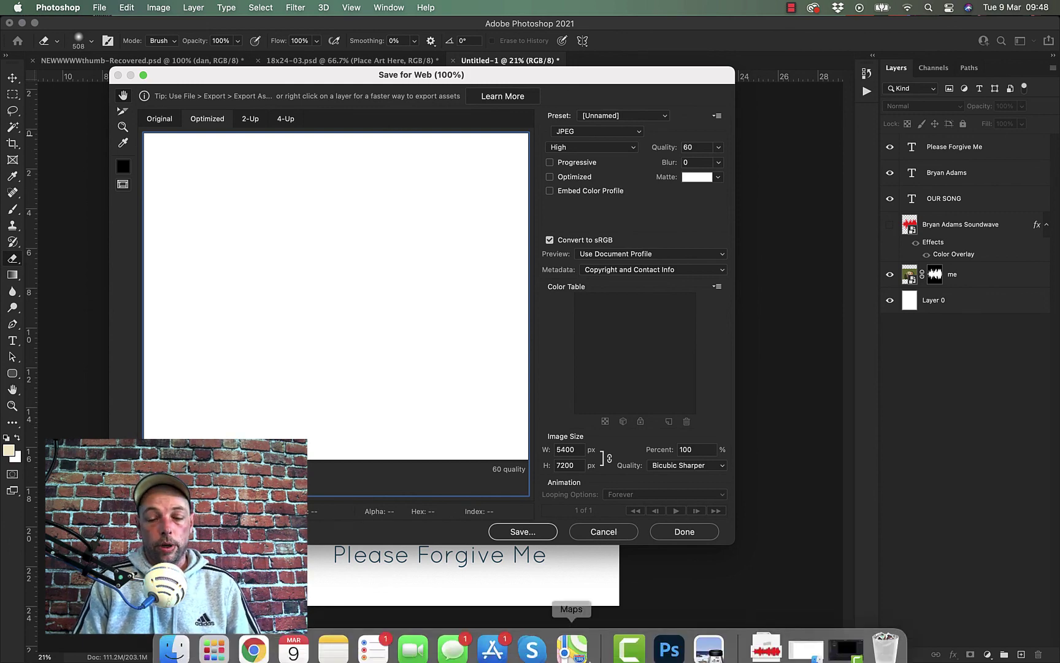
Switch to Chrome's Etsy soundwave art results and scroll through other sellers' prints.
{"action": "left_click", "coordinate": [373, 638]}
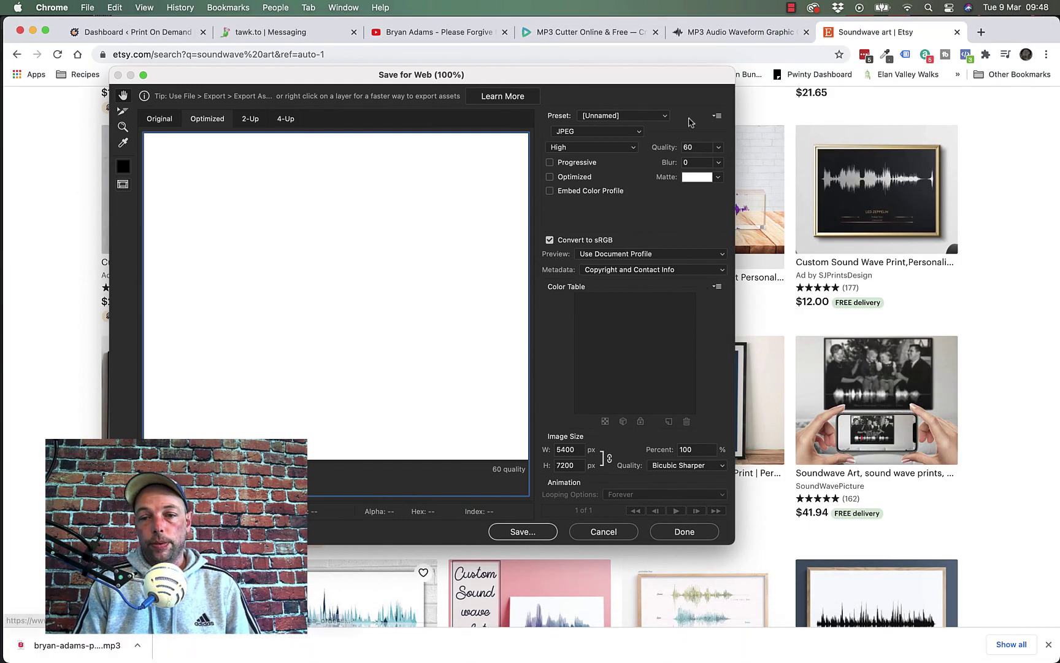
{"action": "left_click_drag", "start_coordinate": [163, 76], "coordinate": [502, 431]}
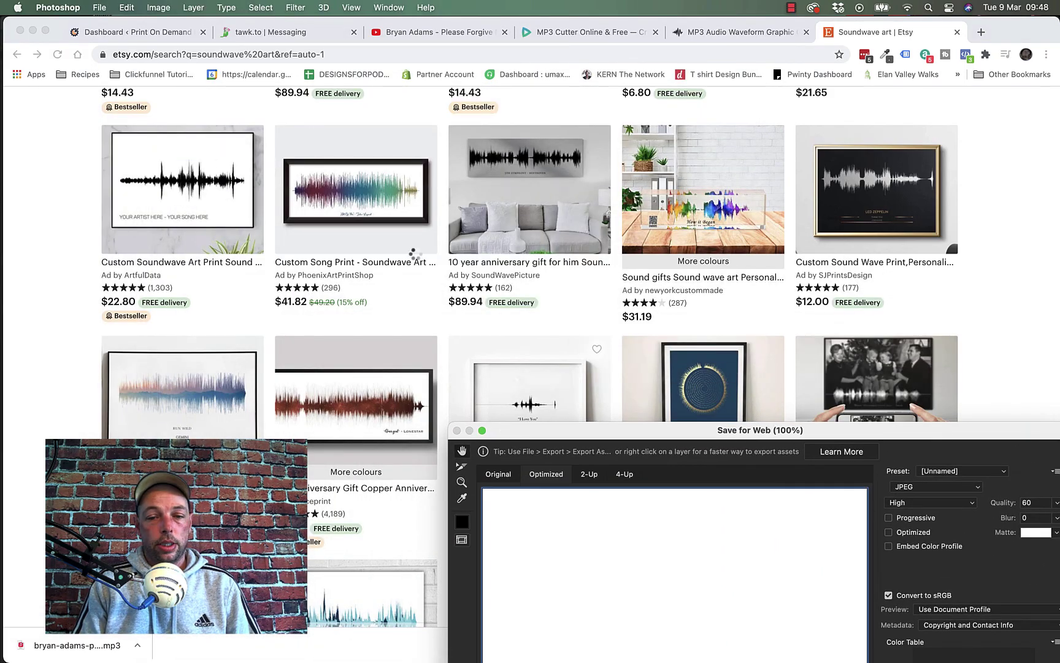
{"action": "scroll", "coordinate": [416, 253], "scroll_direction": "down", "scroll_amount": 15}
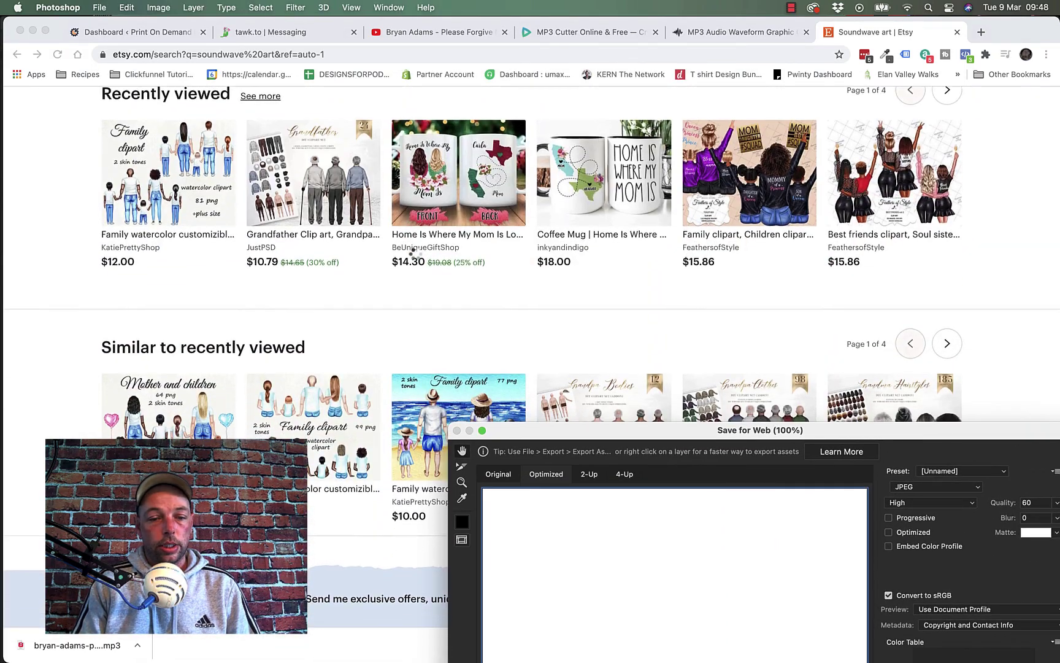
{"action": "scroll", "coordinate": [415, 253], "scroll_direction": "up", "scroll_amount": 15}
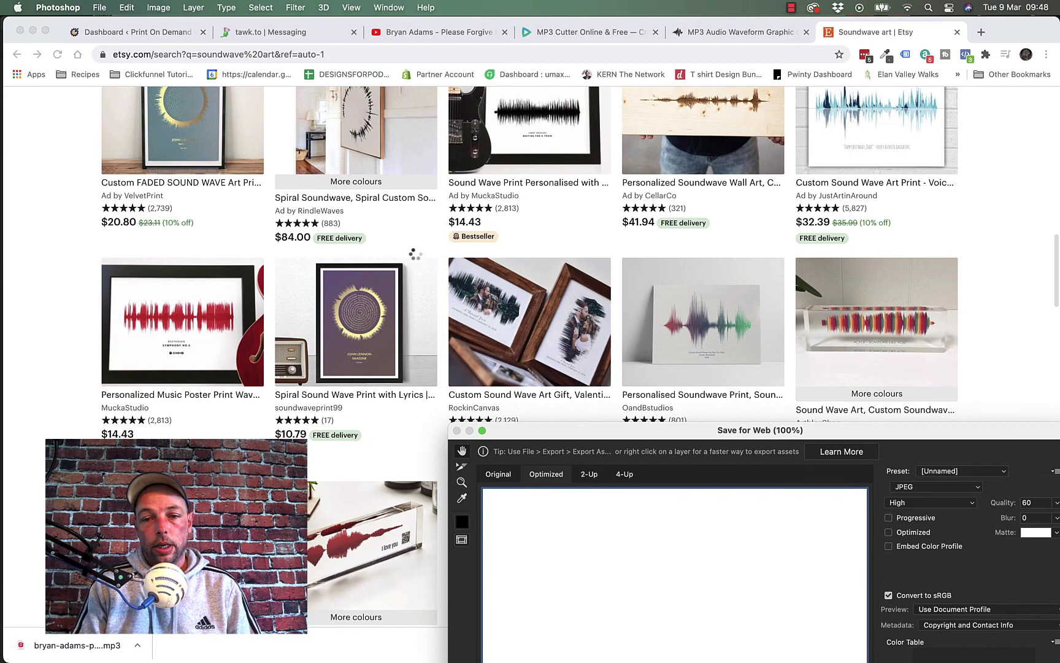
{"action": "scroll", "coordinate": [415, 253], "scroll_direction": "up", "scroll_amount": 5}
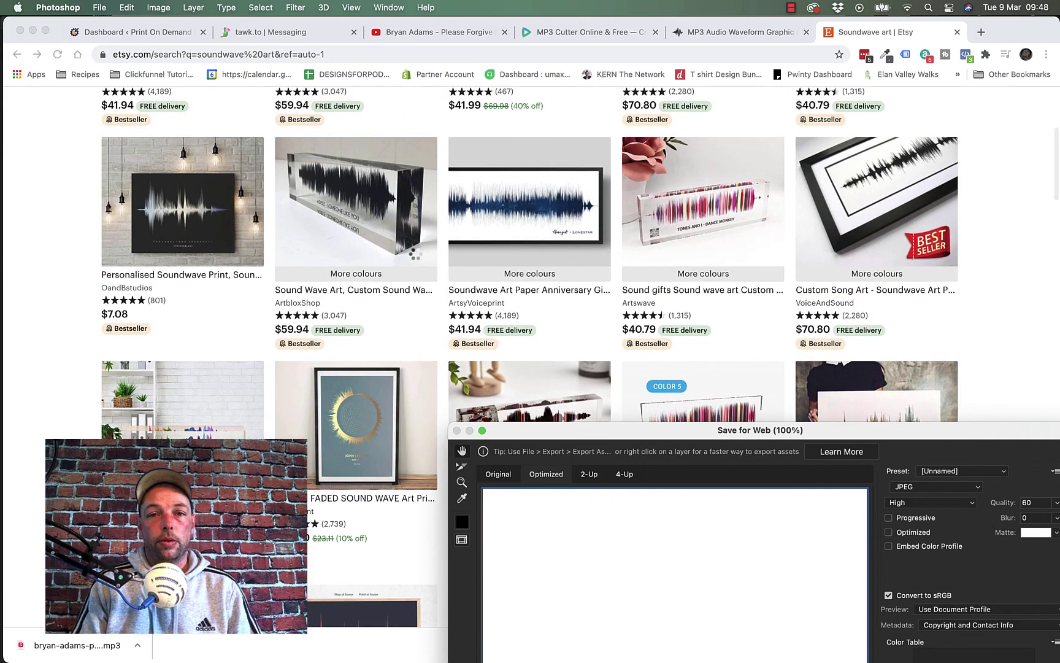